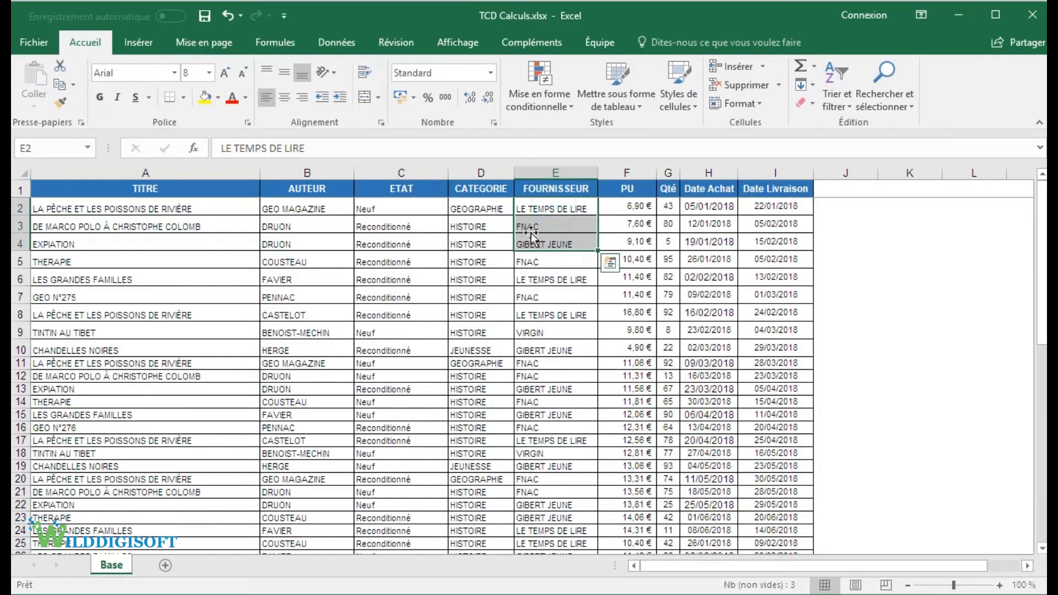
Step: Create a pivot table on a new worksheet from the data range Base!$A$1:$I$28
left_click_drag(626, 208, 611, 228)
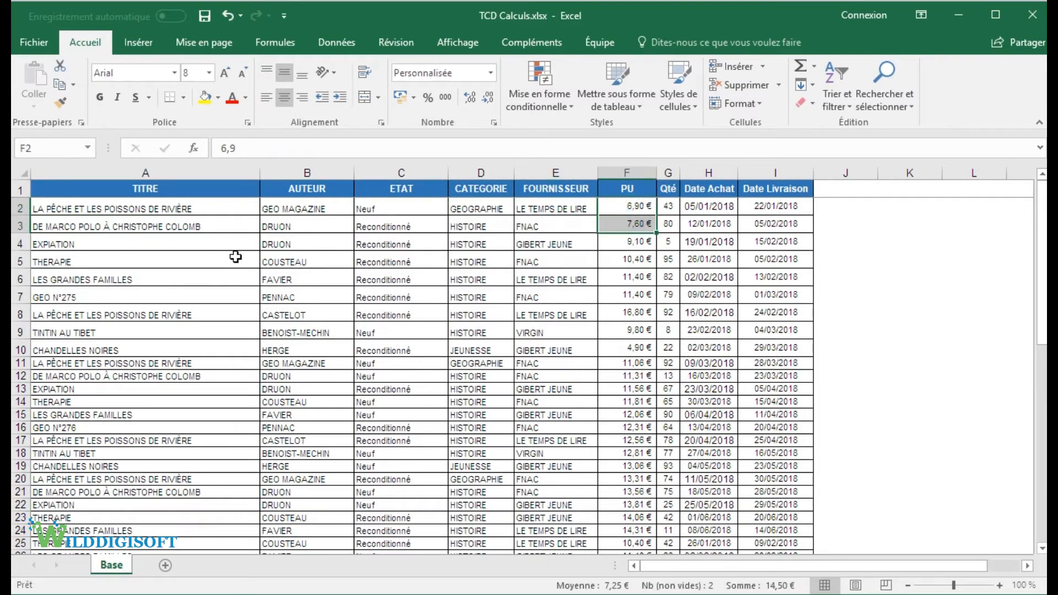
left_click(208, 248)
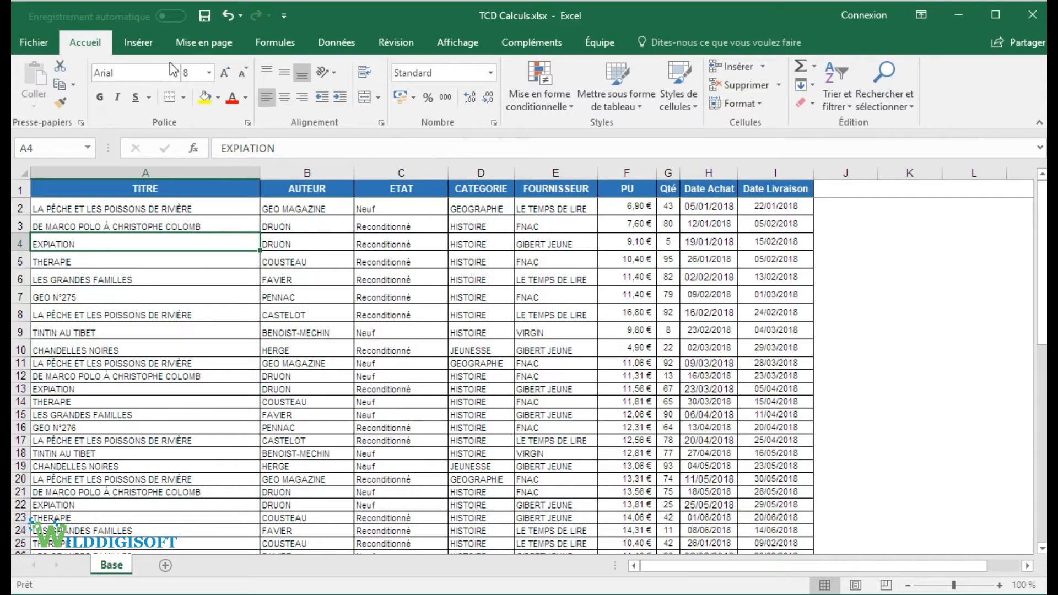
left_click(138, 43)
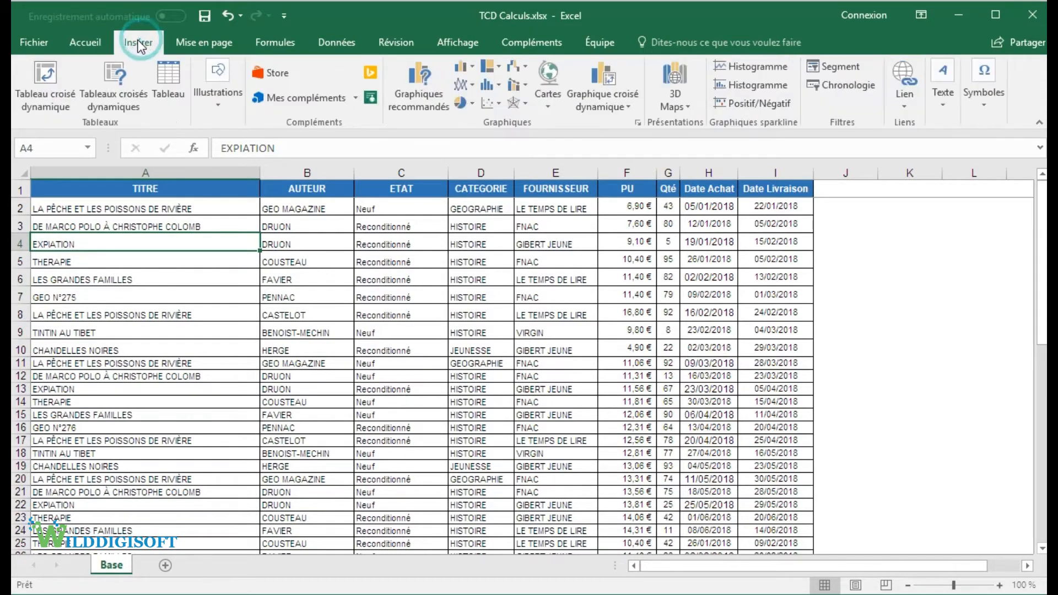
left_click(48, 72)
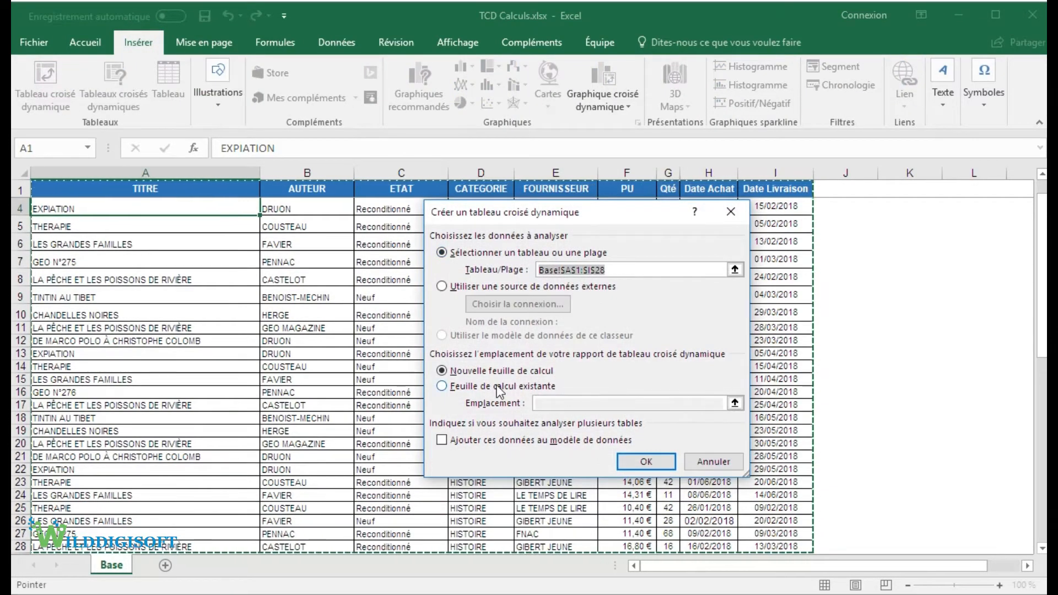
left_click(646, 462)
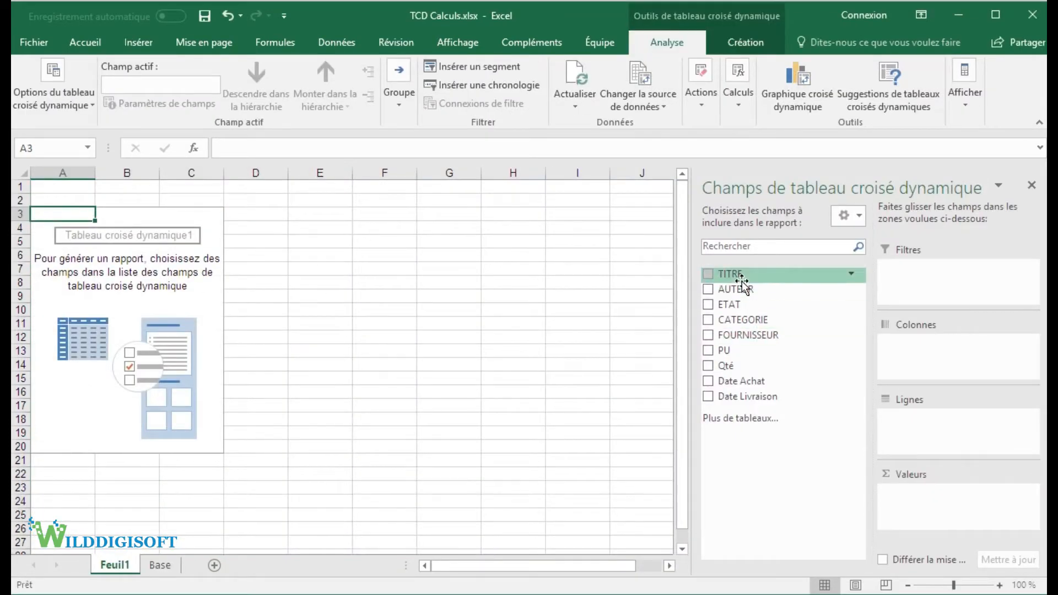
Step: Add CATEGORIE as the row field of the pivot table and Qté as its summed value field
left_click(707, 321)
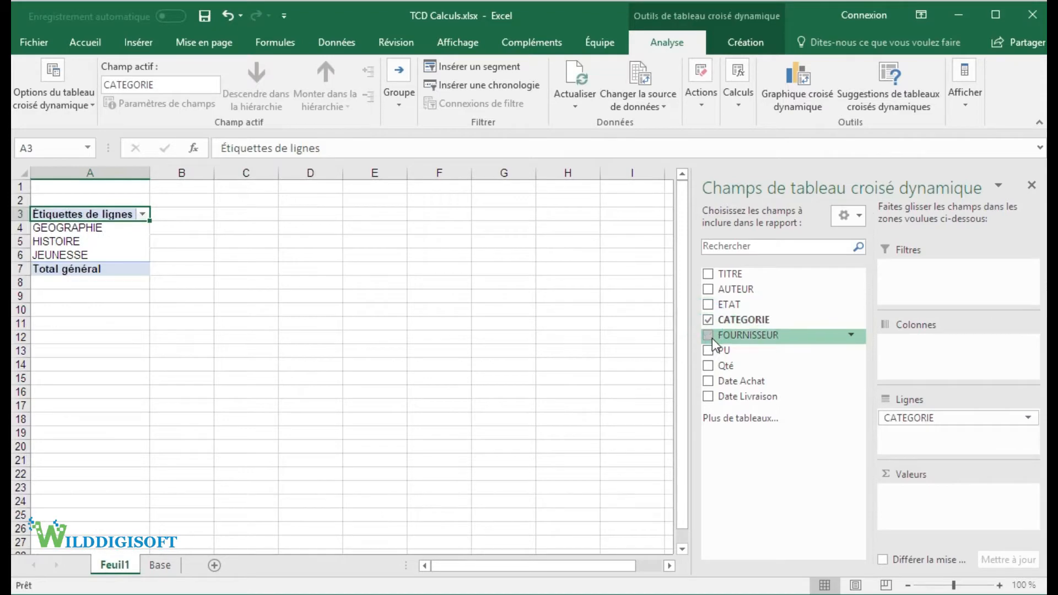
left_click(710, 353)
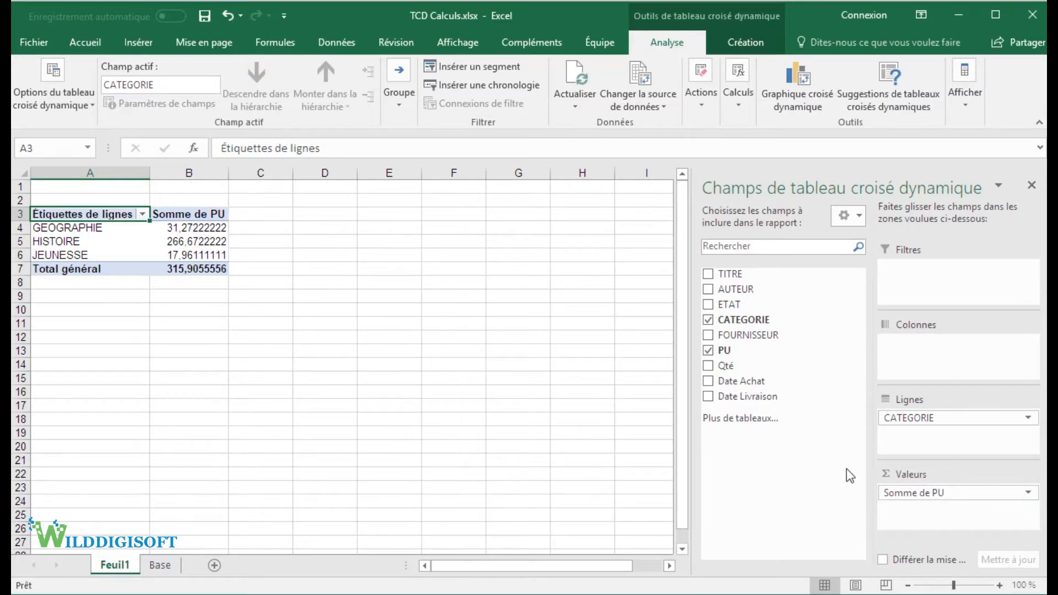
left_click(710, 356)
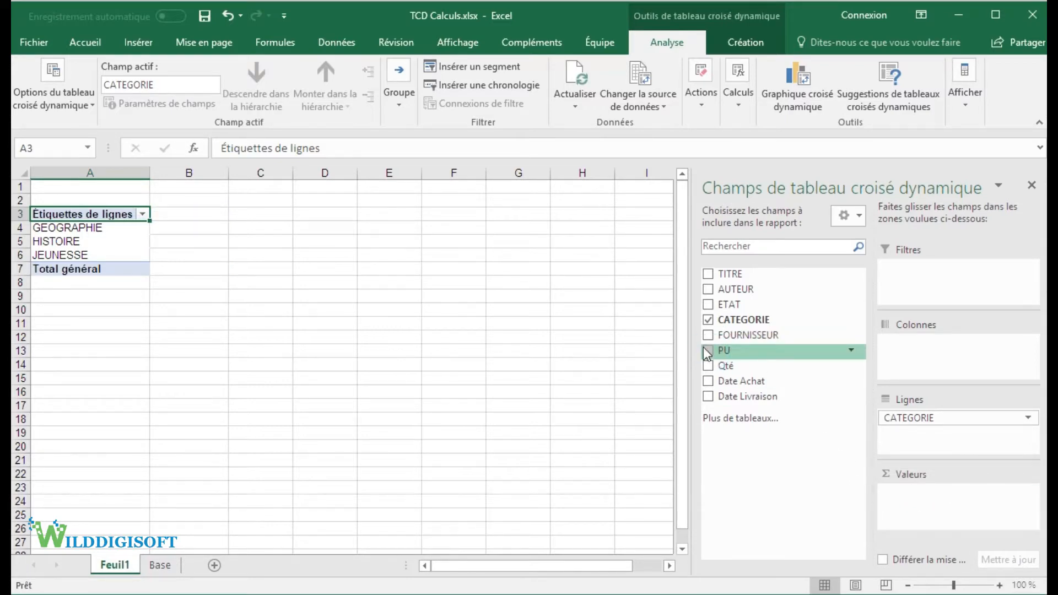
left_click(710, 367)
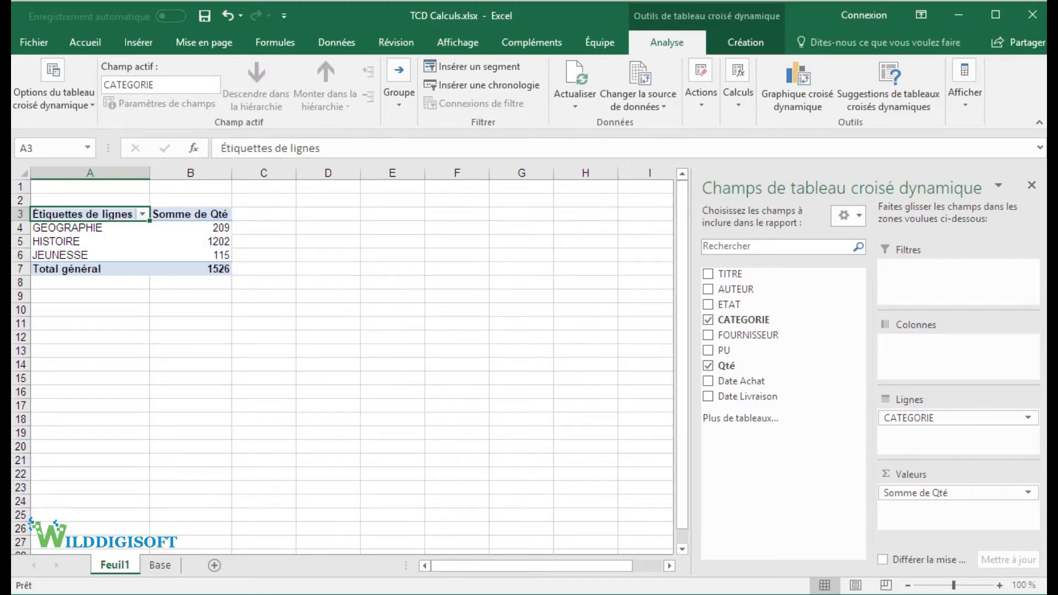
Step: Examine the calculation types offered in the value field settings of Somme de Qté, leaving the settings unchanged
left_click(1026, 492)
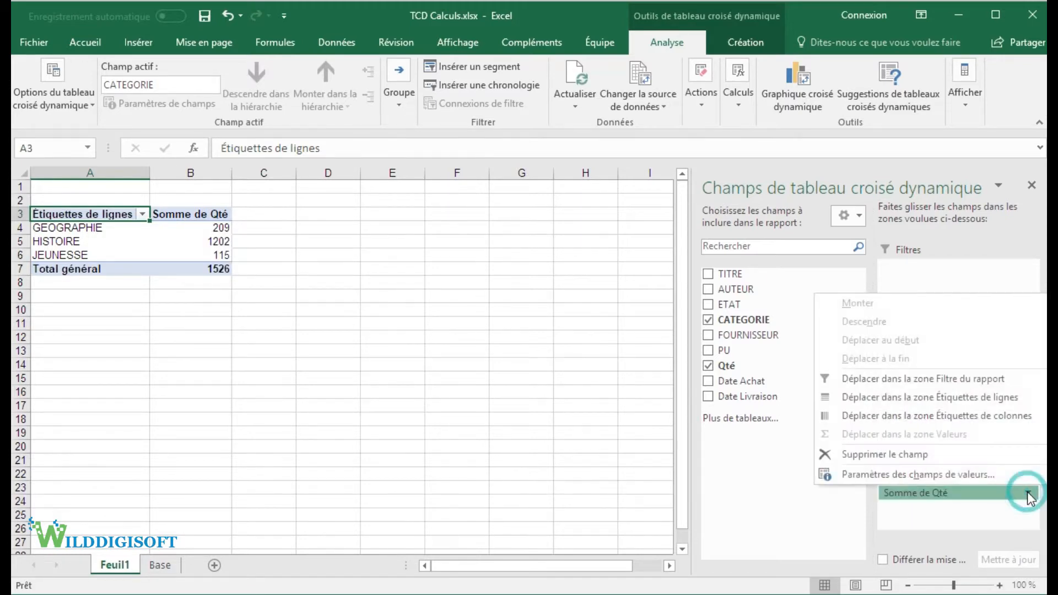
left_click(918, 475)
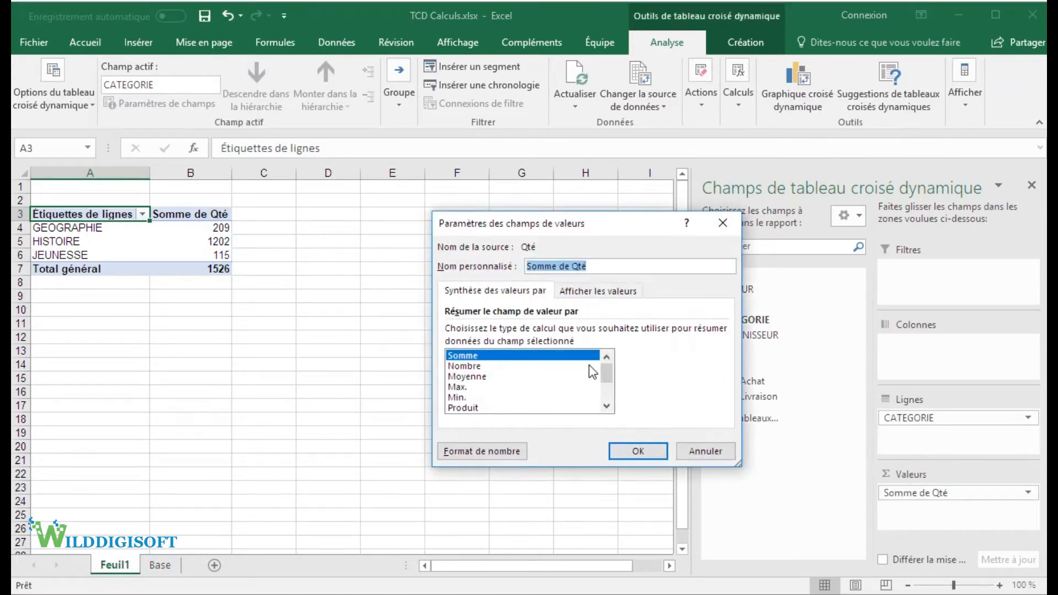
mouse_move(608, 372)
left_mouse_down()
mouse_move(607, 395)
mouse_move(606, 375)
left_mouse_up()
left_click(706, 450)
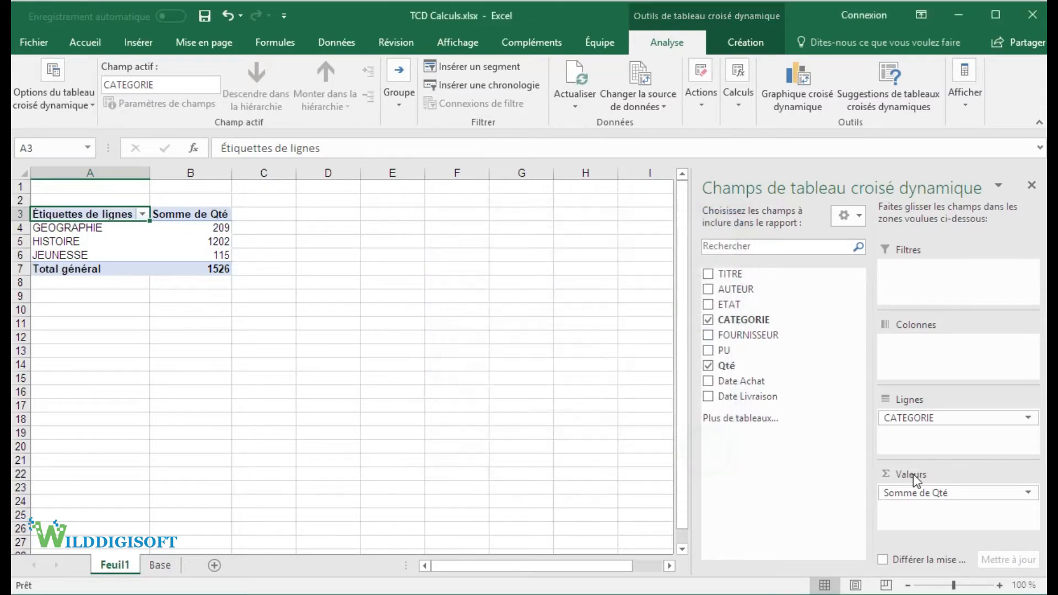
Step: Summarize the Qté values in the pivot table by average (Moyenne) instead of sum
left_click(197, 238)
mouse_move(197, 240)
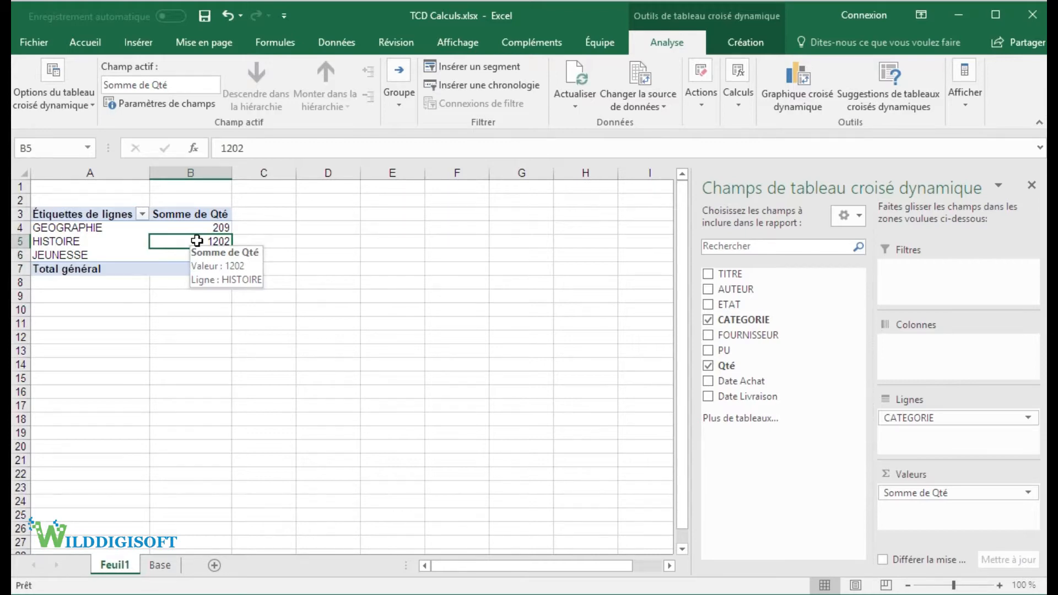
right_click(197, 240)
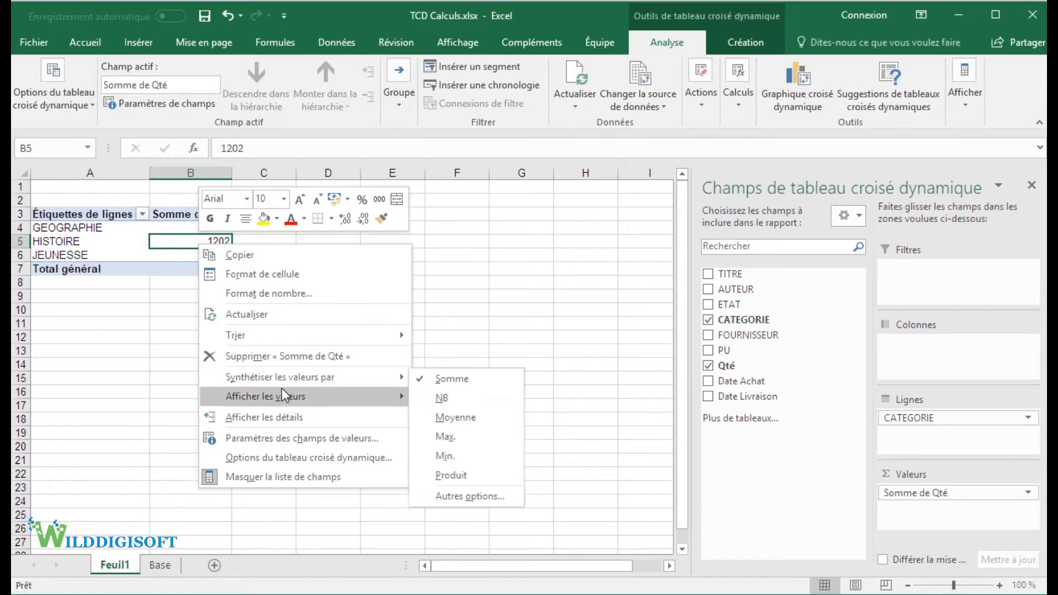
mouse_move(285, 376)
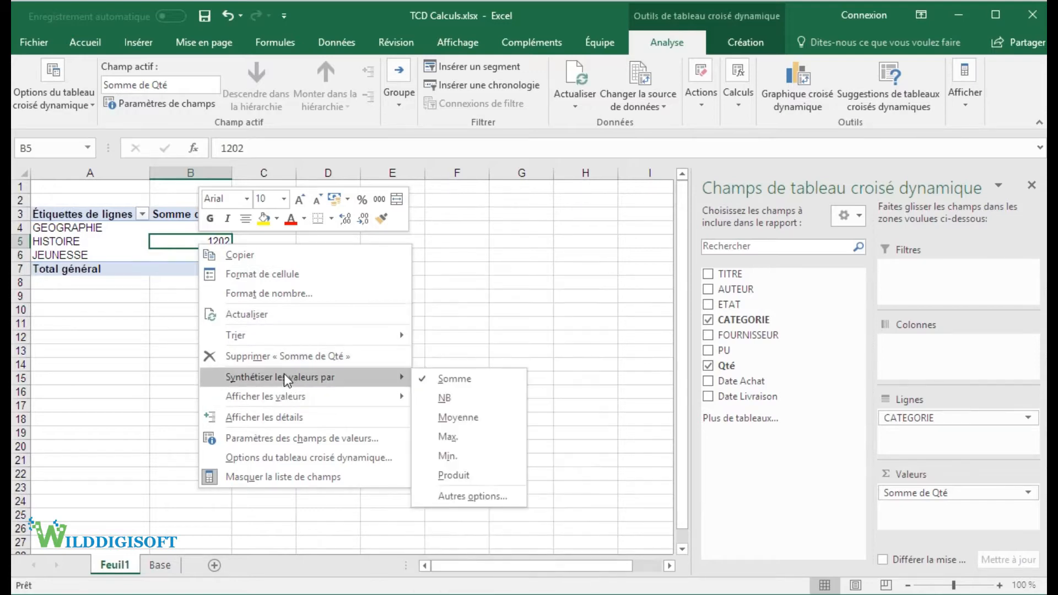
left_click(459, 417)
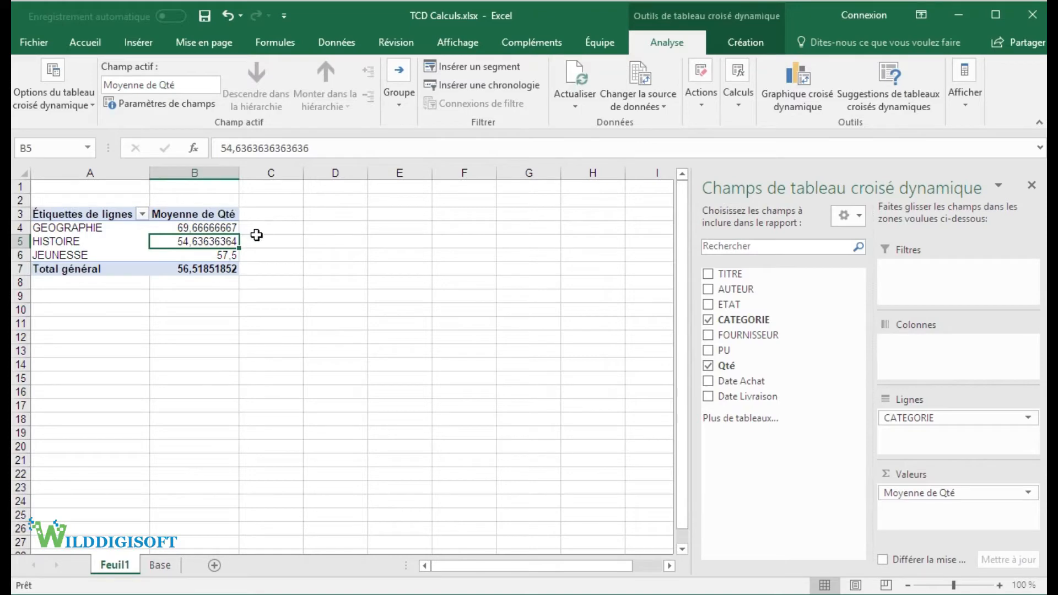
left_click_drag(215, 227, 215, 255)
right_click(216, 238)
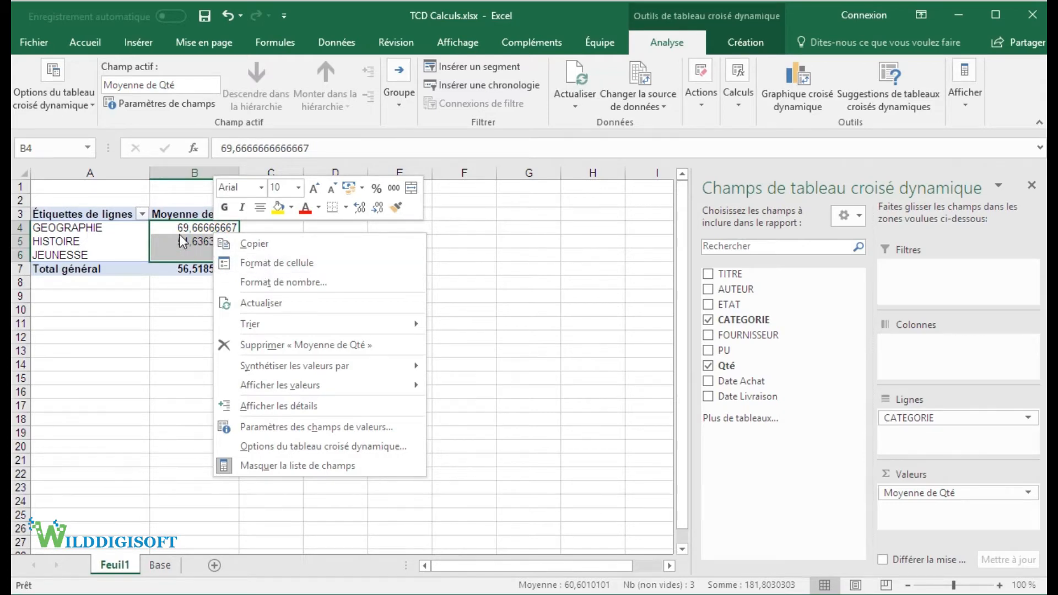
key("Escape")
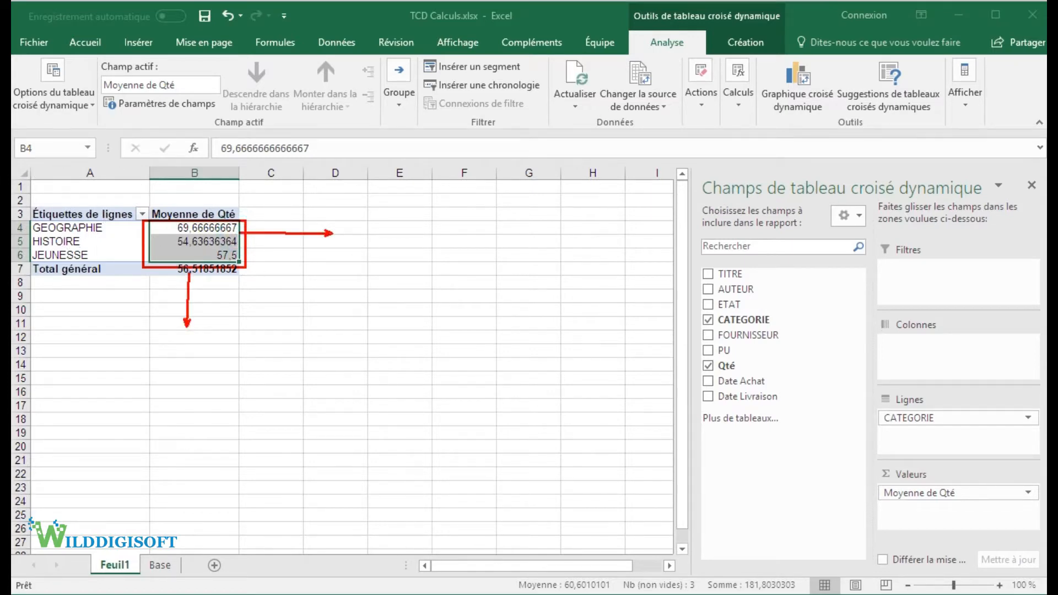
right_click(187, 238)
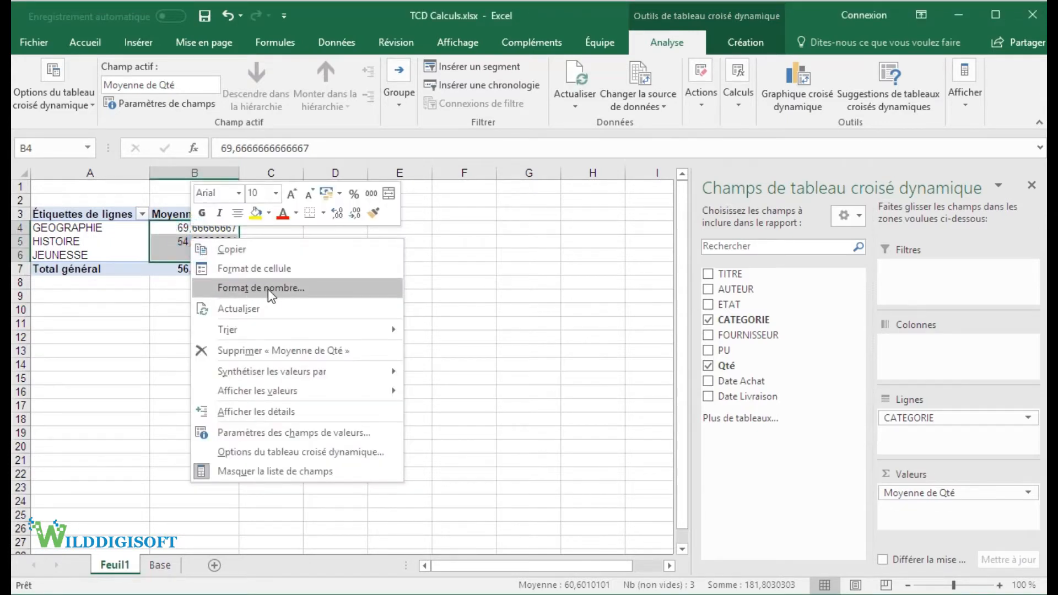
left_click(173, 244)
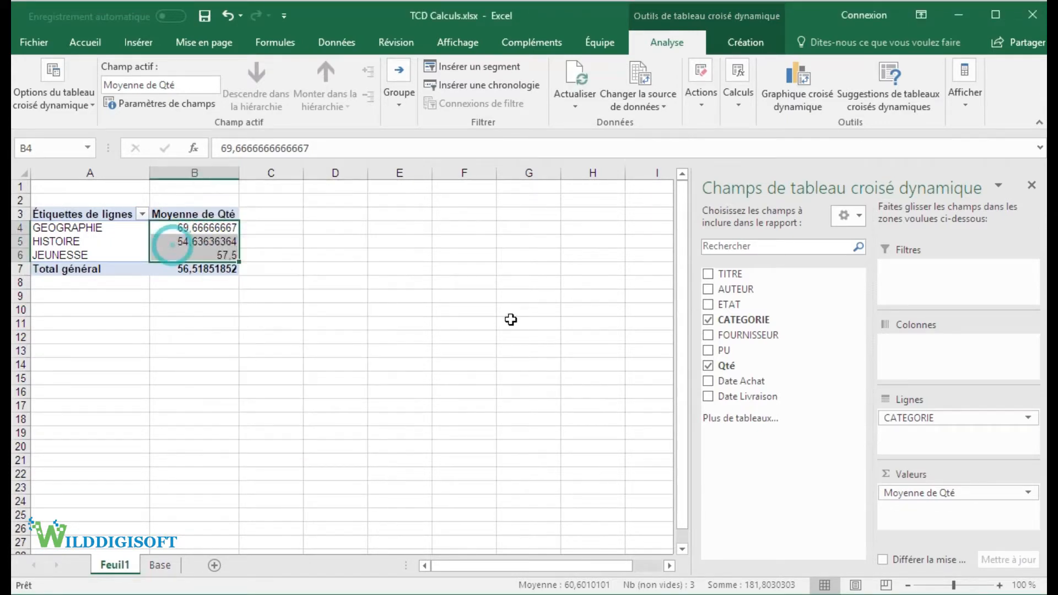
left_click(1029, 495)
left_click(918, 475)
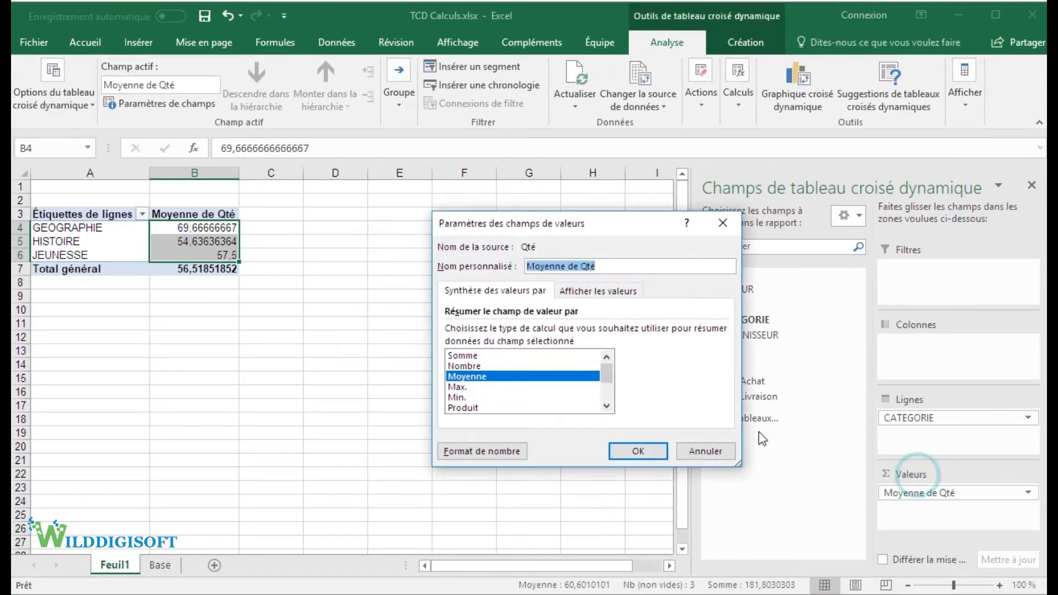
left_click(708, 455)
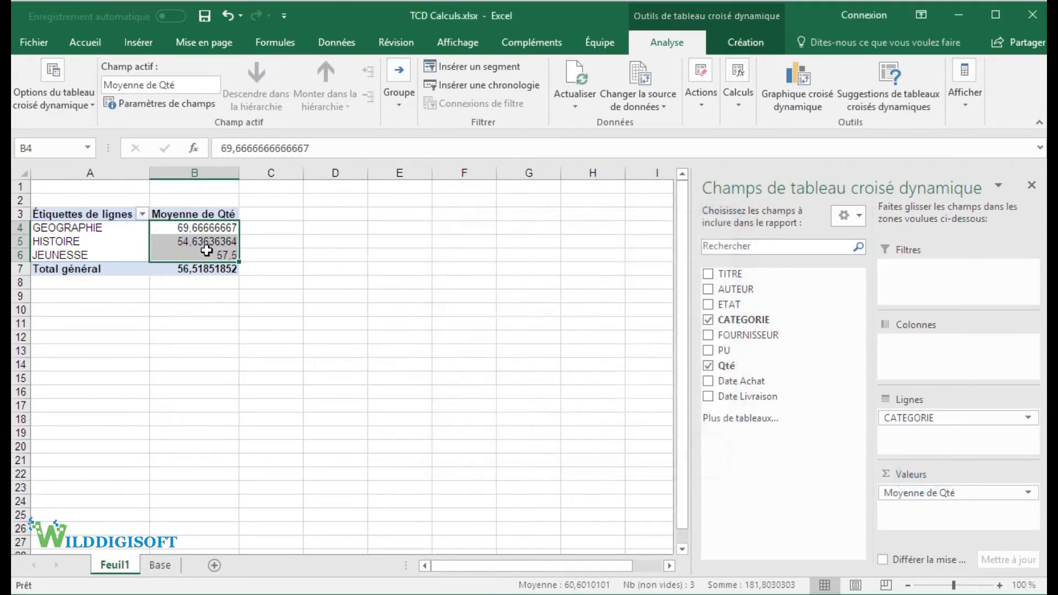
Step: Format the averaged Qté values with the Nombre number format and 0 decimals
left_click(201, 240)
right_click(202, 239)
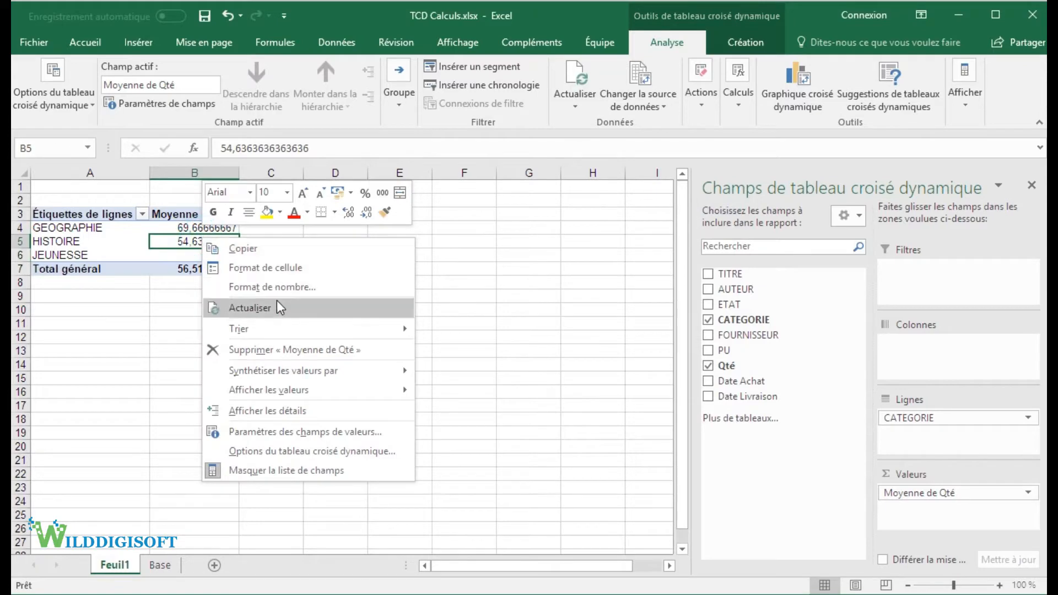
left_click(270, 287)
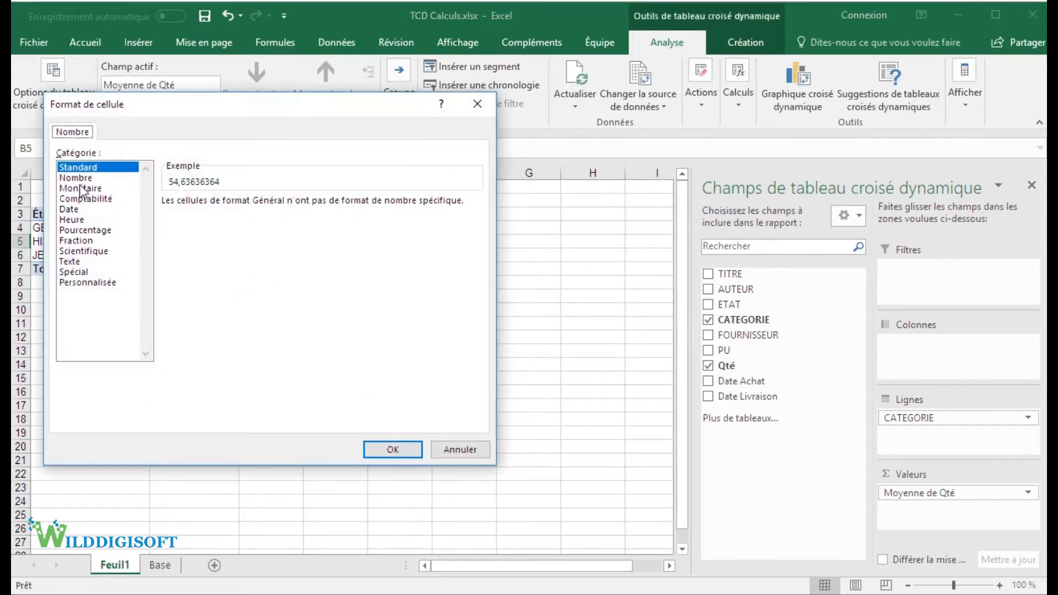
left_click(77, 178)
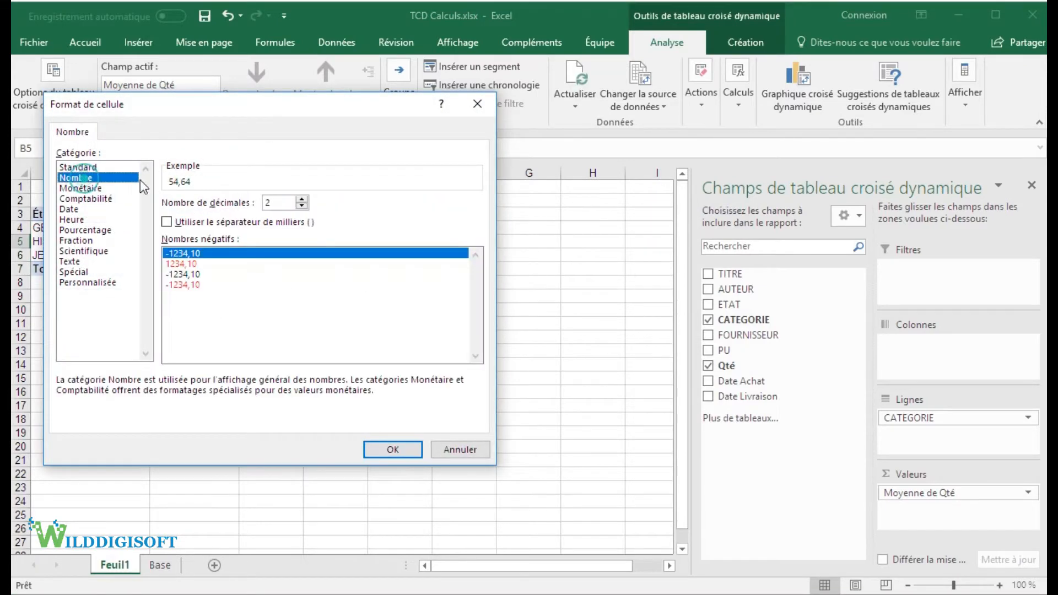
left_click(302, 206)
left_click(302, 205)
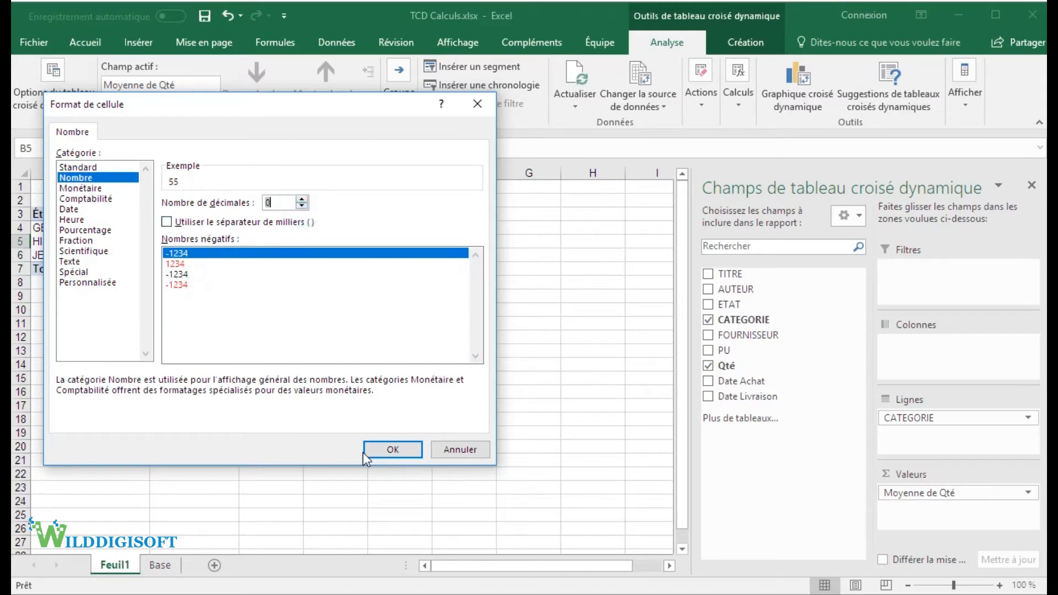
left_click(392, 449)
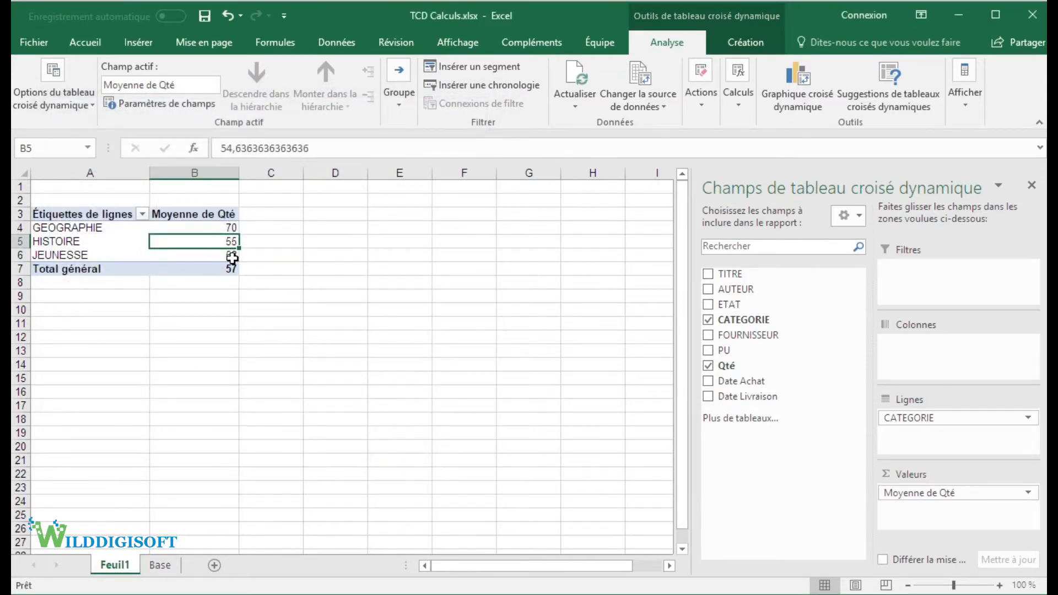
Step: Rename the value column header in cell B3 as "Moyenne d'acqui."
left_click(188, 214)
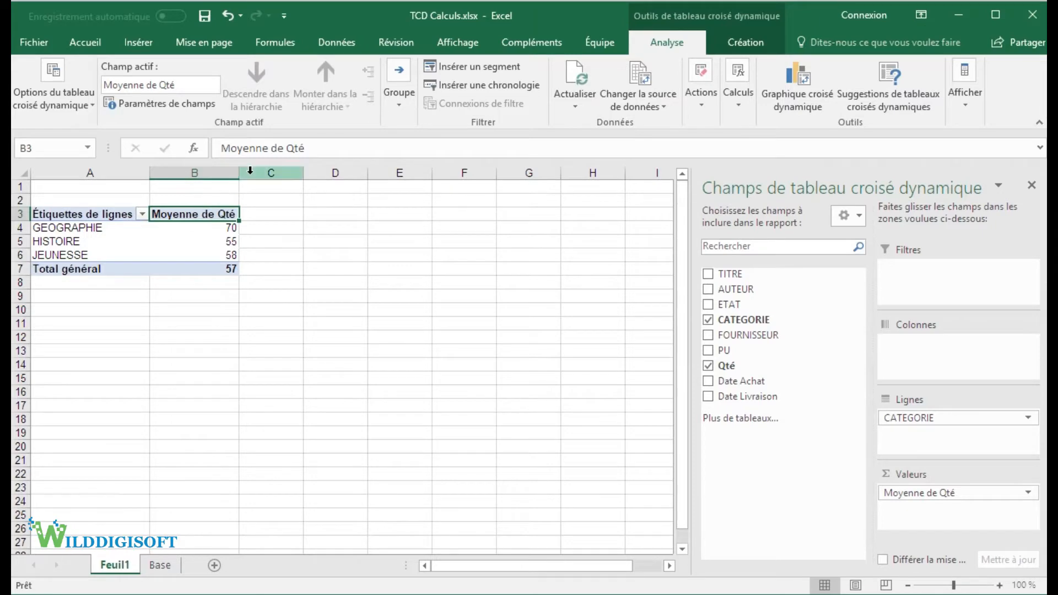
left_click_drag(271, 149, 345, 154)
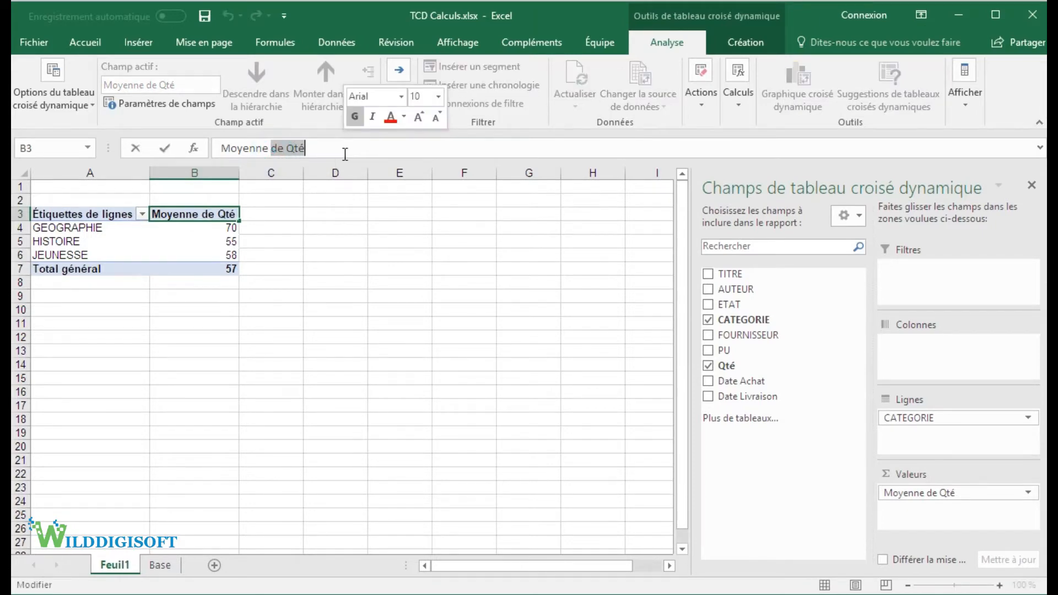
type("d")
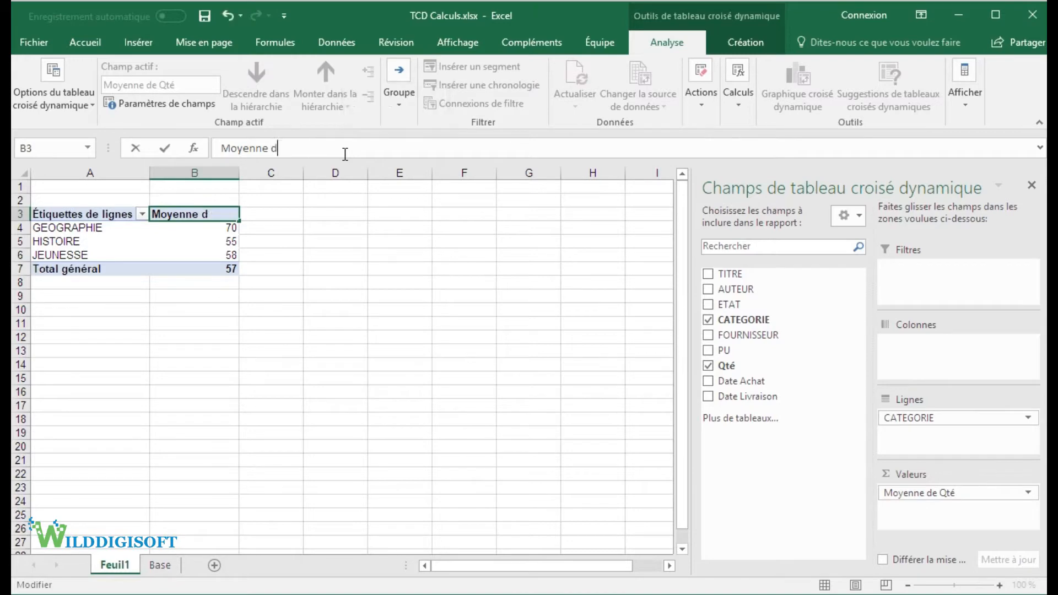
type("'acqui,")
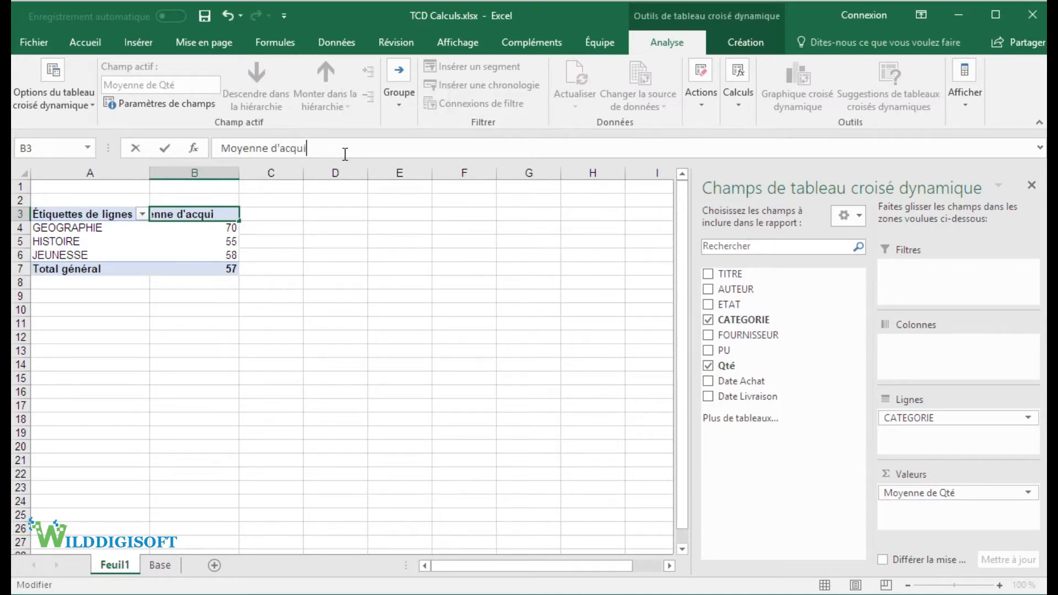
key("Return")
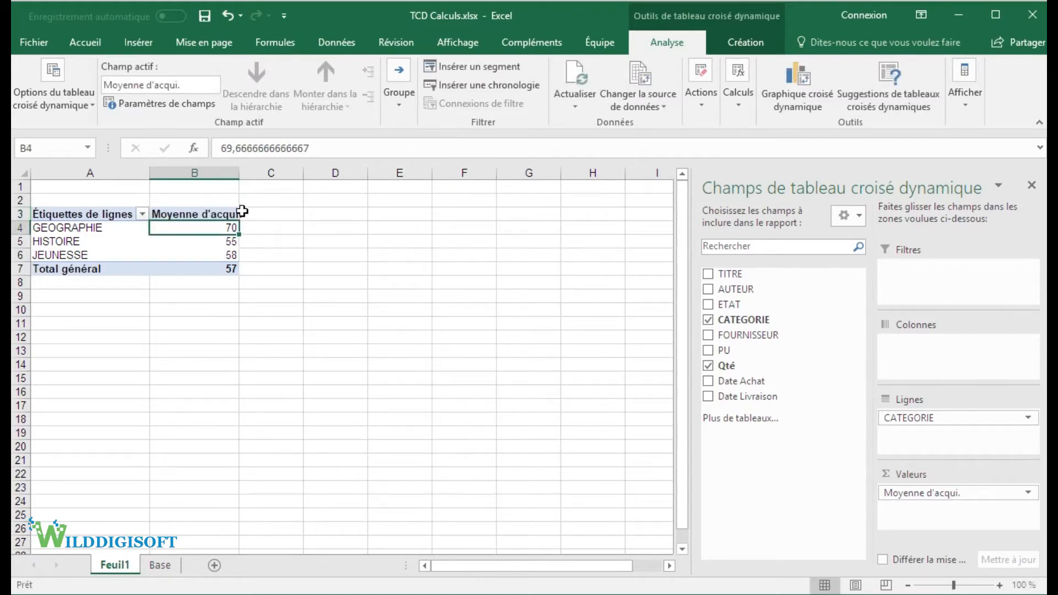
Step: Add the Qté field a second time to the pivot table's values, below Moyenne d'acqui., as a sum
left_click(213, 212)
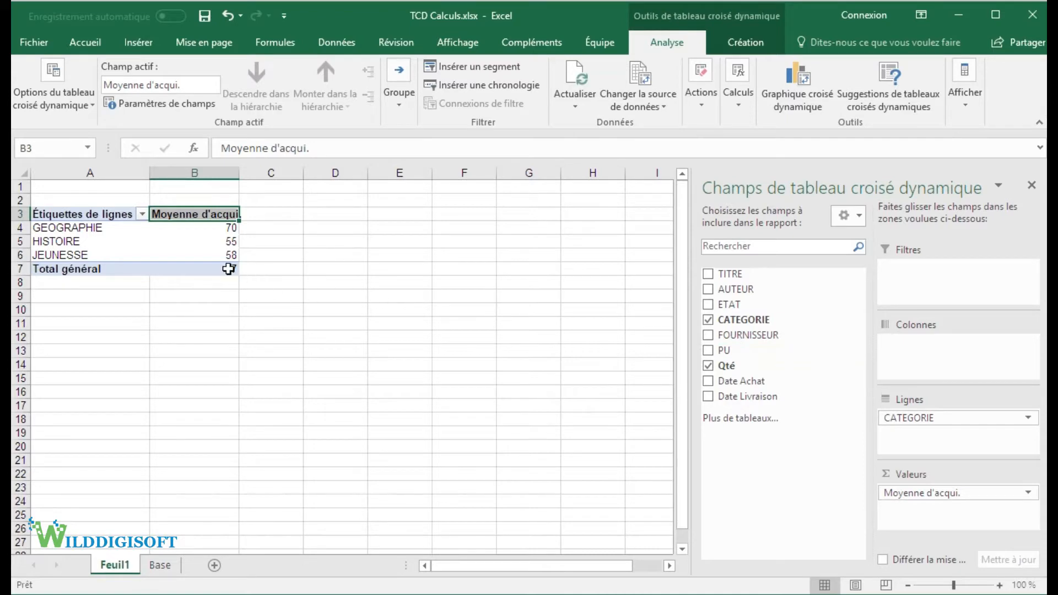
mouse_move(228, 269)
mouse_move(229, 231)
mouse_move(212, 251)
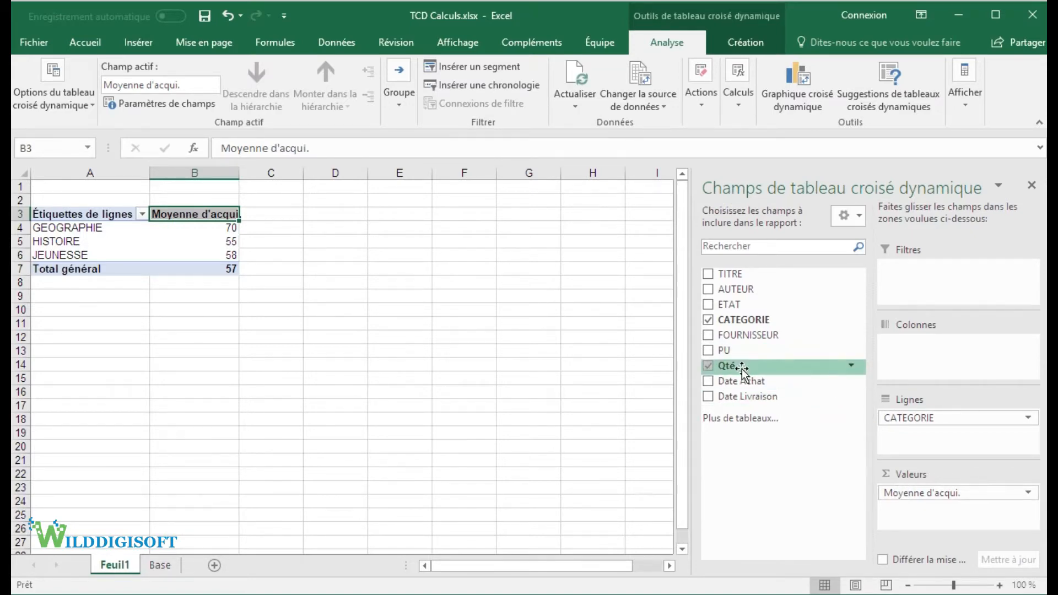
left_click_drag(742, 370, 915, 511)
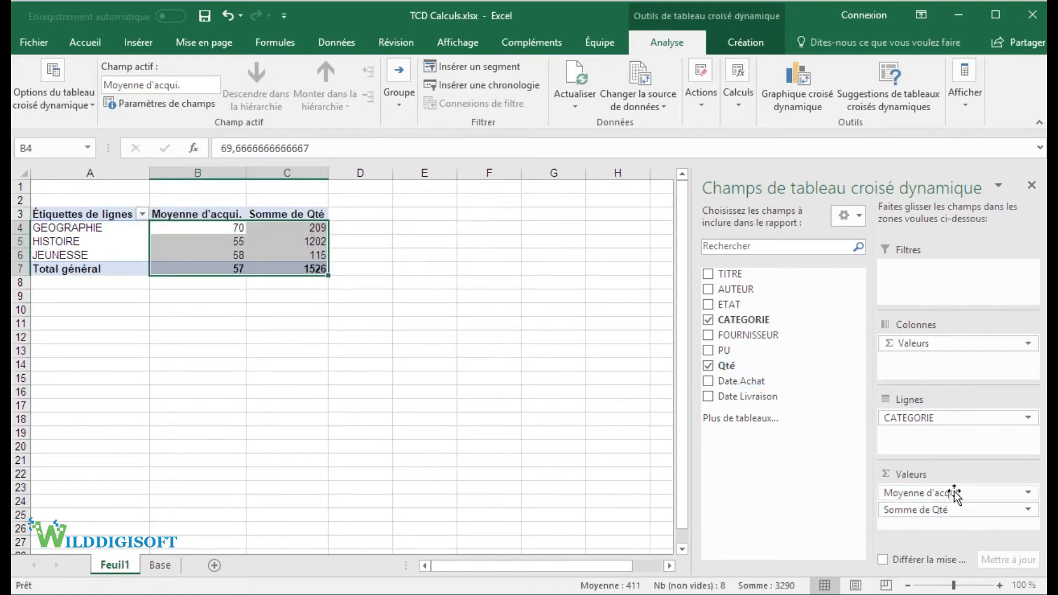
Step: Rename the pivot table's sum column header in cell C3 as "Somme"
left_click(299, 228)
left_click(282, 215)
left_click_drag(261, 148, 333, 149)
key("BackSpace")
key("Return")
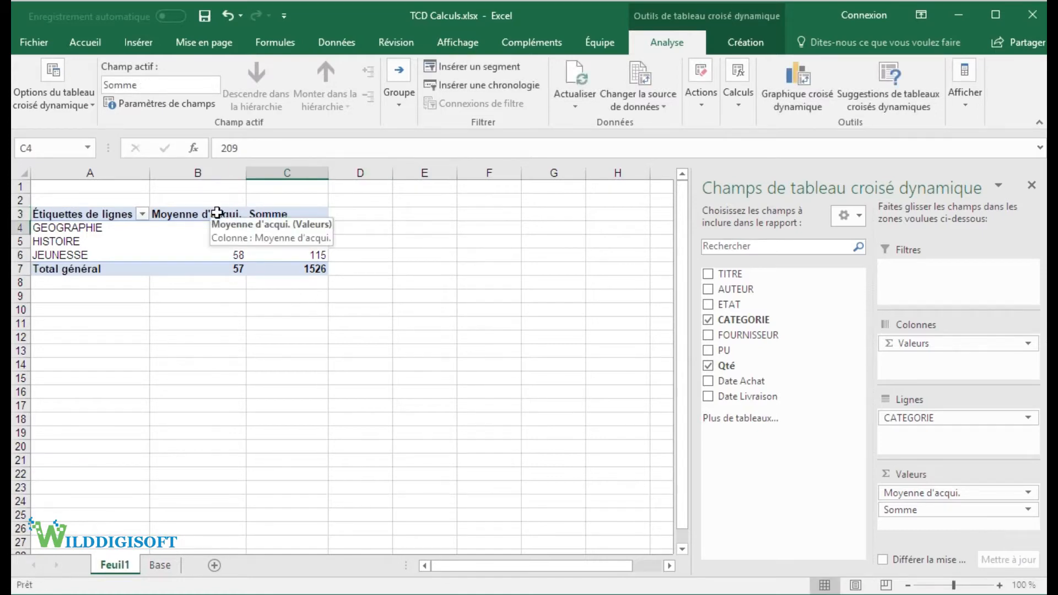
right_click(277, 228)
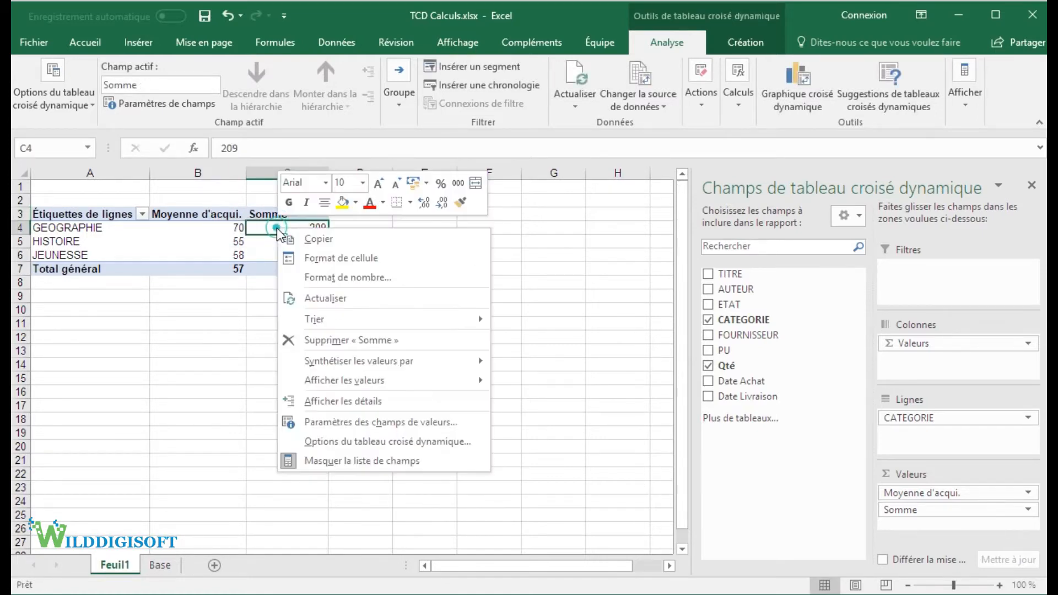
mouse_move(480, 391)
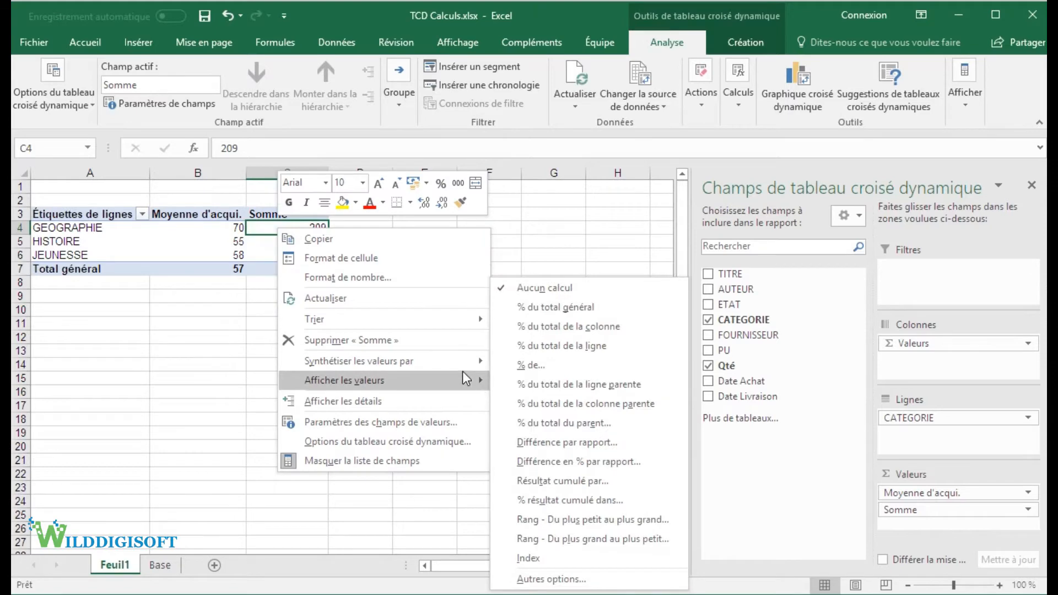
mouse_move(463, 367)
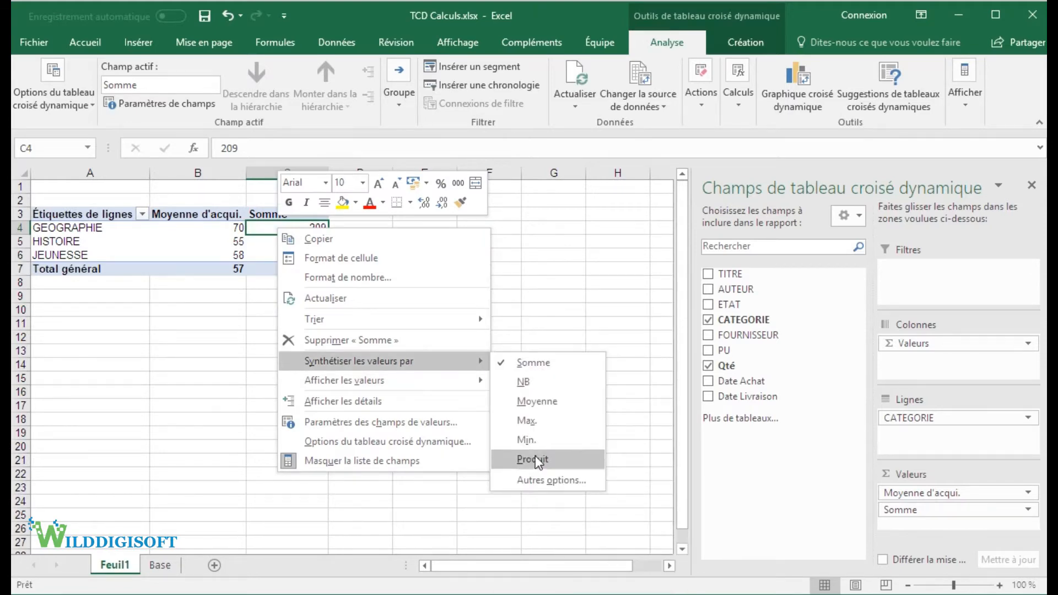
left_click(271, 228)
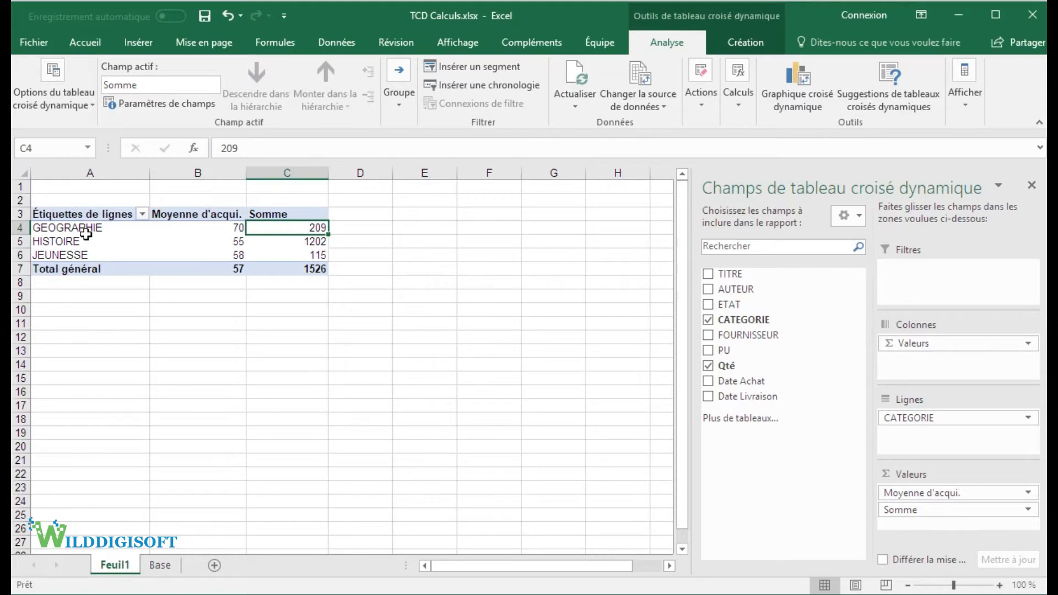
Step: Rename the sum column header in cell C3 as "Qté achetées"
left_click(292, 214)
type("Qté a")
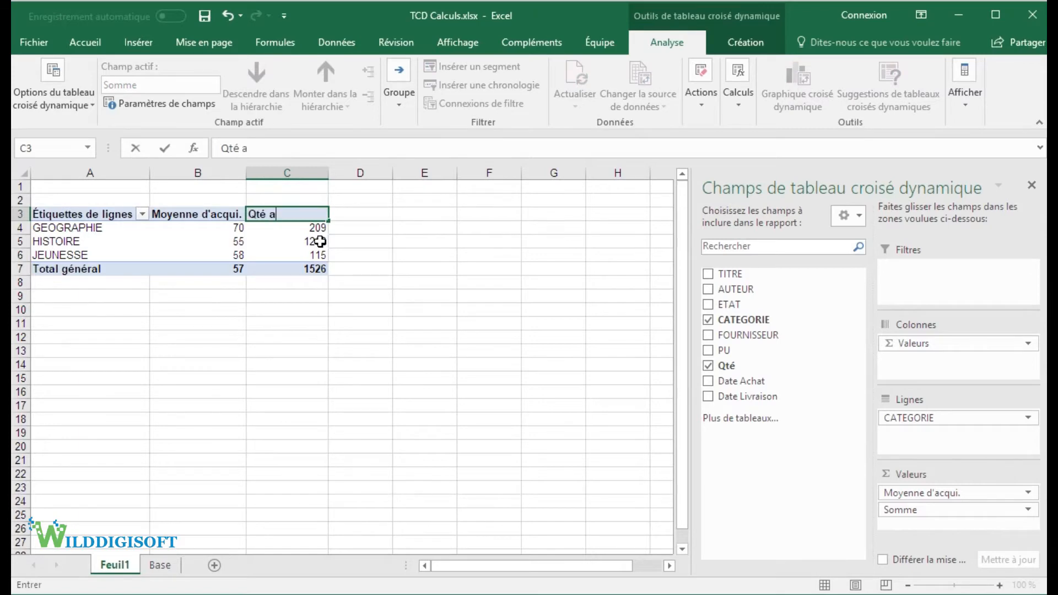
type("chetées")
key("Return")
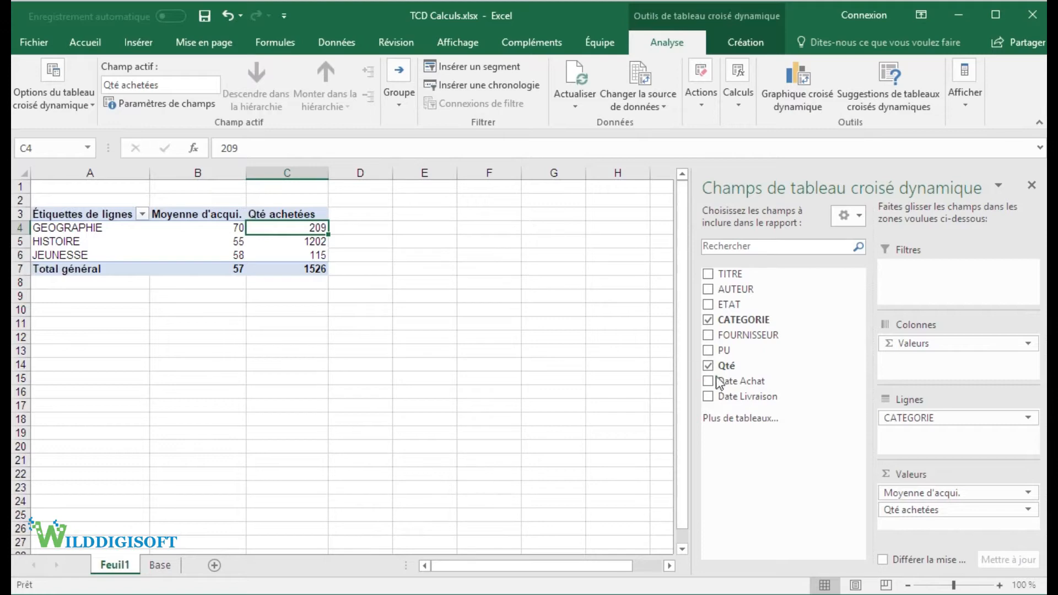
Step: Add the Qté field a third time to the pivot table's values and show it as % du total de la colonne
left_click_drag(750, 368, 930, 517)
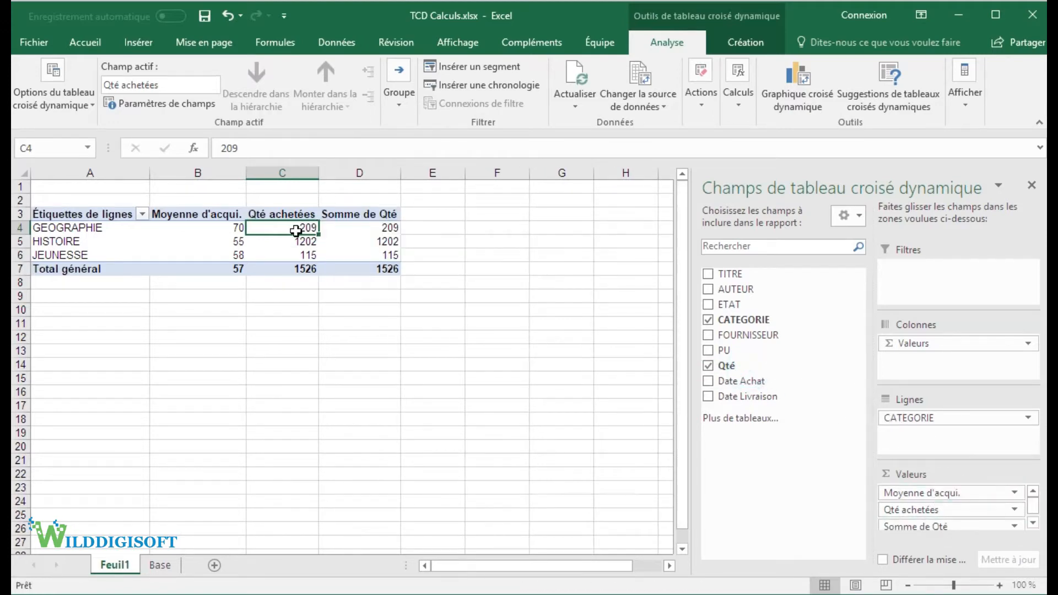
left_click(367, 226)
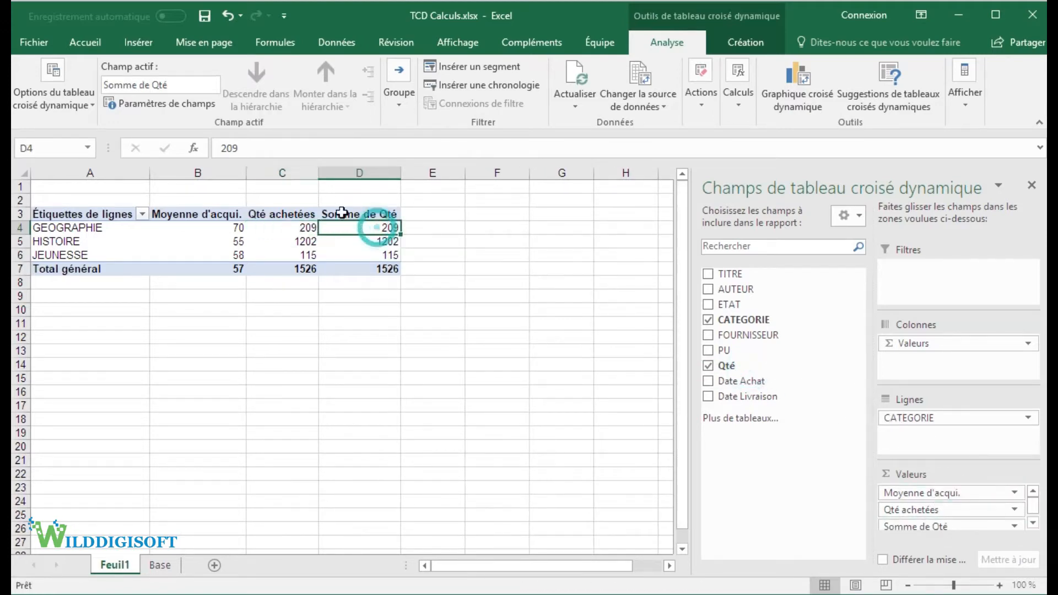
right_click(369, 226)
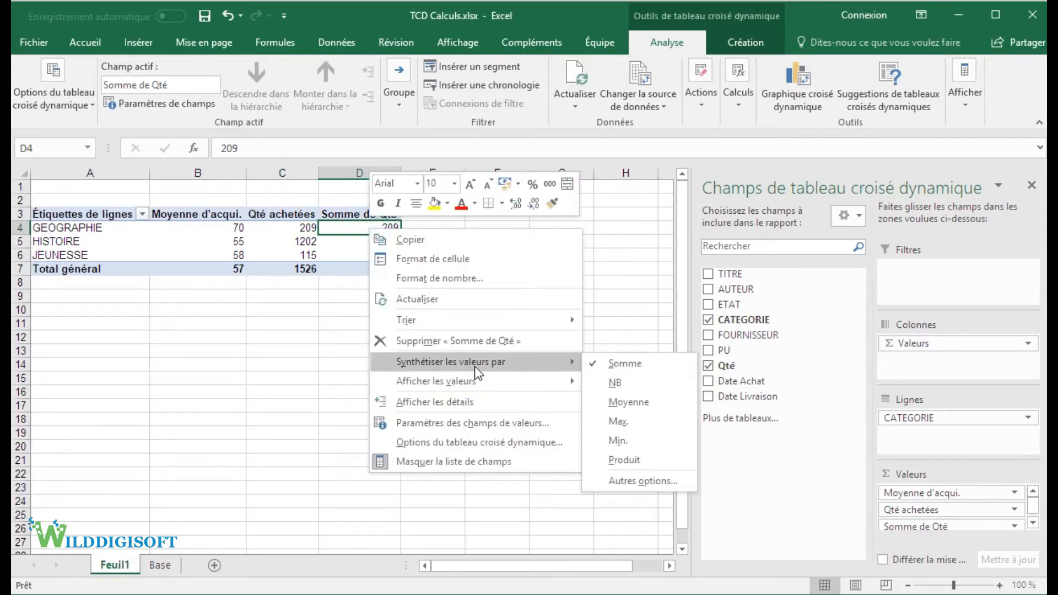
mouse_move(477, 378)
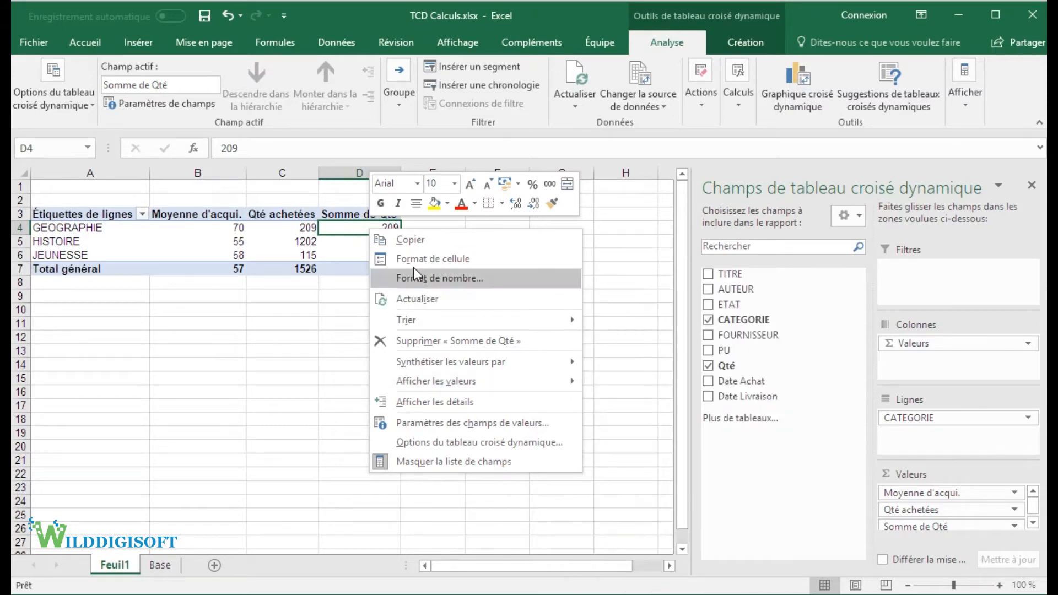
mouse_move(537, 363)
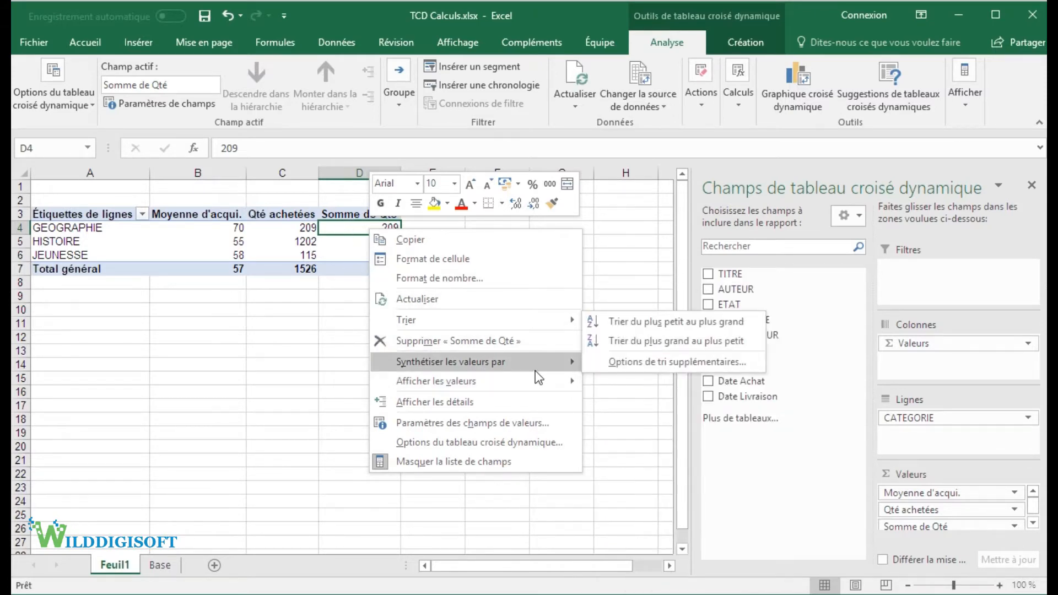
mouse_move(564, 382)
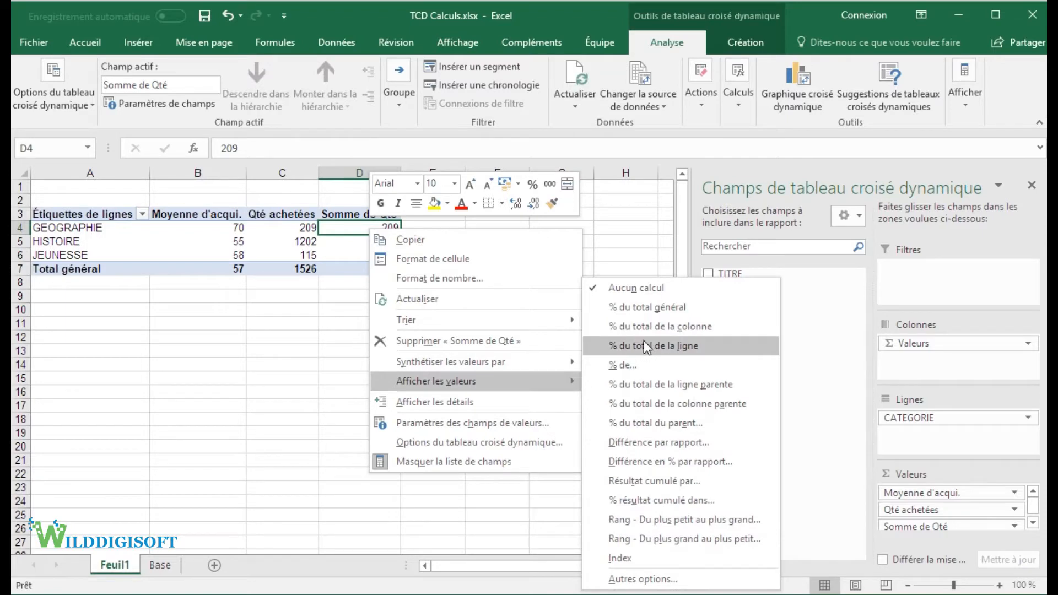
left_click(665, 327)
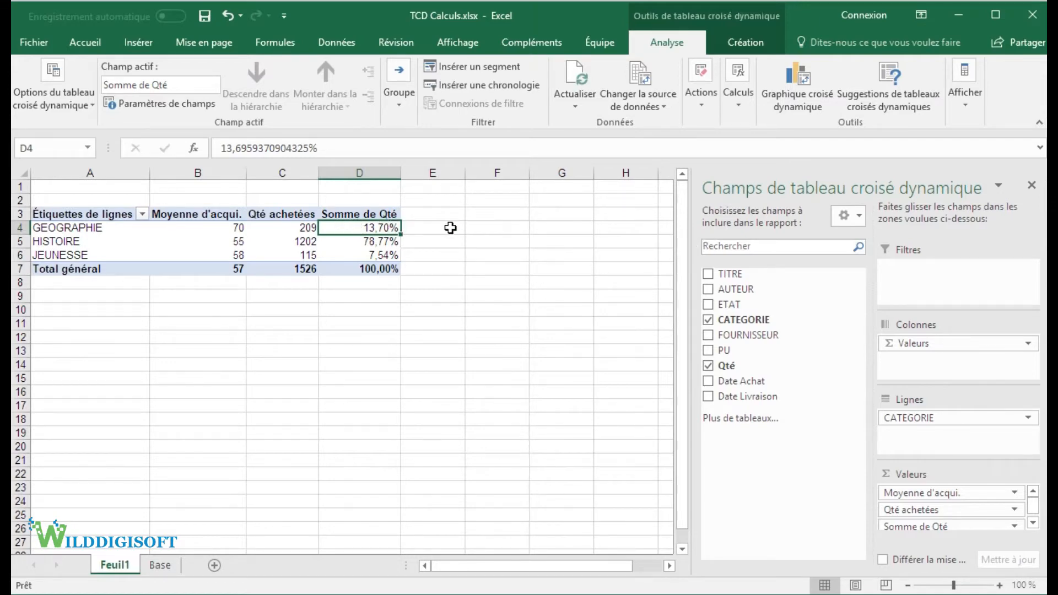
Step: Add the FOURNISSEUR field to the pivot table's rows, below CATEGORIE
mouse_move(266, 238)
mouse_move(161, 250)
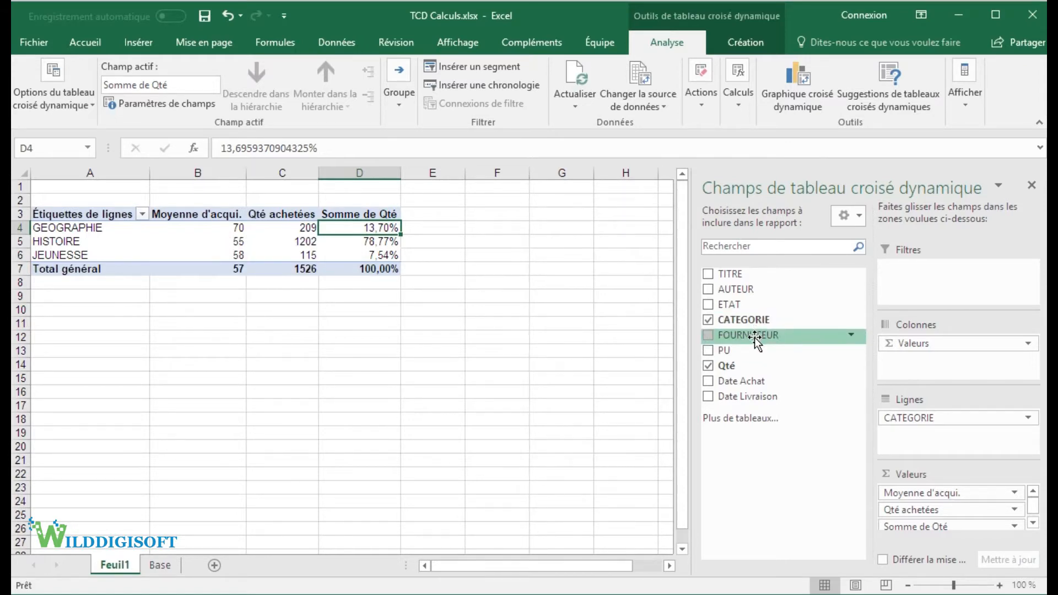
left_click_drag(755, 337, 937, 445)
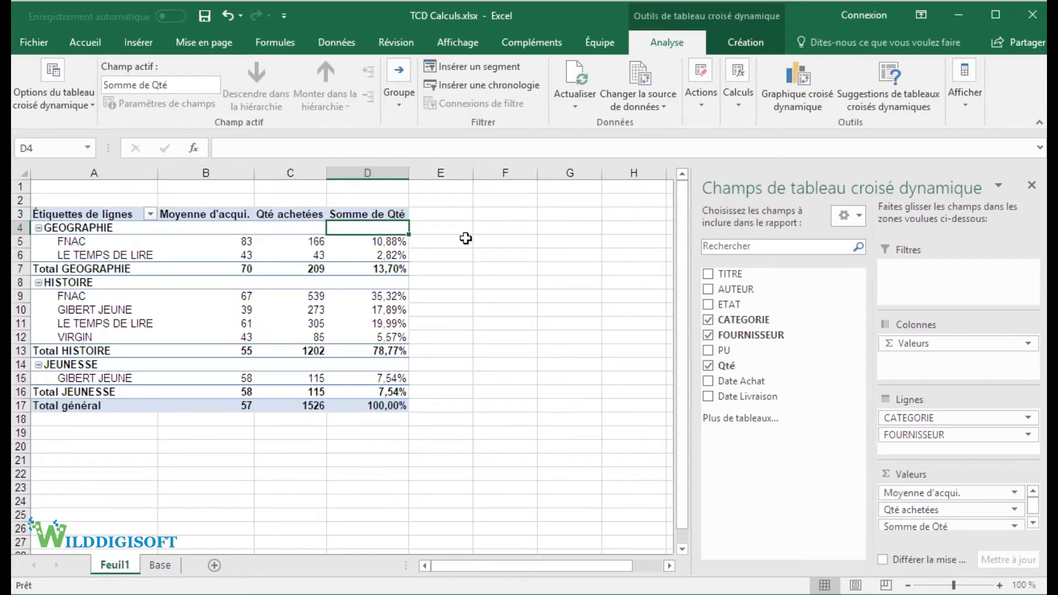
Step: Remove all the Qté value fields from the pivot table, including Moyenne d'acqui., and add Qté back as a single sum
left_click_drag(921, 494, 806, 485)
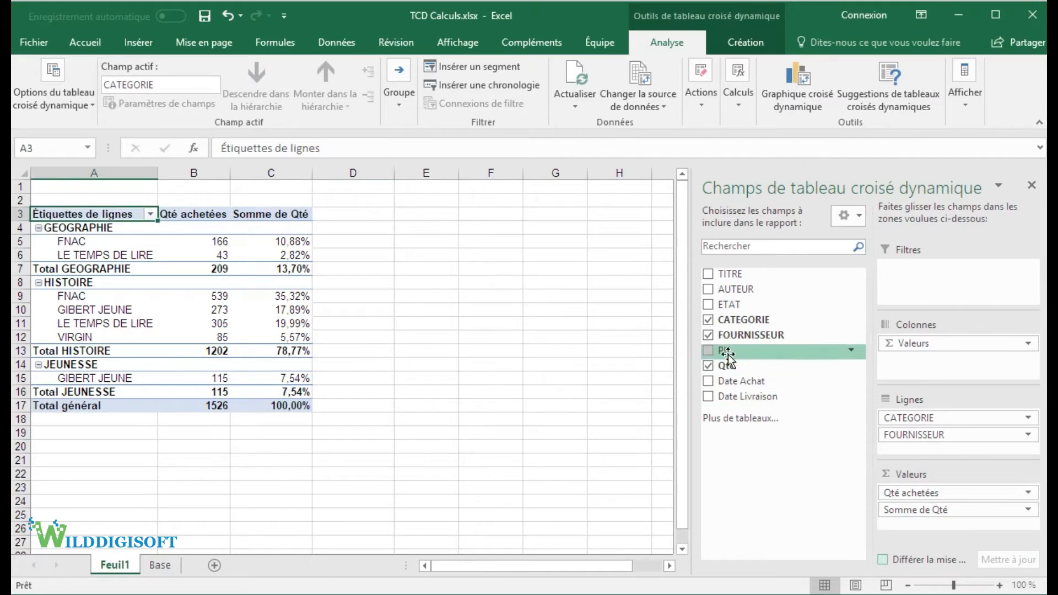
left_click(709, 366)
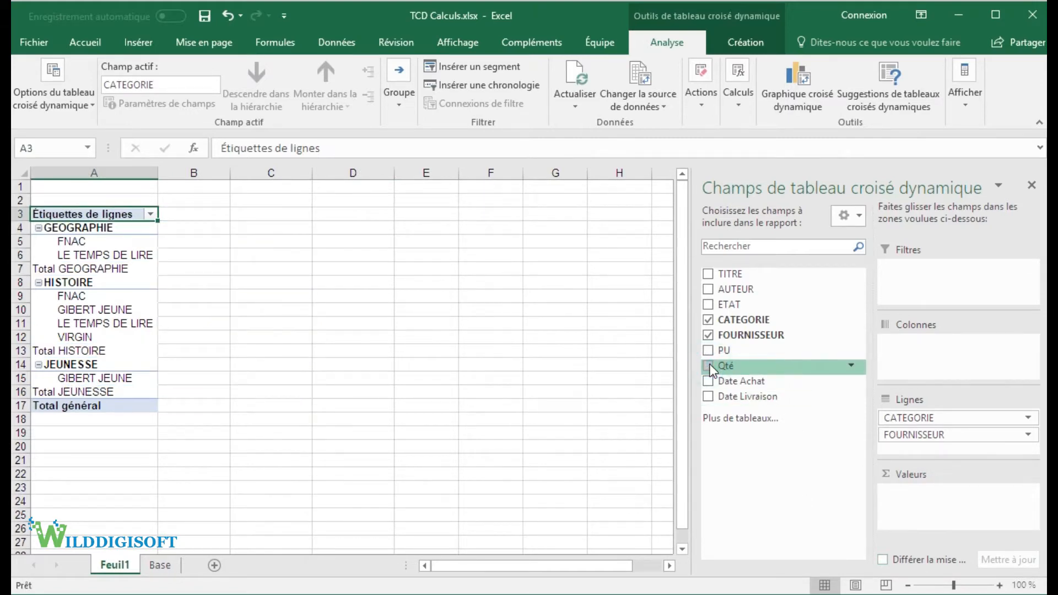
left_click(709, 366)
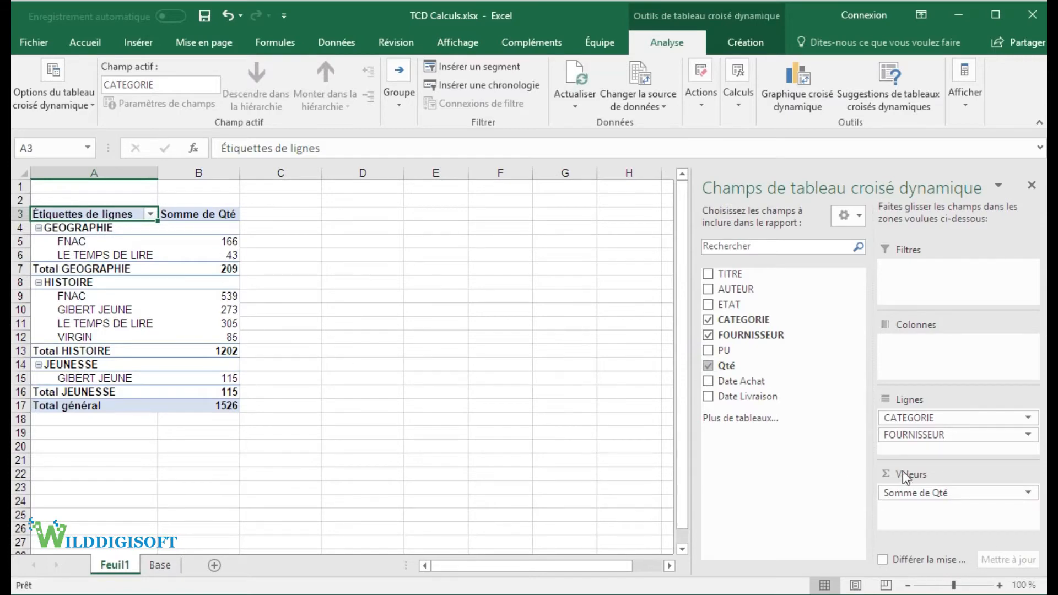
Step: Add the Qté field a second time to the pivot table's values and rename its header in cell C3 as "%"
left_click_drag(741, 370, 937, 524)
left_click(287, 215)
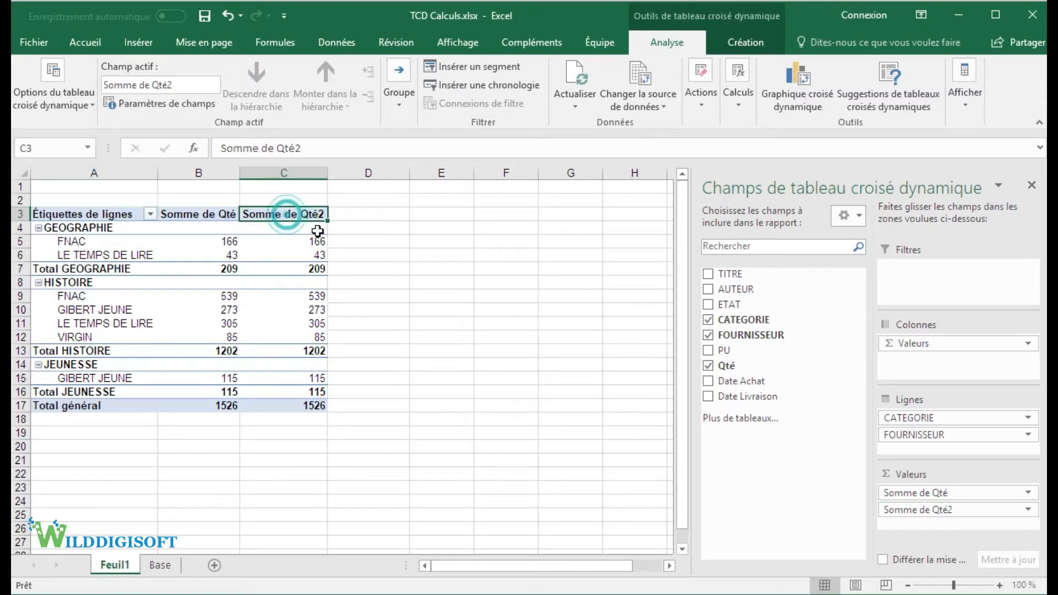
type("%")
key("Return")
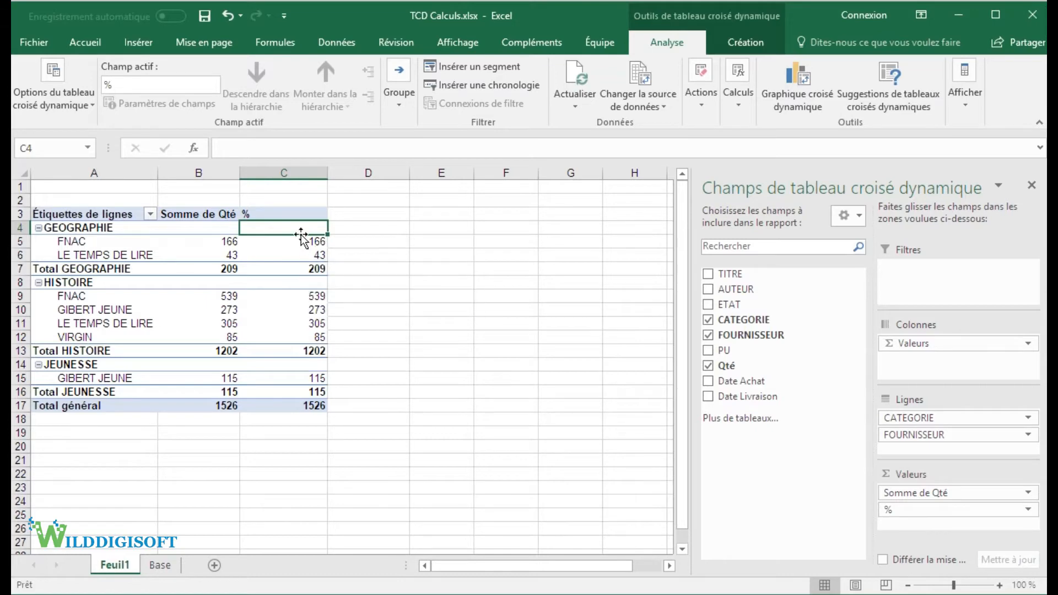
Step: Try to show the % column's values as % du total de la ligne parente
right_click(300, 231)
right_click(272, 253)
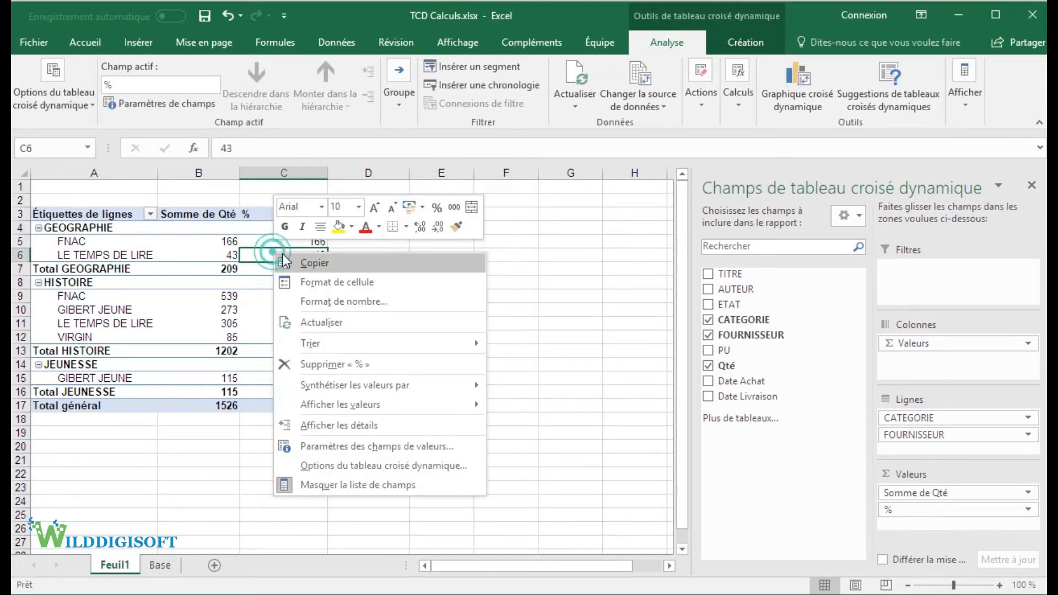
mouse_move(458, 400)
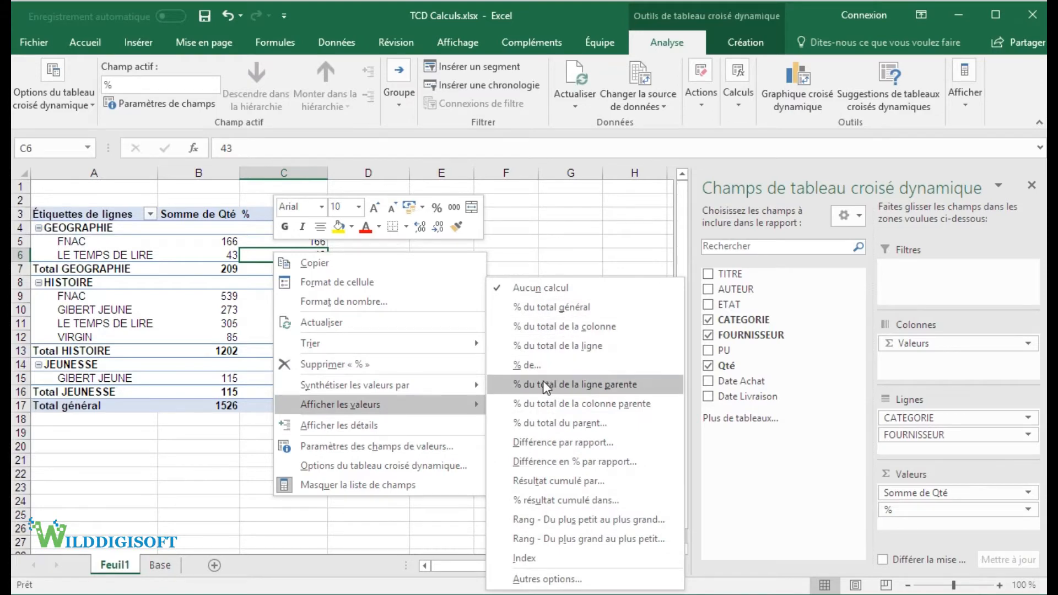
left_click(614, 385)
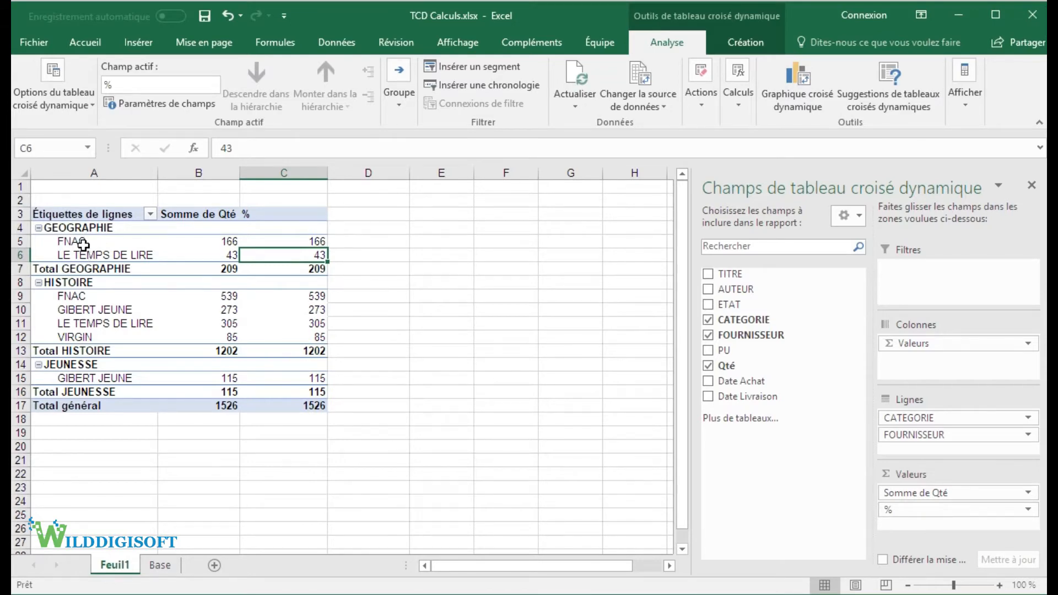
Step: Point out GEOGRAPHIE and its suppliers in A4:A6, and show the % column's values as % du total de la ligne parente
left_click(74, 227)
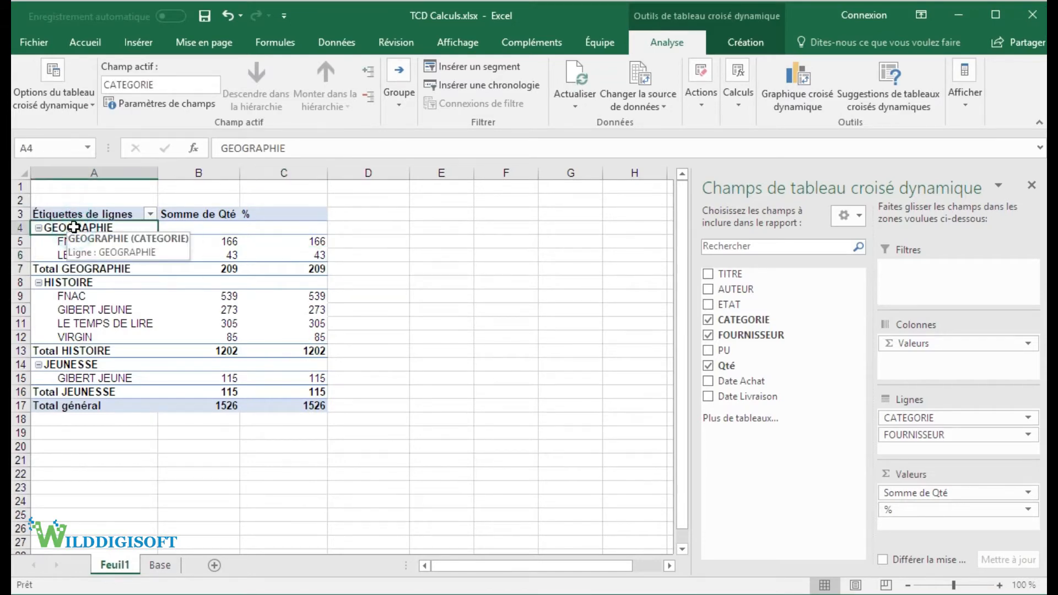
left_click_drag(72, 241, 75, 256)
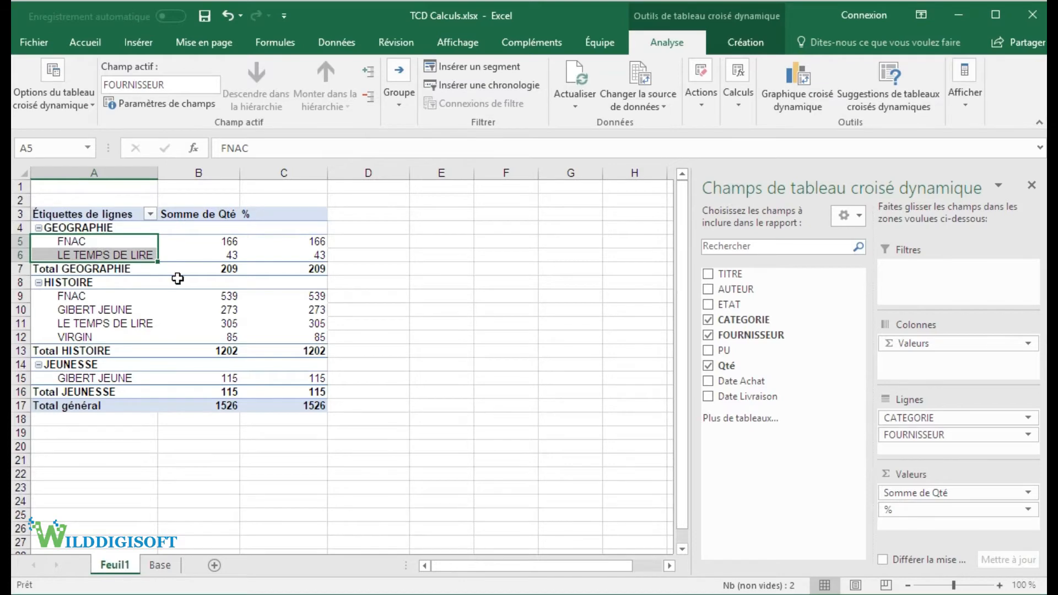
right_click(318, 245)
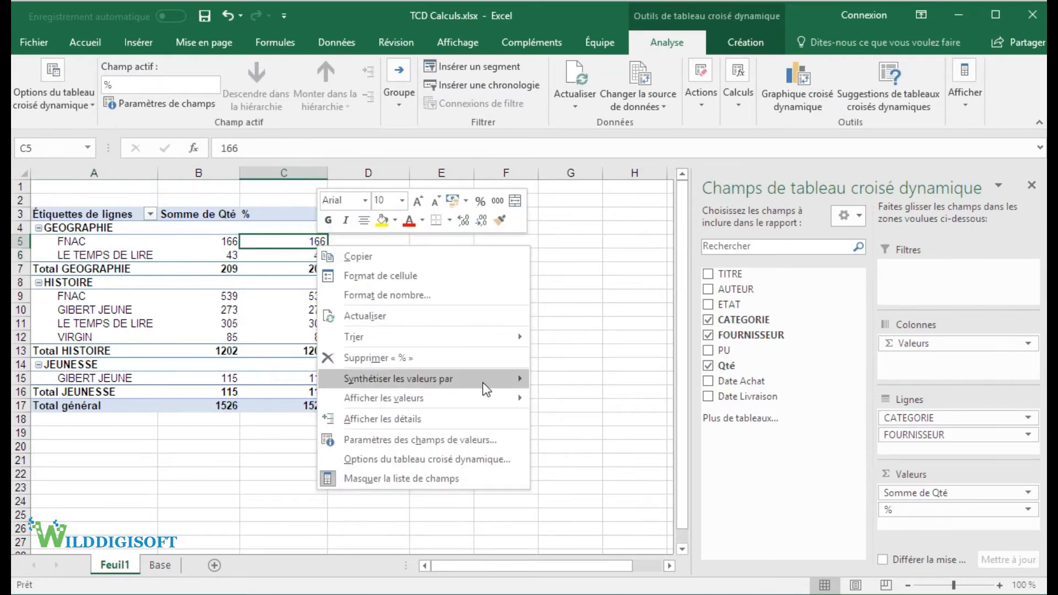
mouse_move(484, 392)
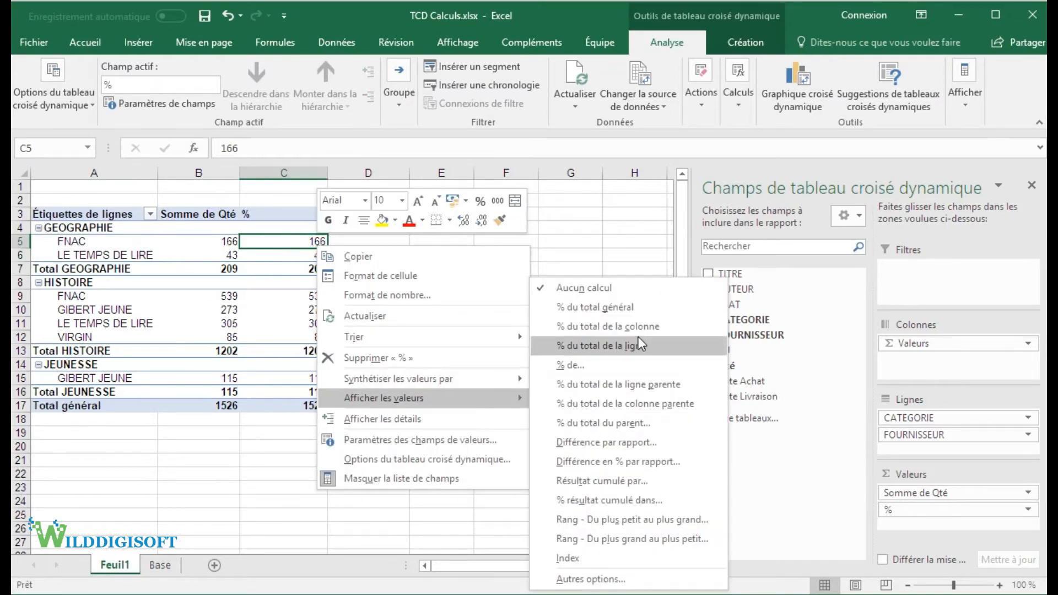
left_click(652, 387)
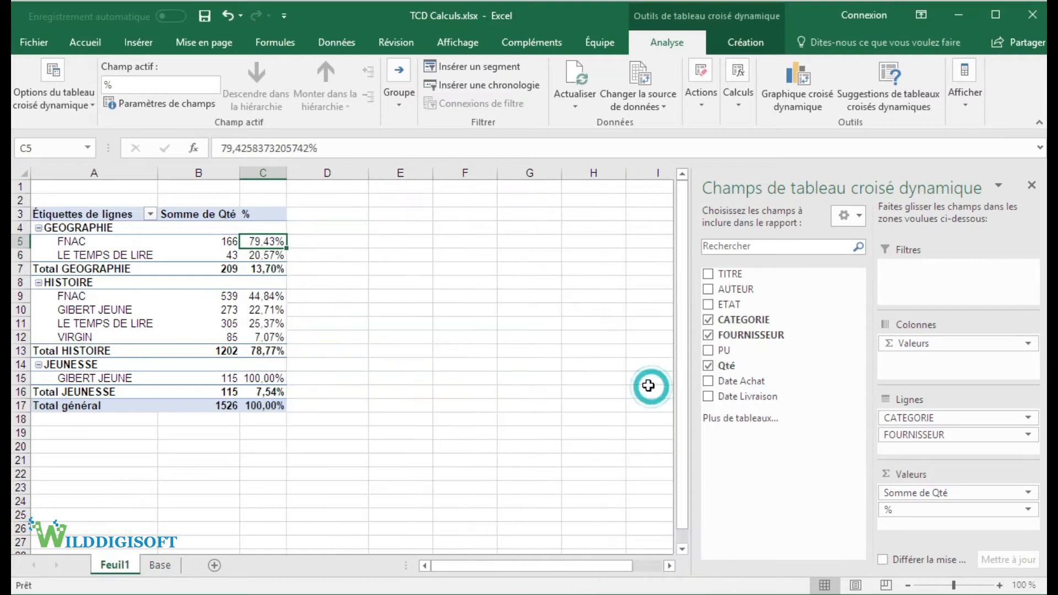
Step: Show the % column's values as % du total général and check the supplier share in C6 and the grand total in C17
left_click(84, 227)
left_click(268, 241)
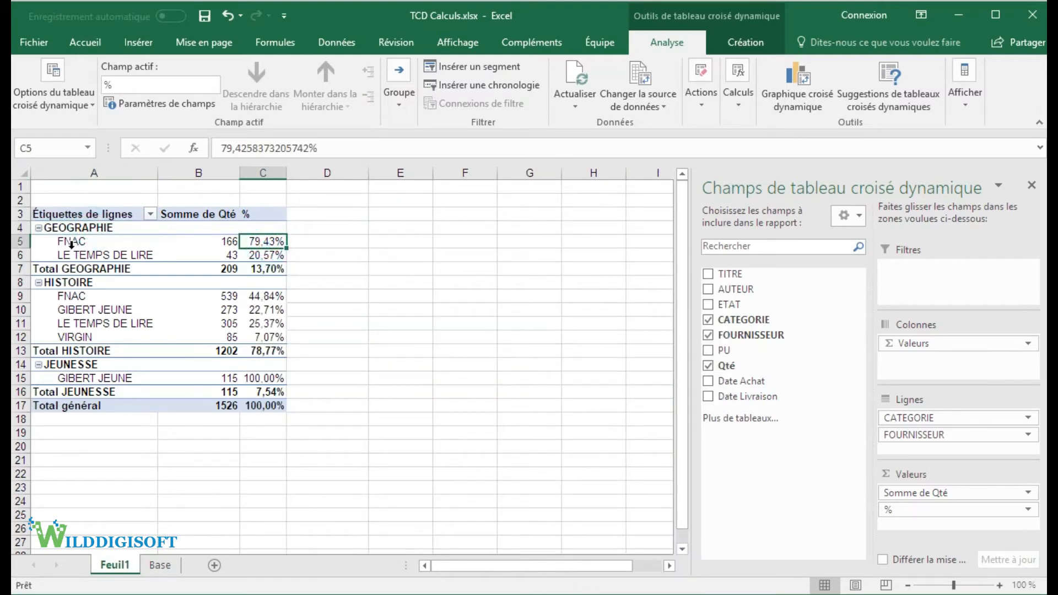
right_click(270, 240)
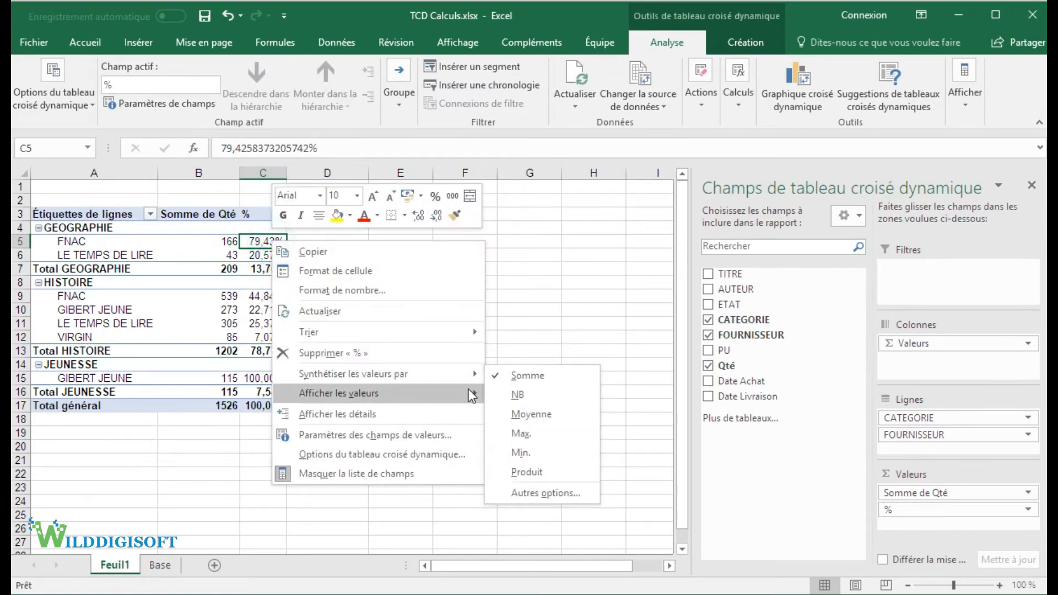
mouse_move(473, 394)
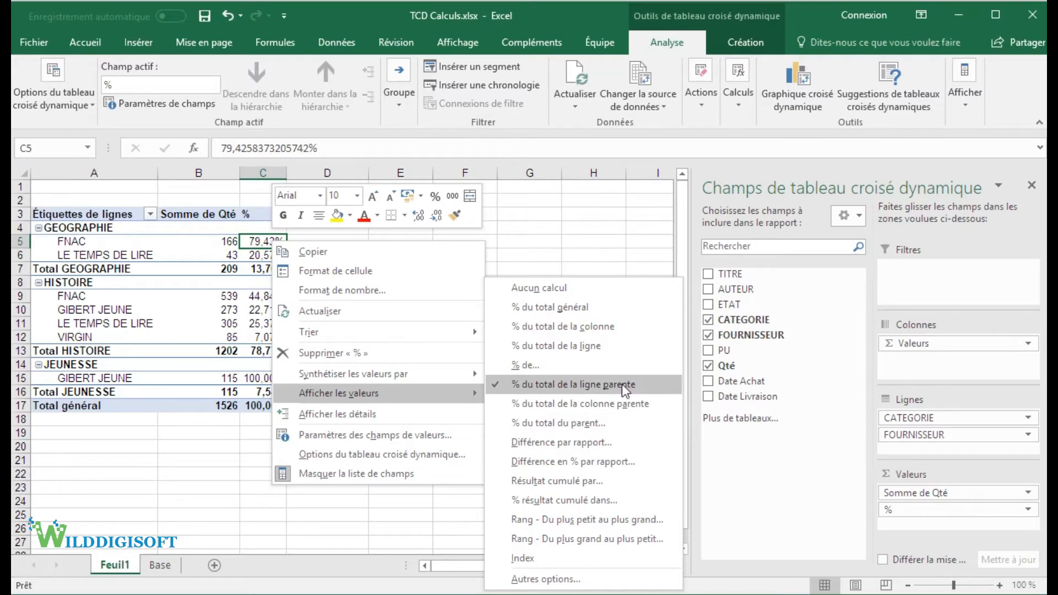
left_click(579, 307)
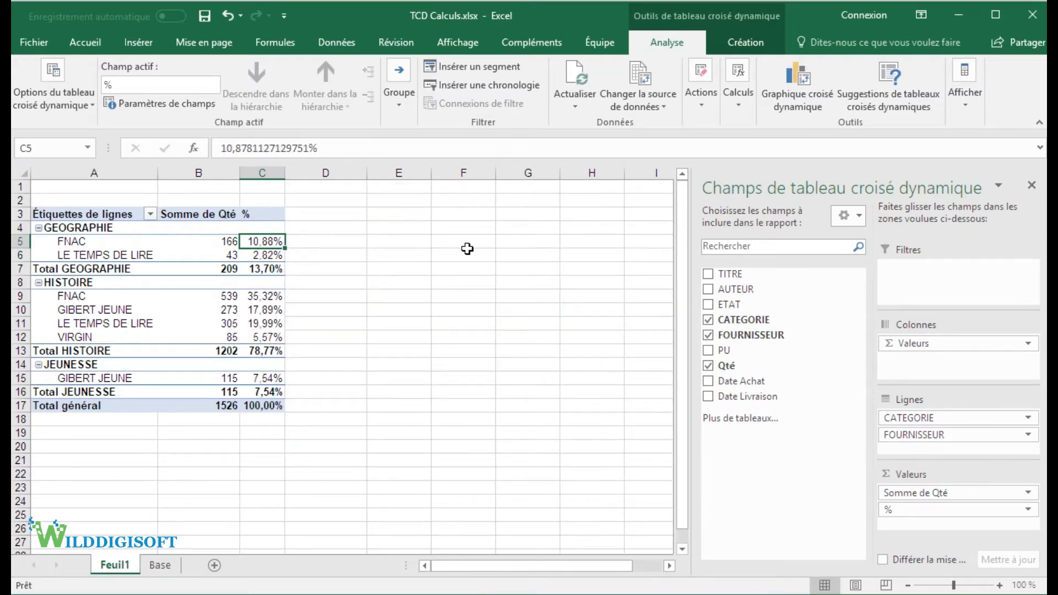
left_click(271, 256)
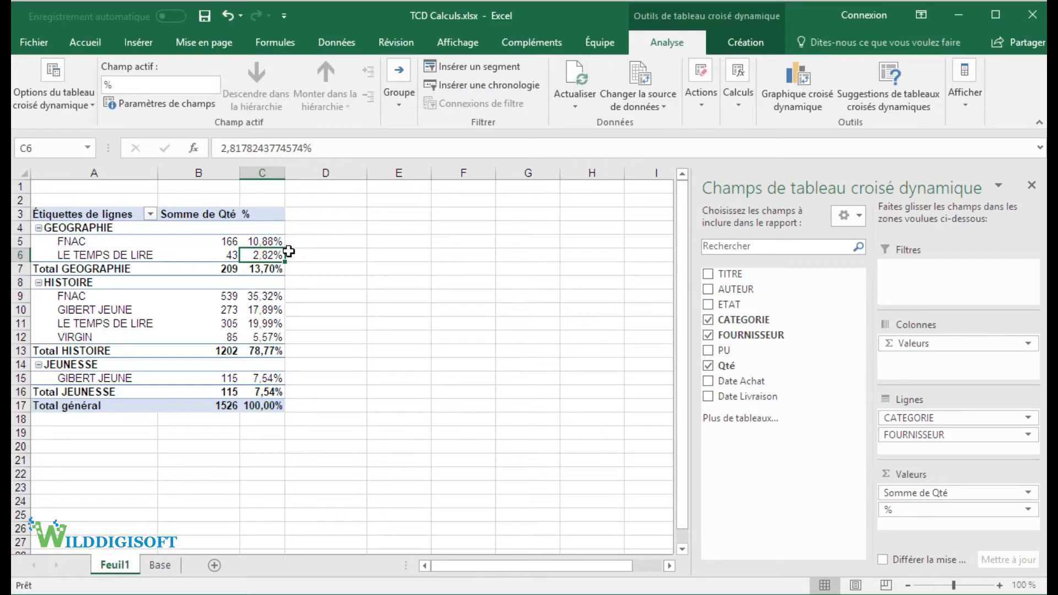
left_click(264, 407)
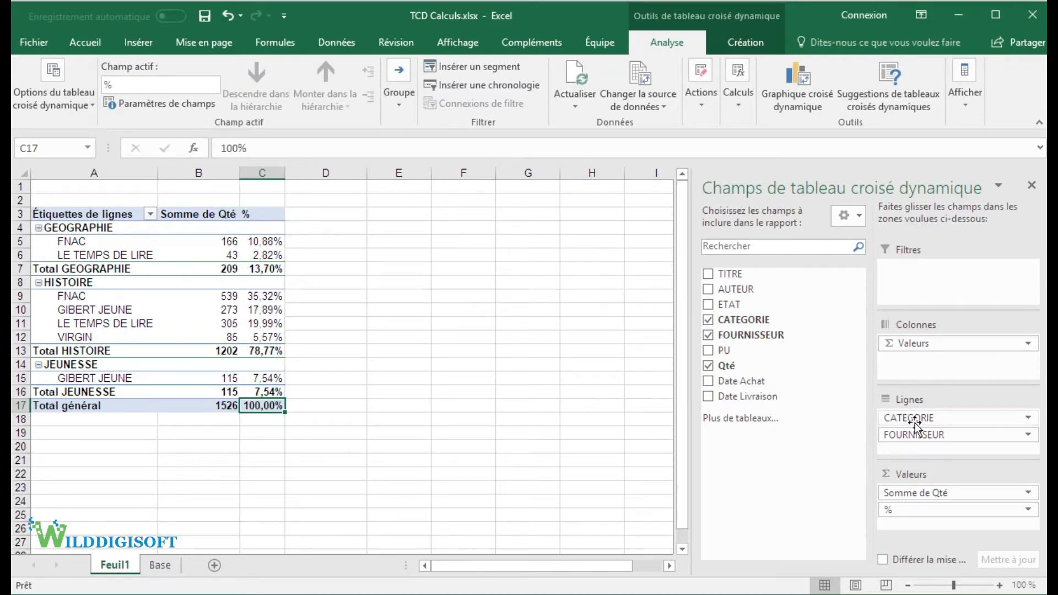
Step: Move the CATEGORIE field from the rows to the pivot table's columns and narrow sheet columns B and H
left_click_drag(938, 418, 945, 367)
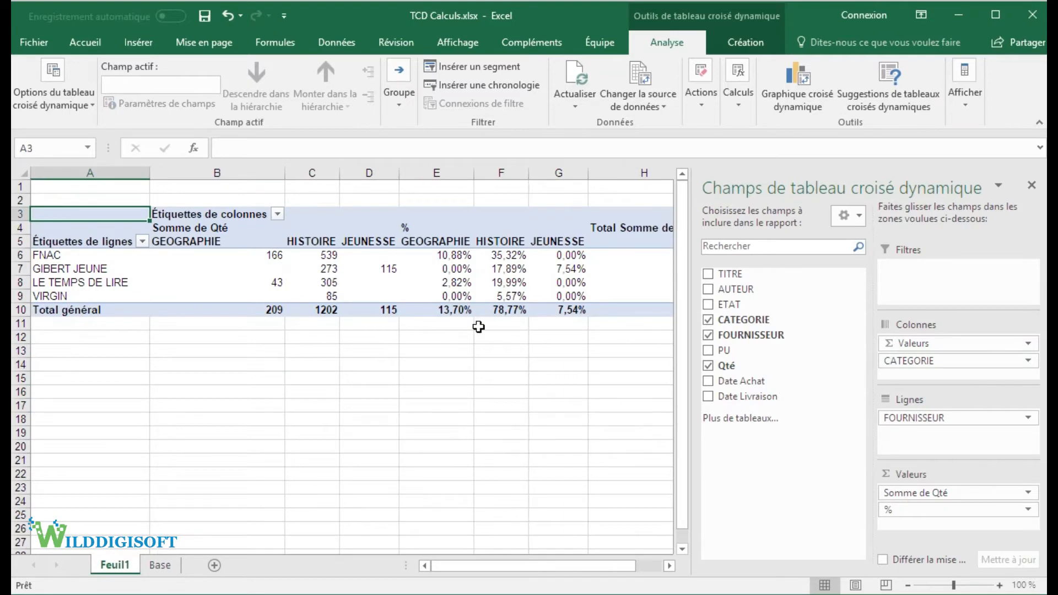
left_click_drag(691, 263, 800, 263)
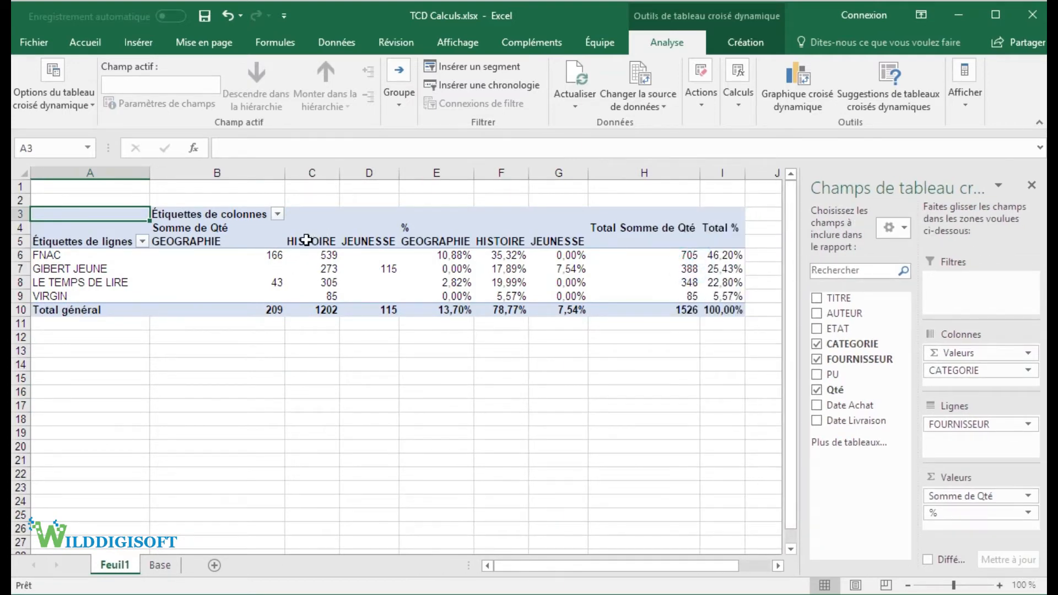
left_click_drag(186, 172, 722, 173)
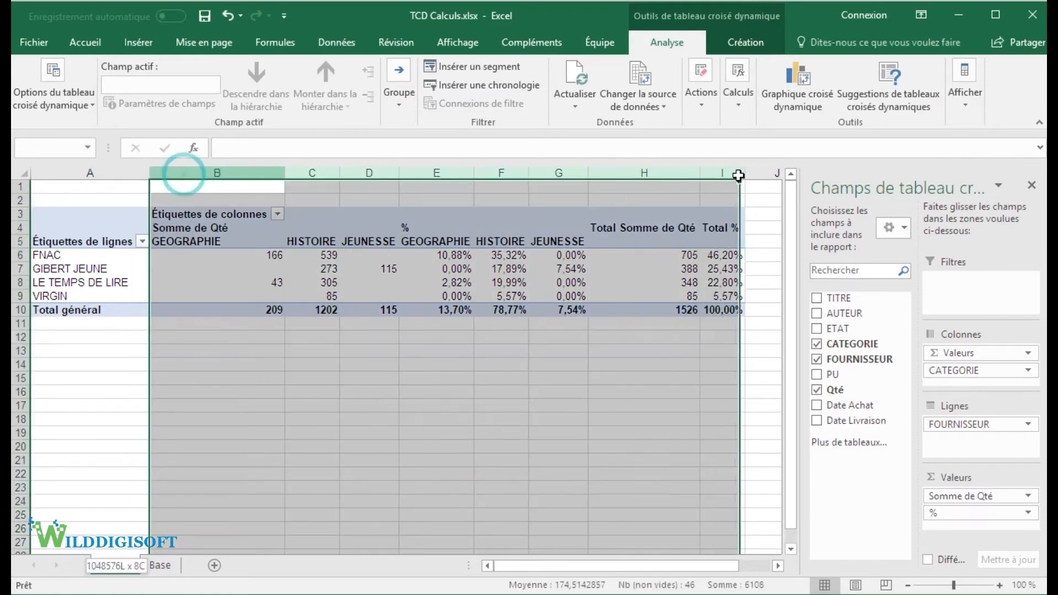
left_click_drag(591, 172, 590, 173)
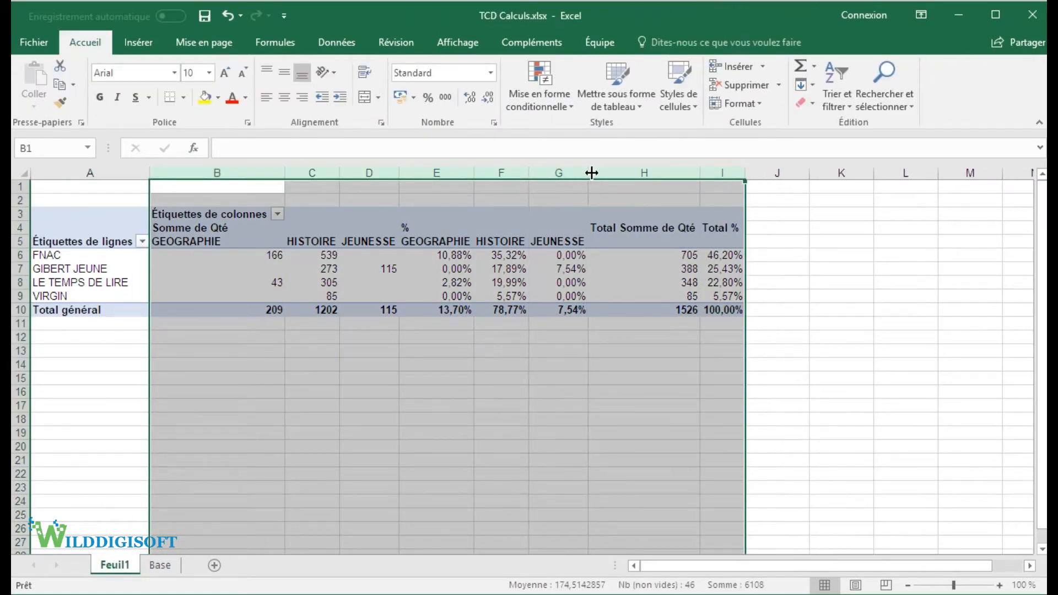
left_click(656, 220)
left_click_drag(700, 173, 652, 173)
left_click_drag(285, 173, 186, 173)
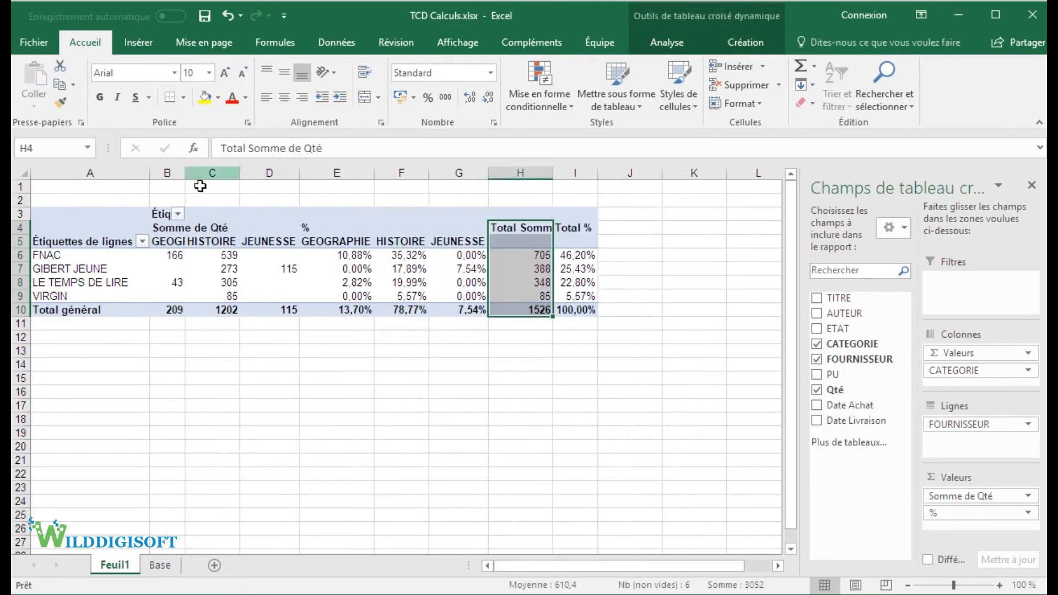
Step: Remove both value fields from the pivot table, add Qté back as its only value and narrow column B
left_click(344, 266)
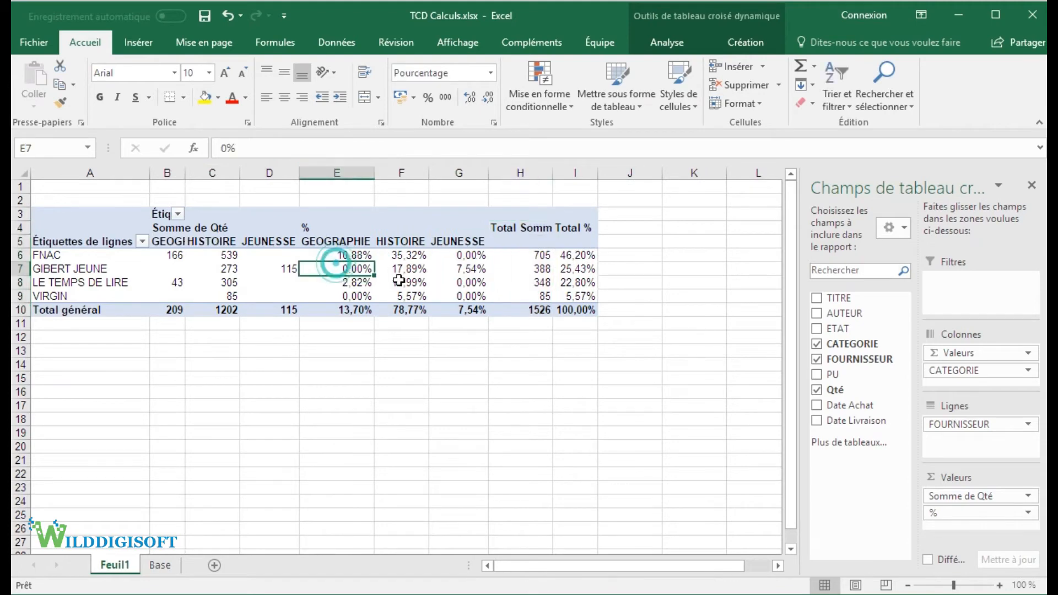
left_click(261, 266)
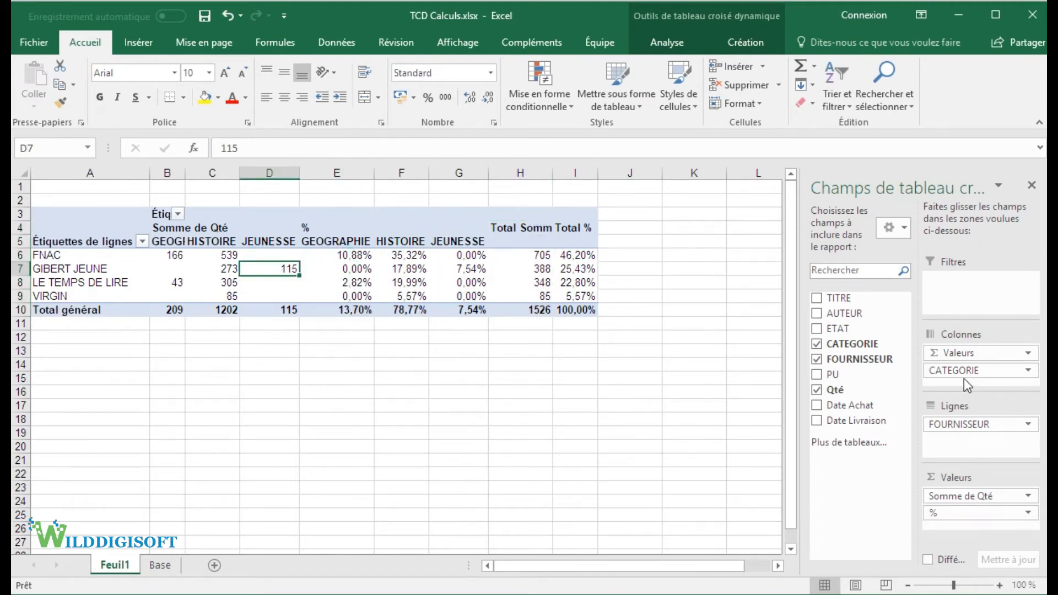
left_click_drag(959, 353, 865, 427)
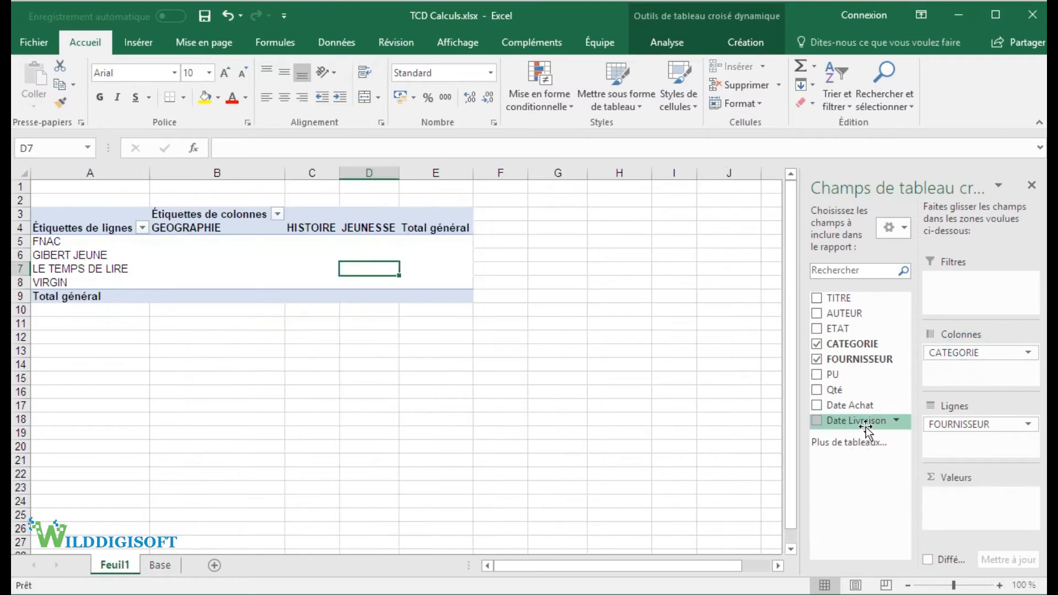
left_click(853, 392)
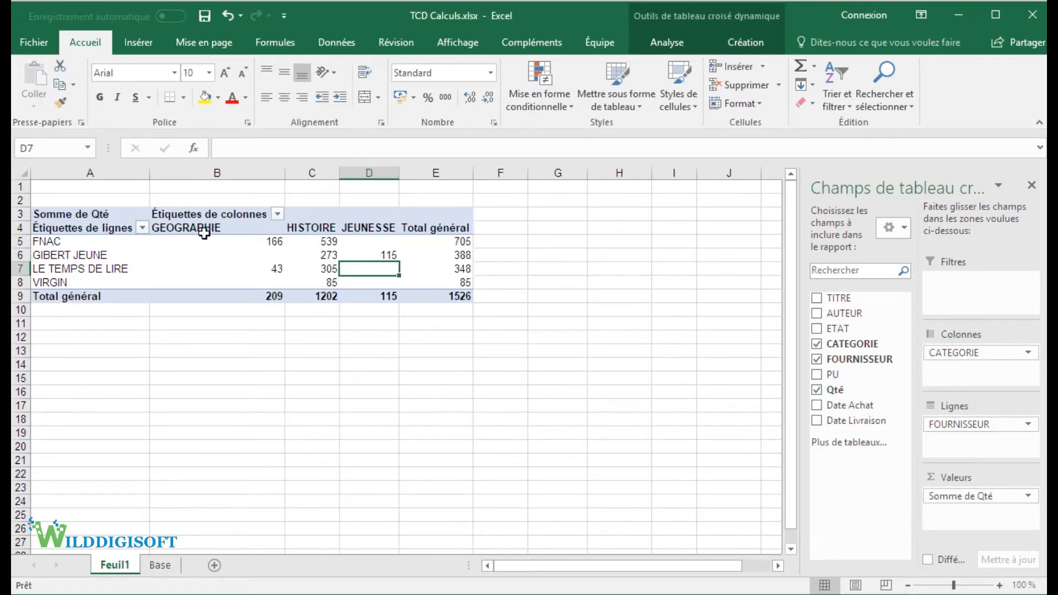
left_click_drag(287, 171, 215, 171)
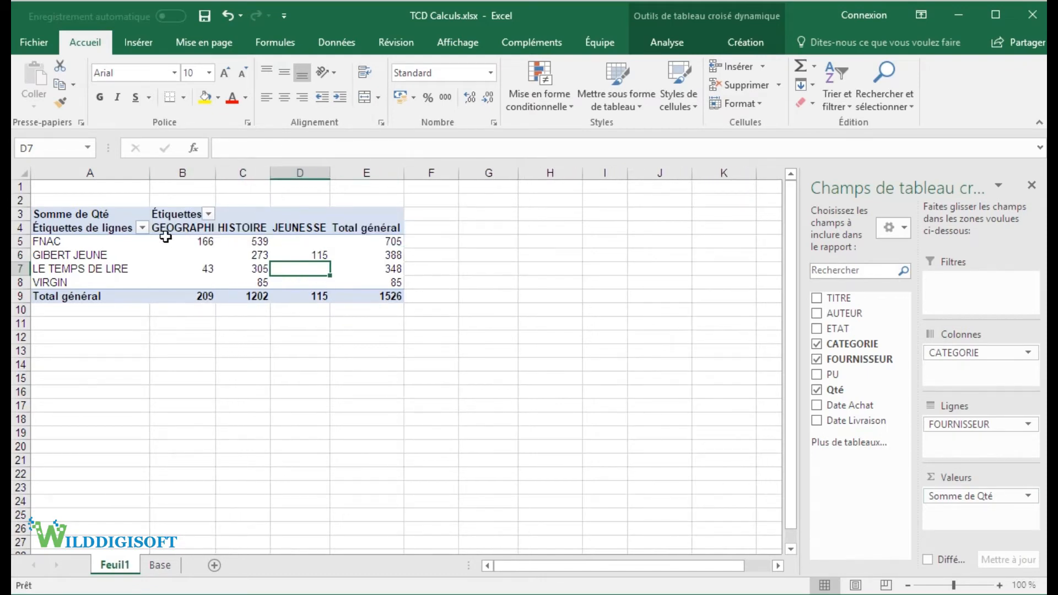
Step: Point out the FNAC row and the GEOGRAPHIE column, and show the Qté values as % du total de la ligne
left_click_drag(63, 242, 374, 248)
left_click(190, 222)
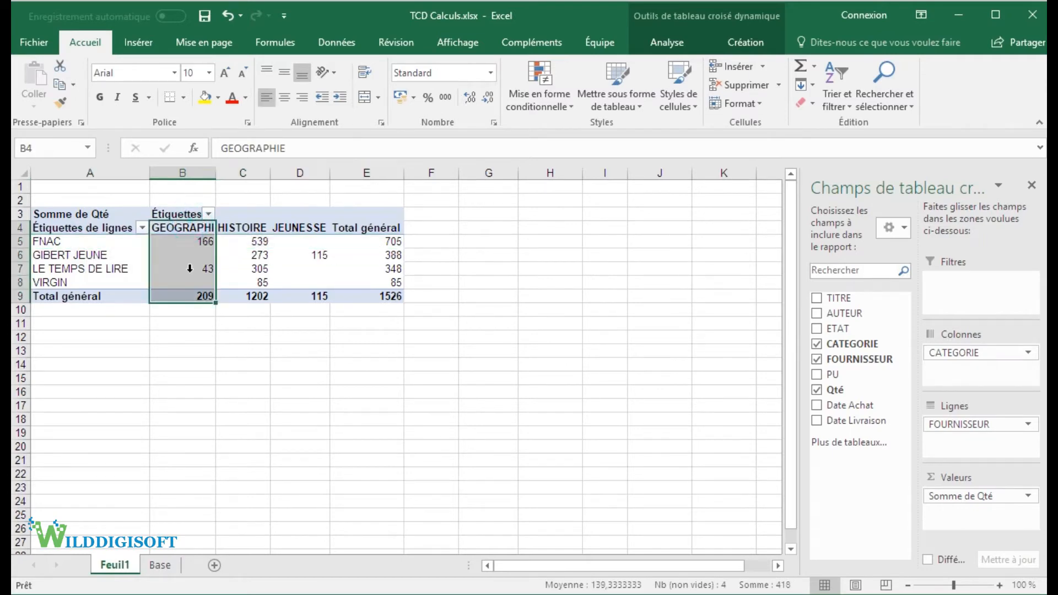
left_click(168, 241)
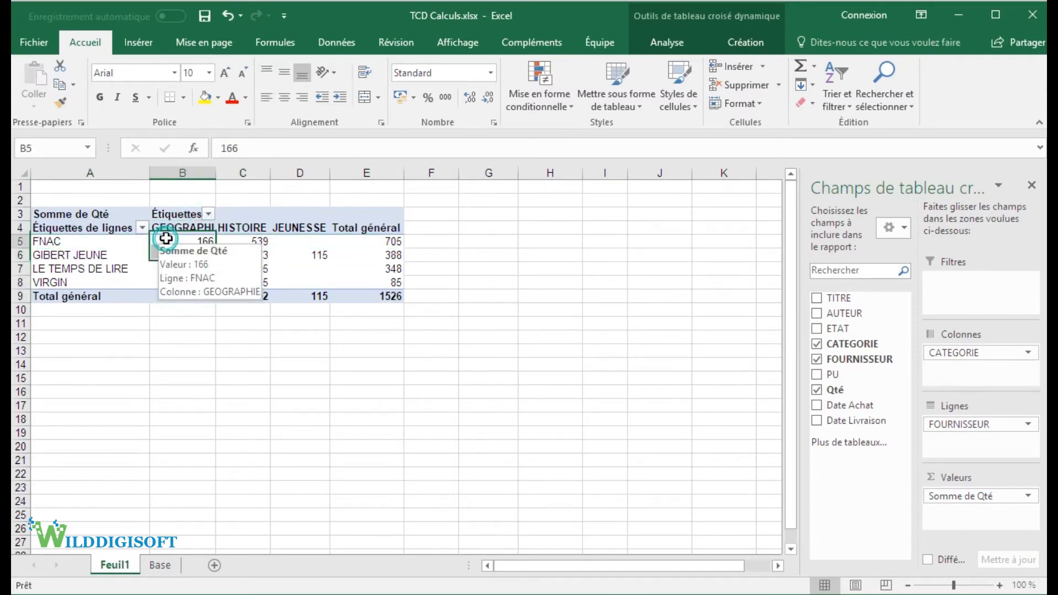
right_click(173, 241)
mouse_move(359, 391)
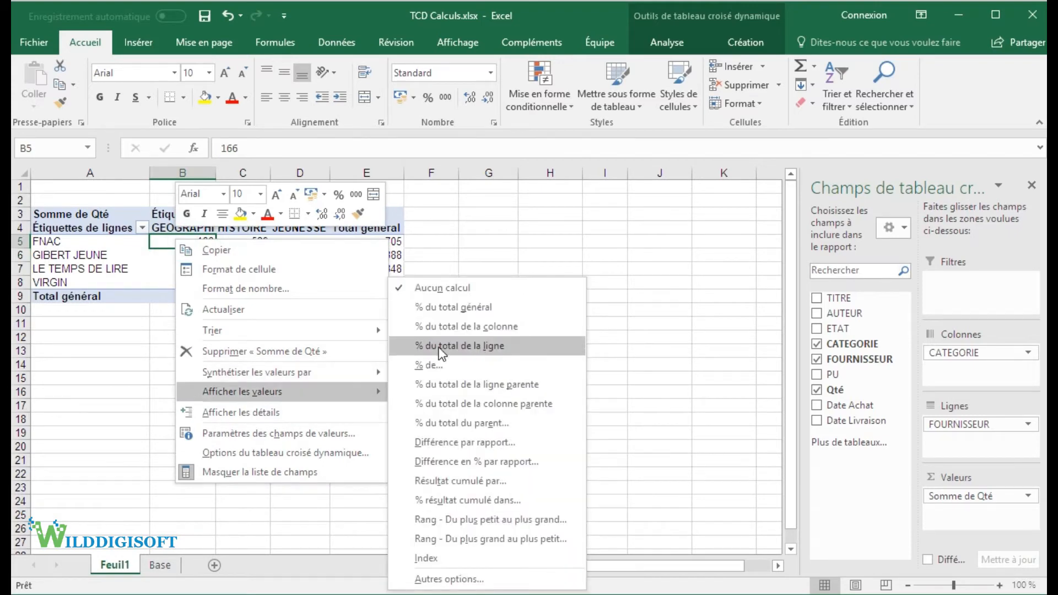
left_click(495, 349)
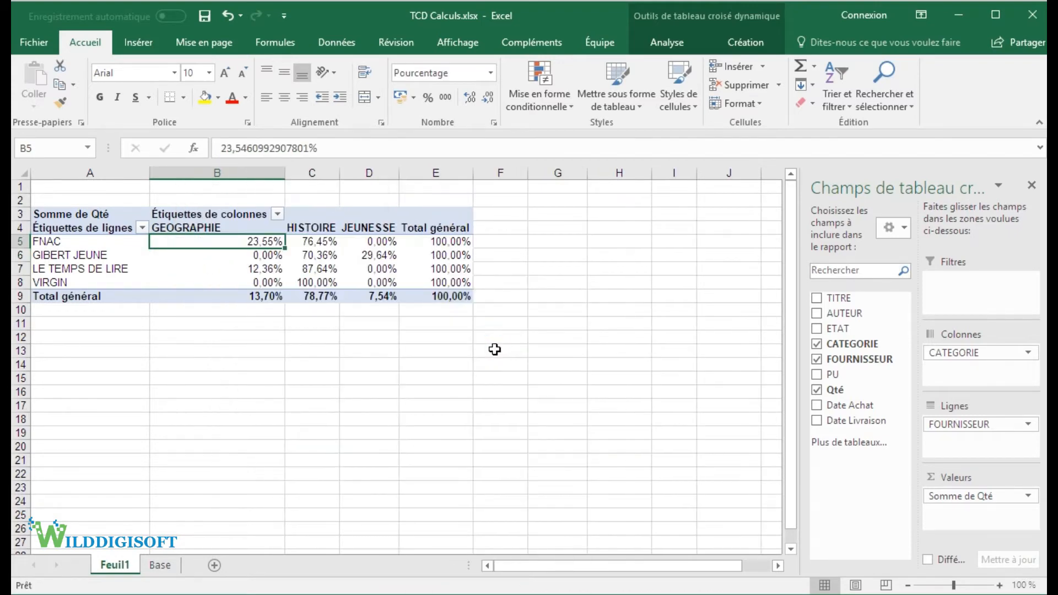
Step: Examine FNAC's category shares in B5:D5 and GIBERT JEUNE's HISTOIRE and JEUNESSE shares in C6 and D6
left_click(95, 242)
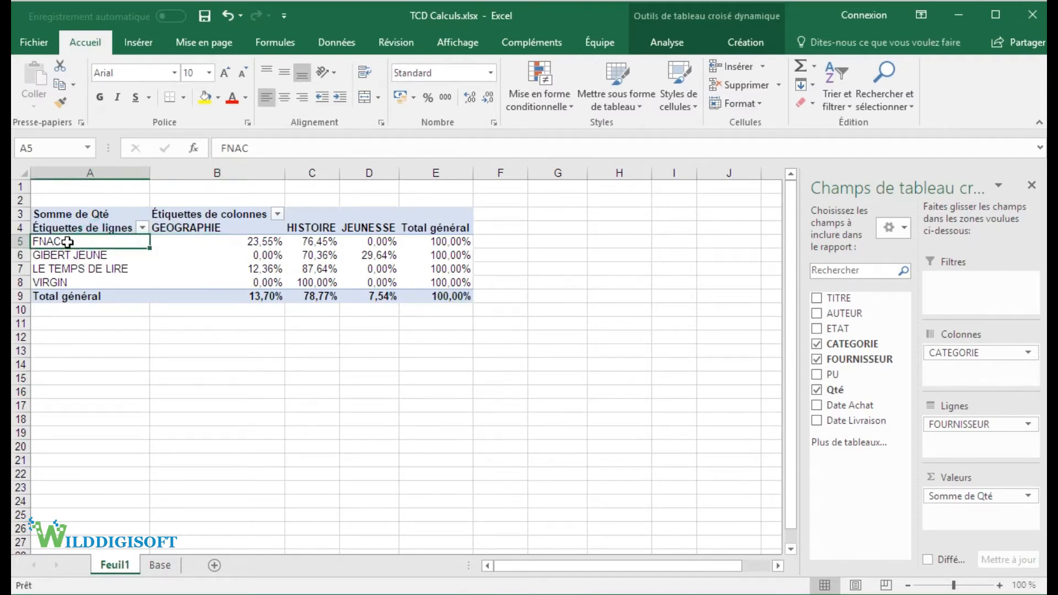
left_click_drag(238, 243, 388, 252)
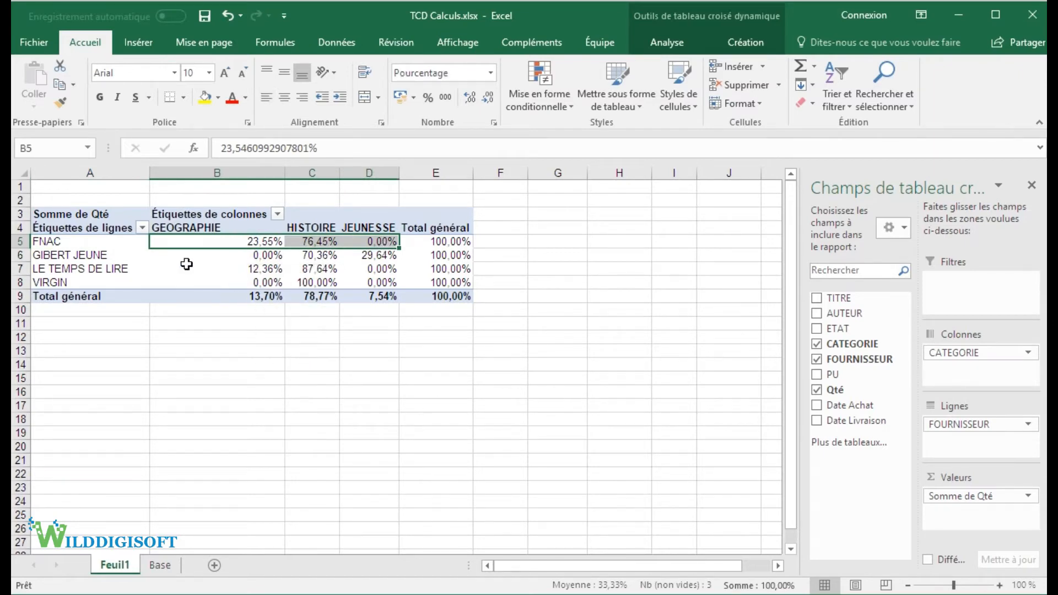
left_click(317, 255)
left_click(378, 254)
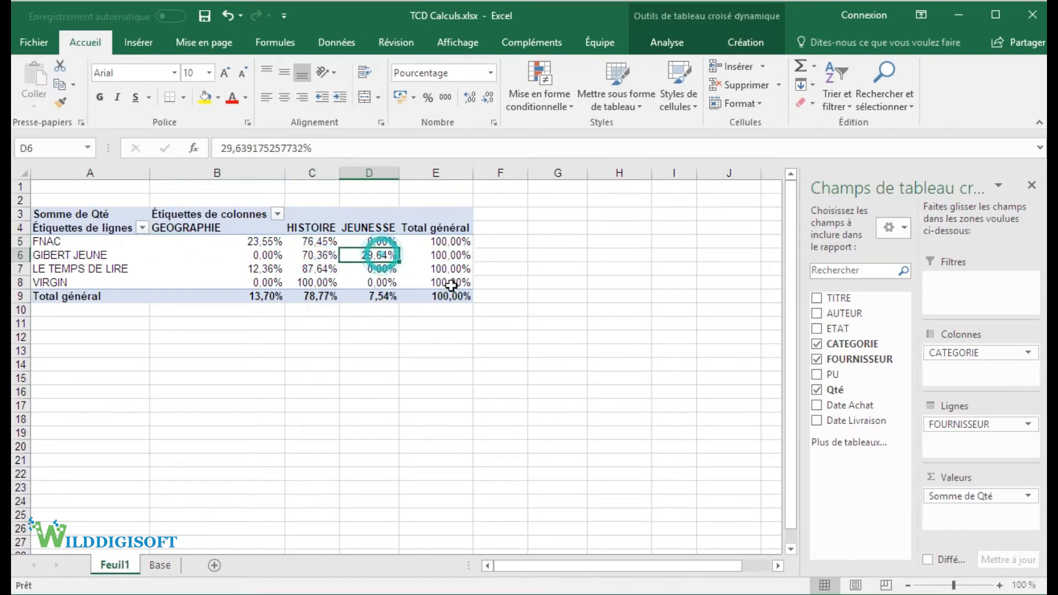
left_click(323, 270)
left_click(323, 256)
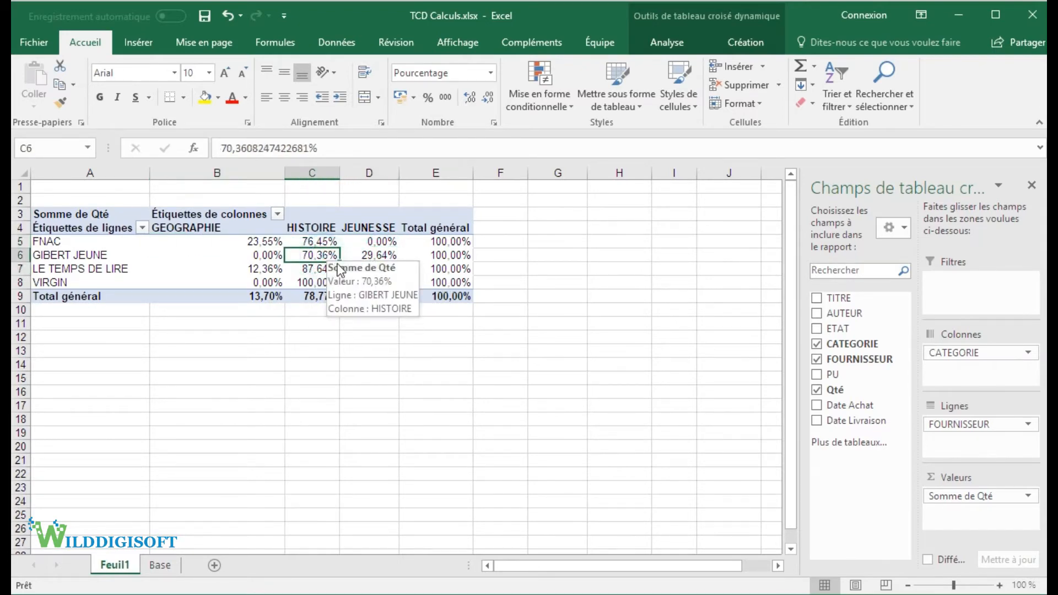
Step: Highlight the GEOGRAPHIE column in B4:B9 and show the Qté values as % du total de la colonne
left_click_drag(215, 227, 214, 297)
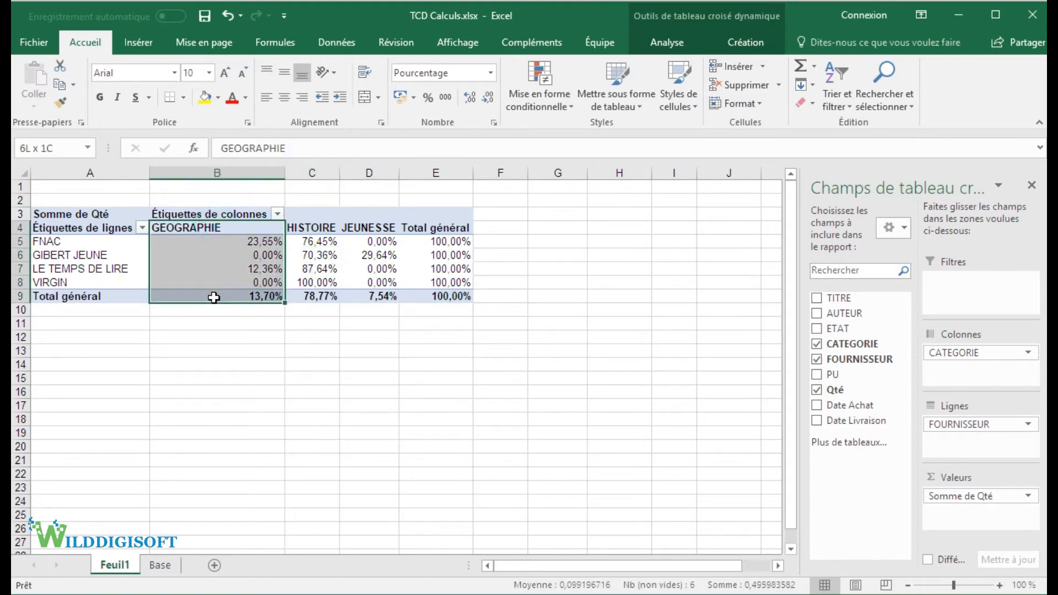
left_click(231, 256)
right_click(233, 256)
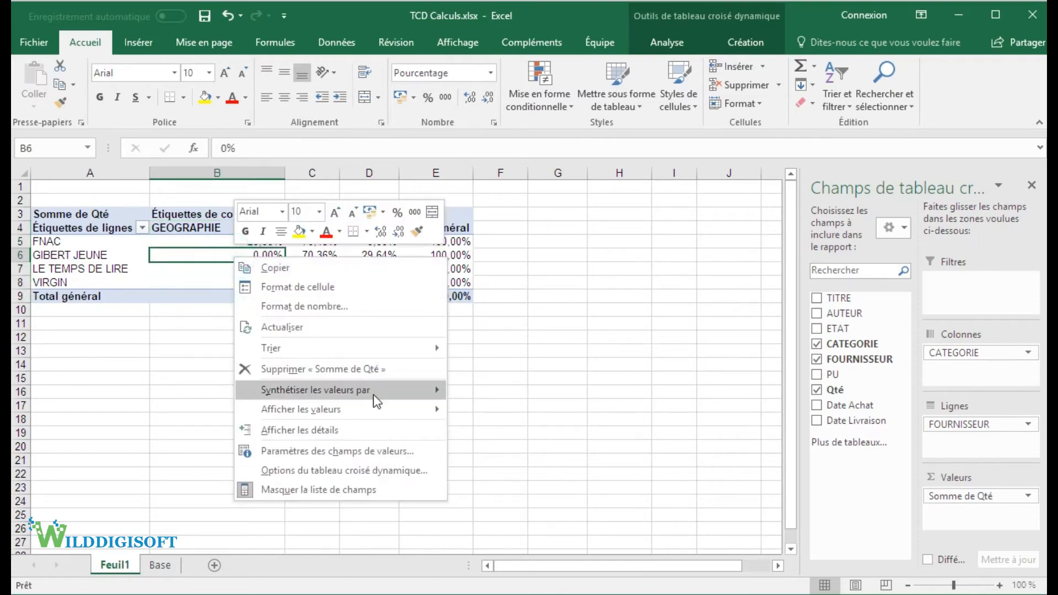
mouse_move(390, 413)
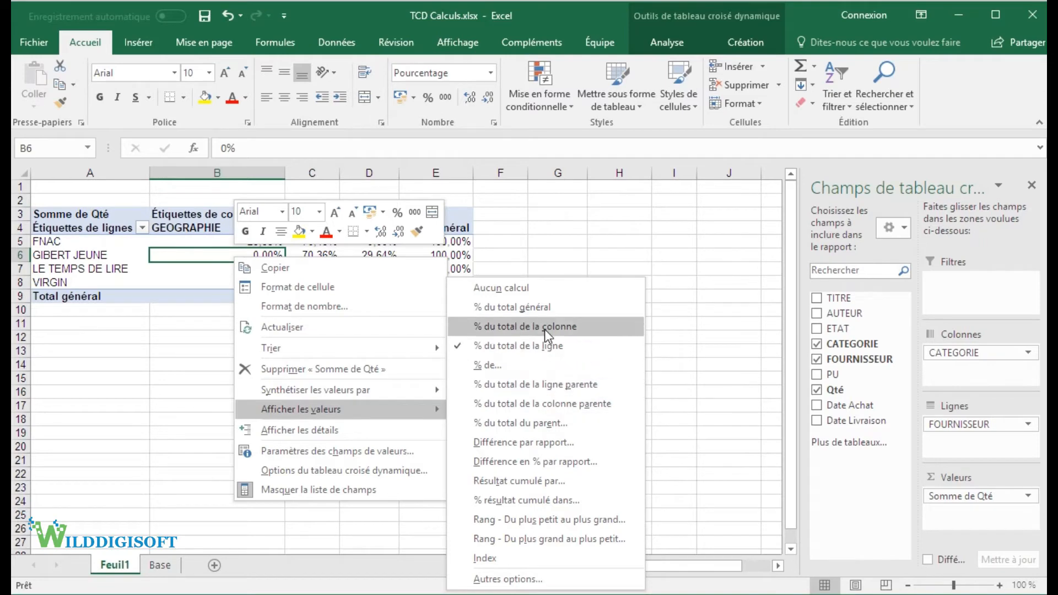
left_click(512, 329)
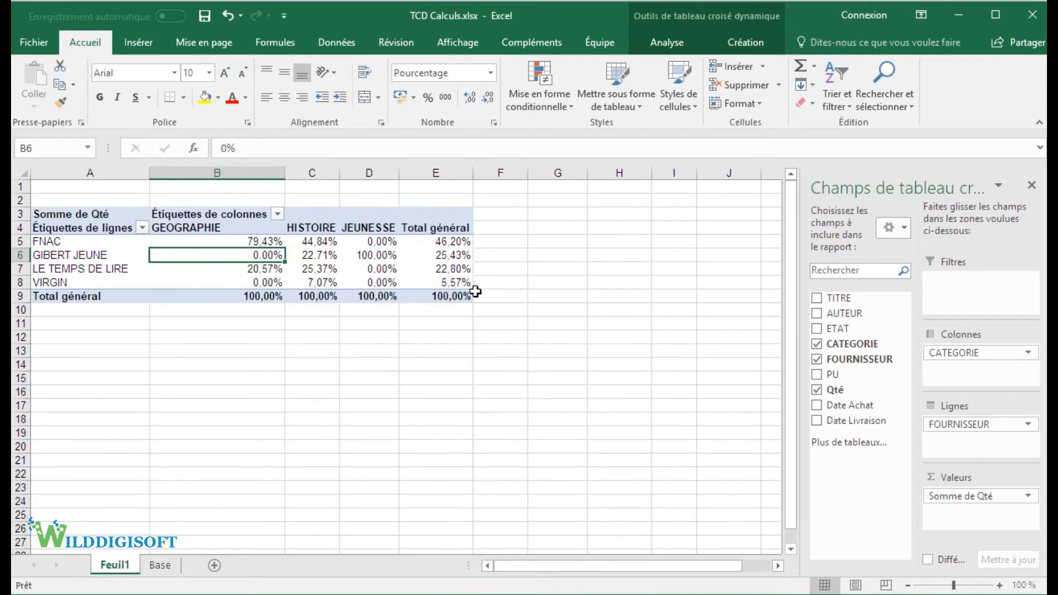
Step: Examine GIBERT JEUNE's JEUNESSE share in D6, its full row, and its GEOGRAPHIE share in B6
left_click(373, 257)
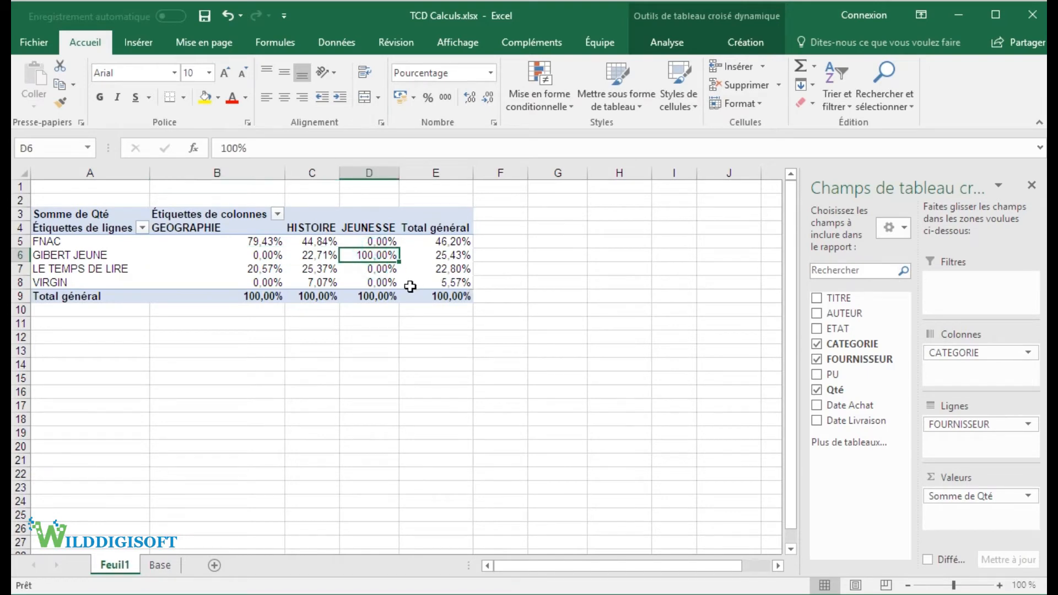
left_click(53, 251)
left_click(53, 251)
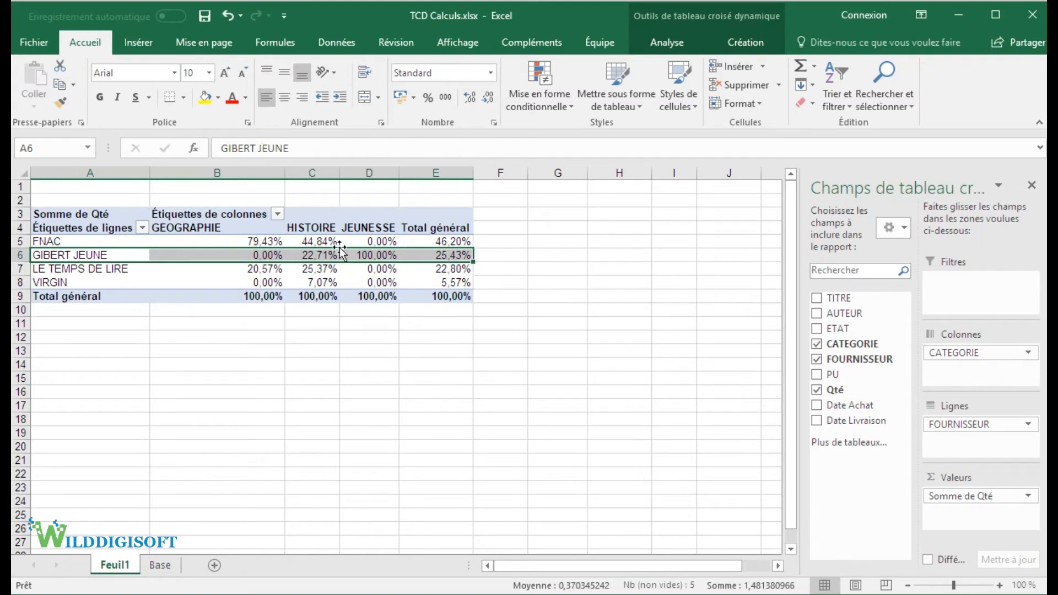
left_click(252, 259)
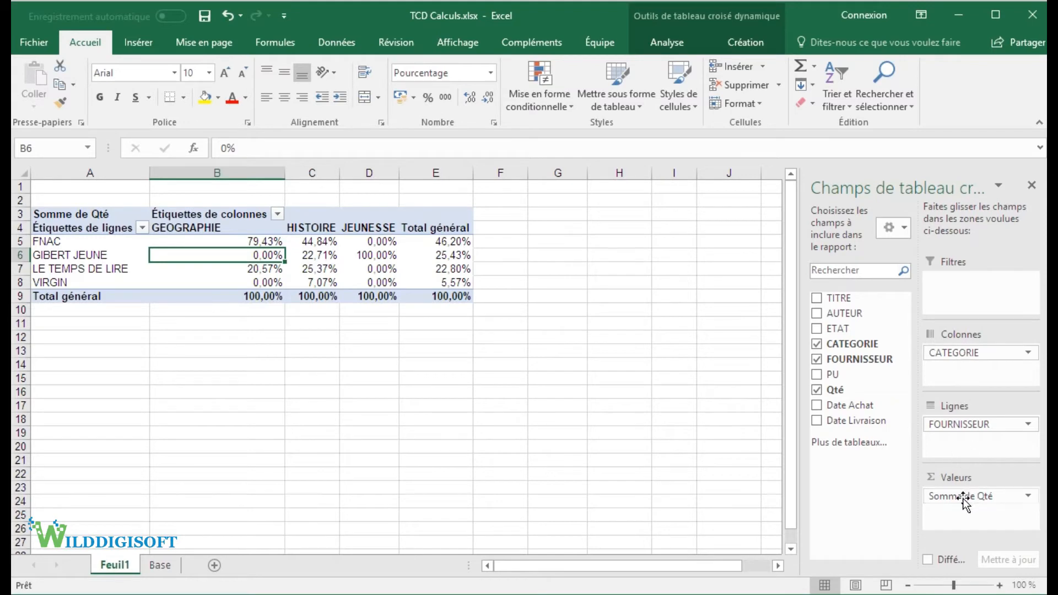
Step: Clear Qté and CATEGORIE from the pivot table, and rebuild it with ETAT under FOURNISSEUR in the rows and Qté as values
left_click_drag(969, 496, 876, 544)
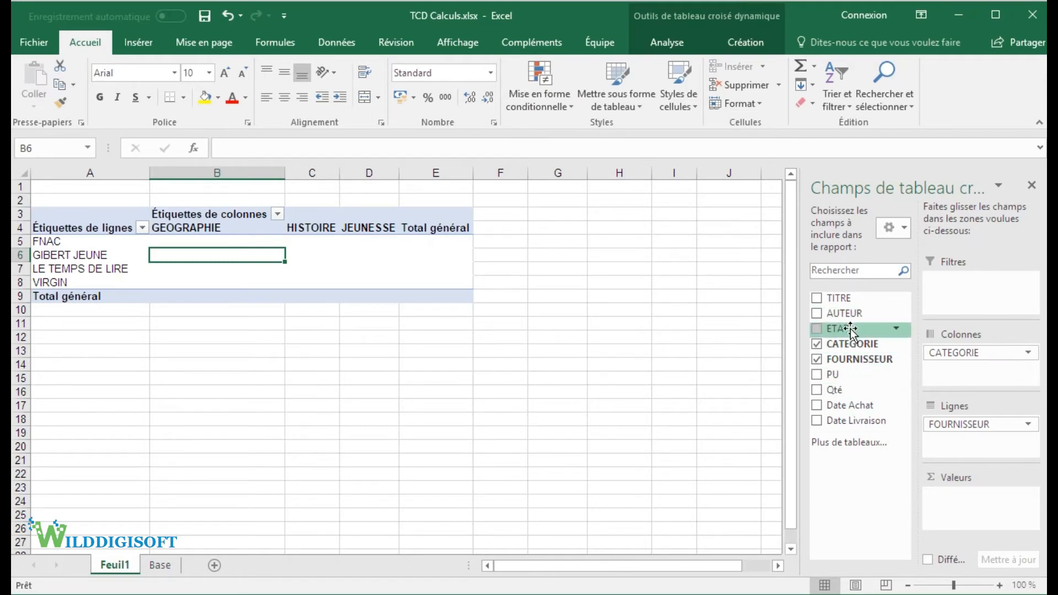
left_click_drag(961, 361, 885, 470)
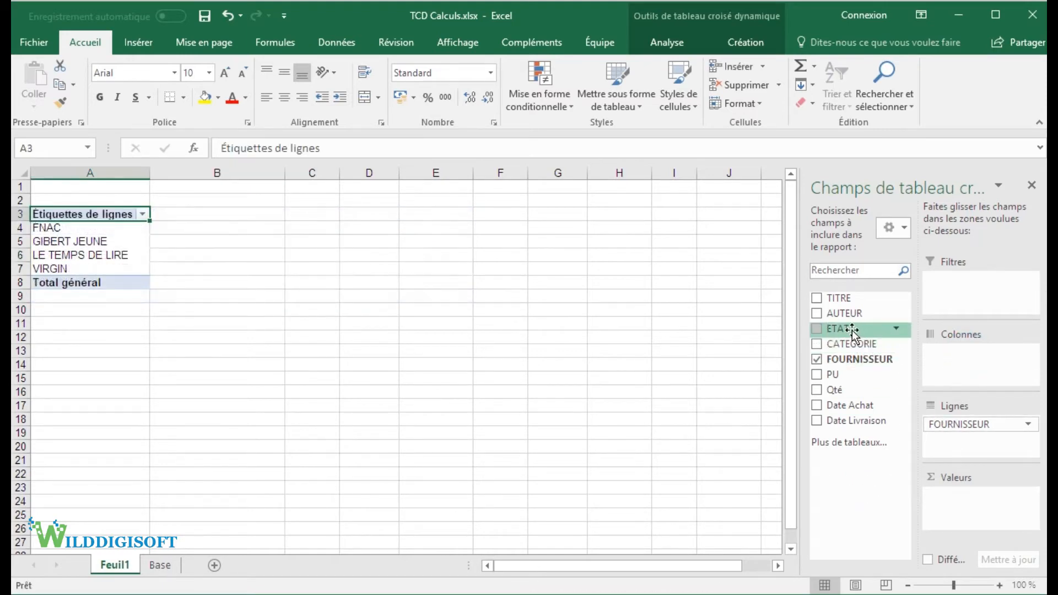
left_click_drag(838, 328, 982, 446)
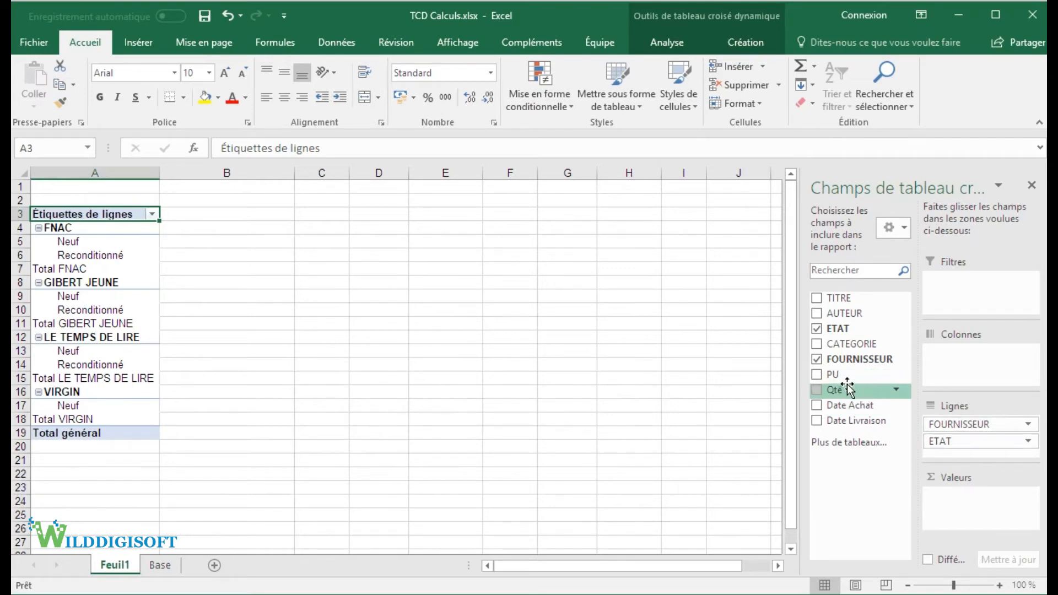
left_click_drag(849, 390, 957, 499)
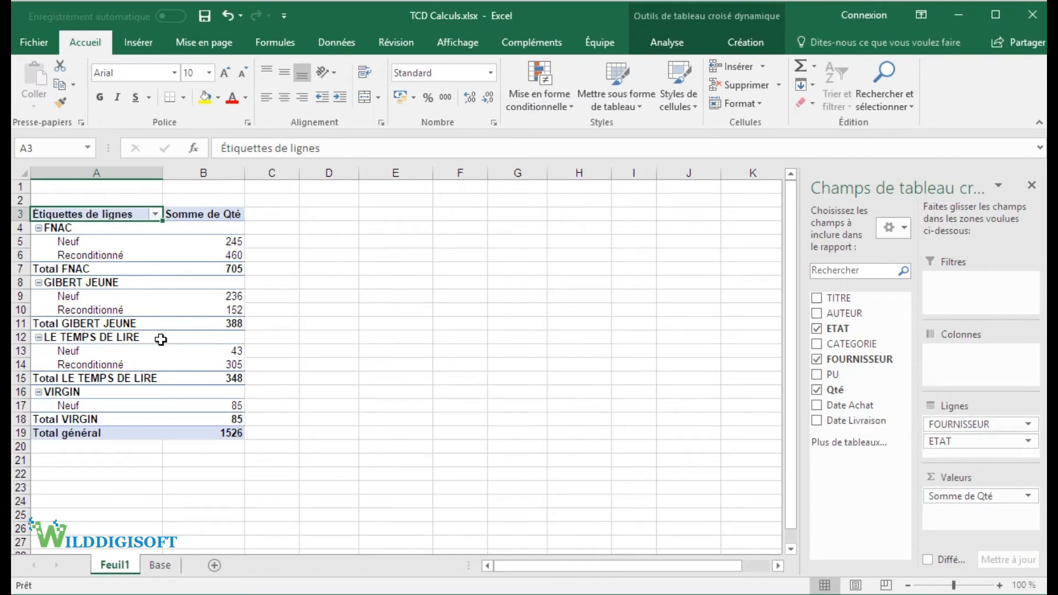
Step: Examine LE TEMPS DE LIRE's Neuf and Reconditionné quantities in B13:B14 and FNAC's state labels in A5:A6
left_click(231, 350)
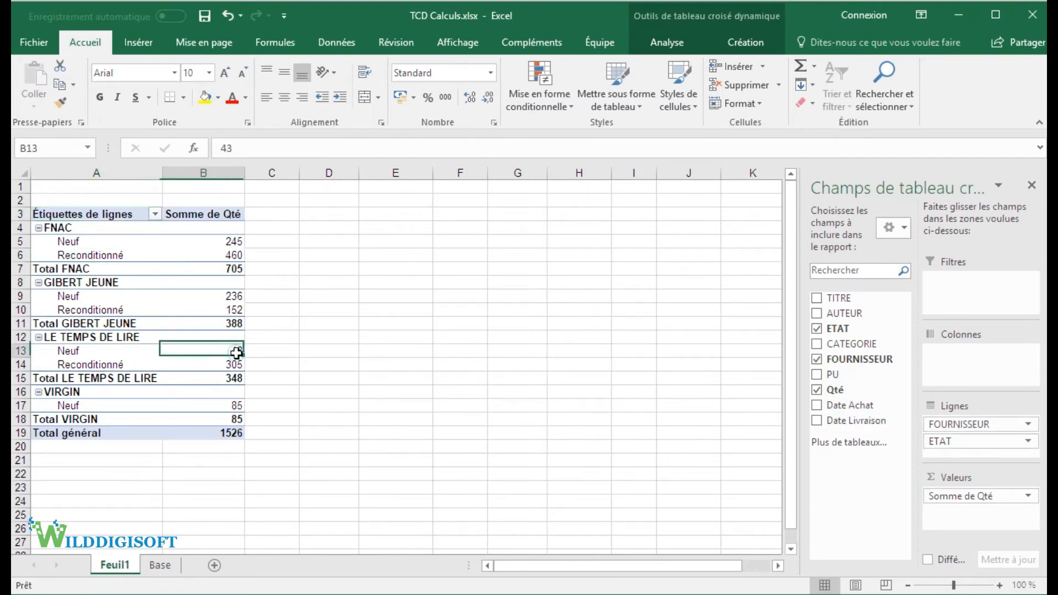
left_click(209, 366)
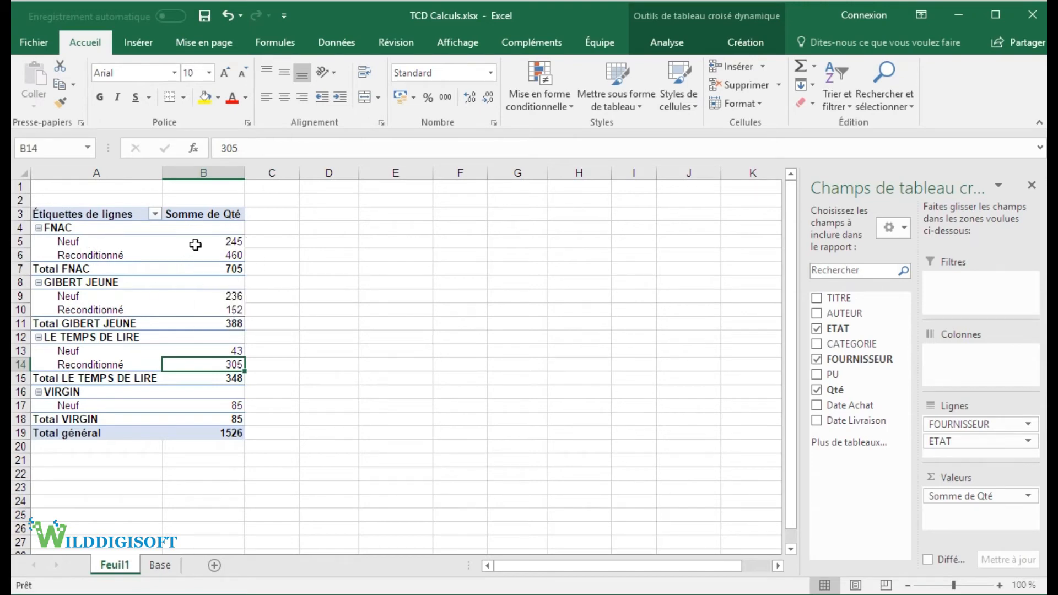
left_click(88, 242)
left_click(90, 255)
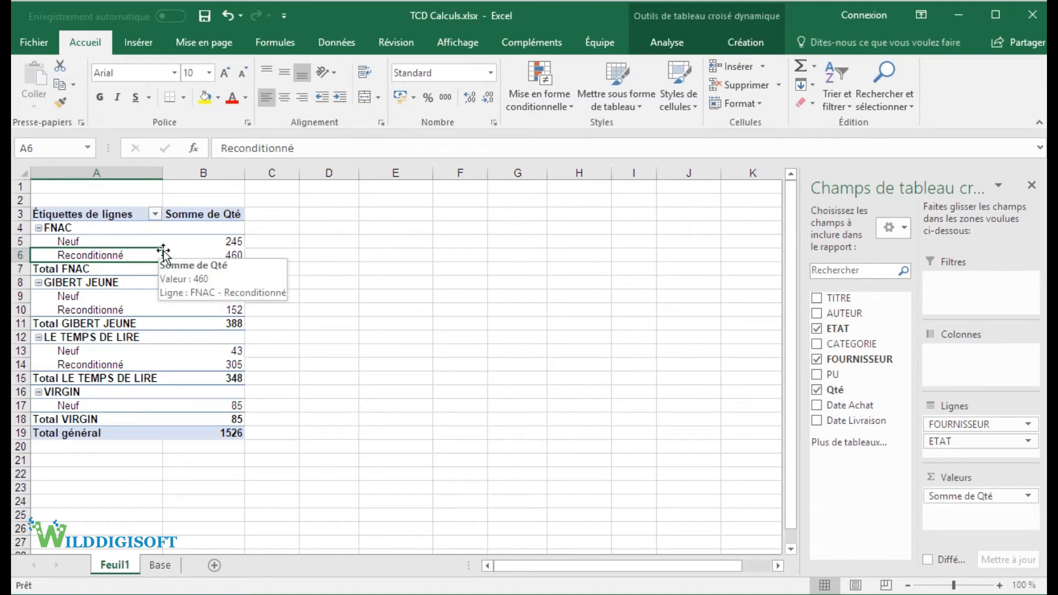
Step: Remove Qté from the values and ETAT from the rows, and point out cells B4:B8 beside the suppliers
left_click_drag(1000, 499, 848, 480)
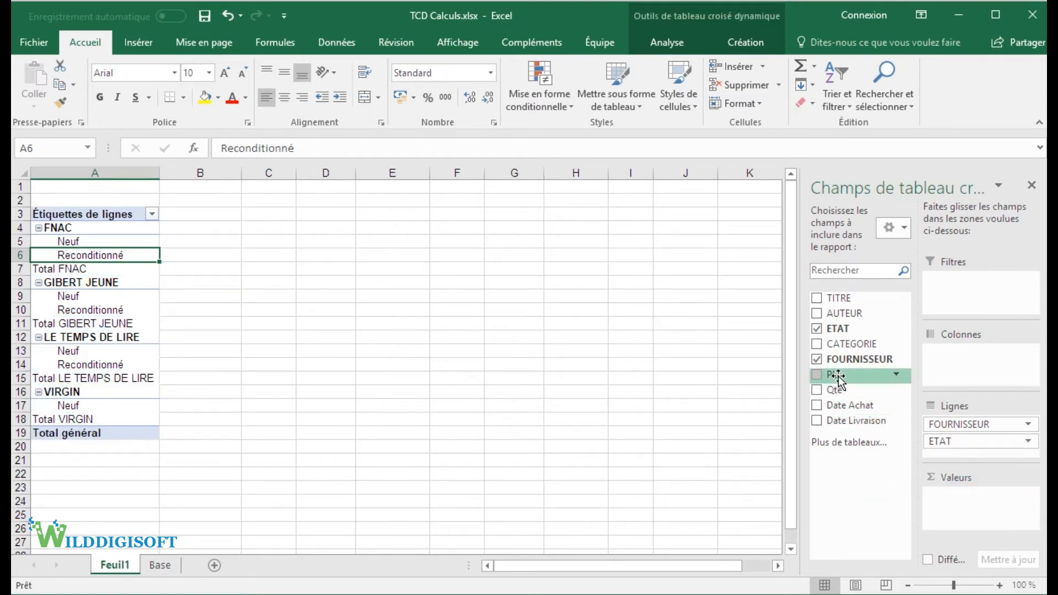
left_click_drag(966, 441, 864, 444)
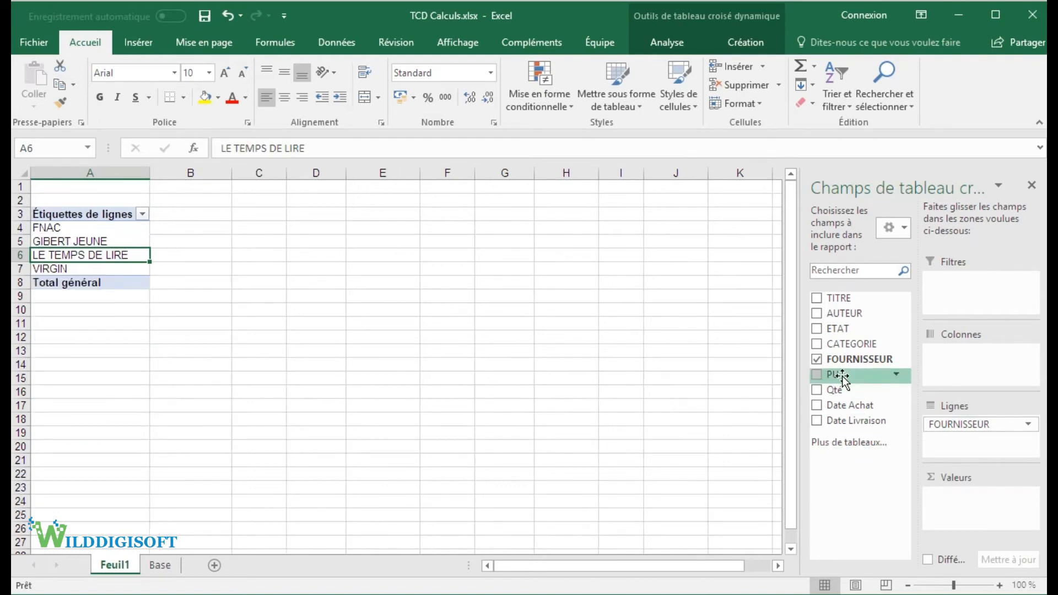
left_click_drag(173, 226, 174, 276)
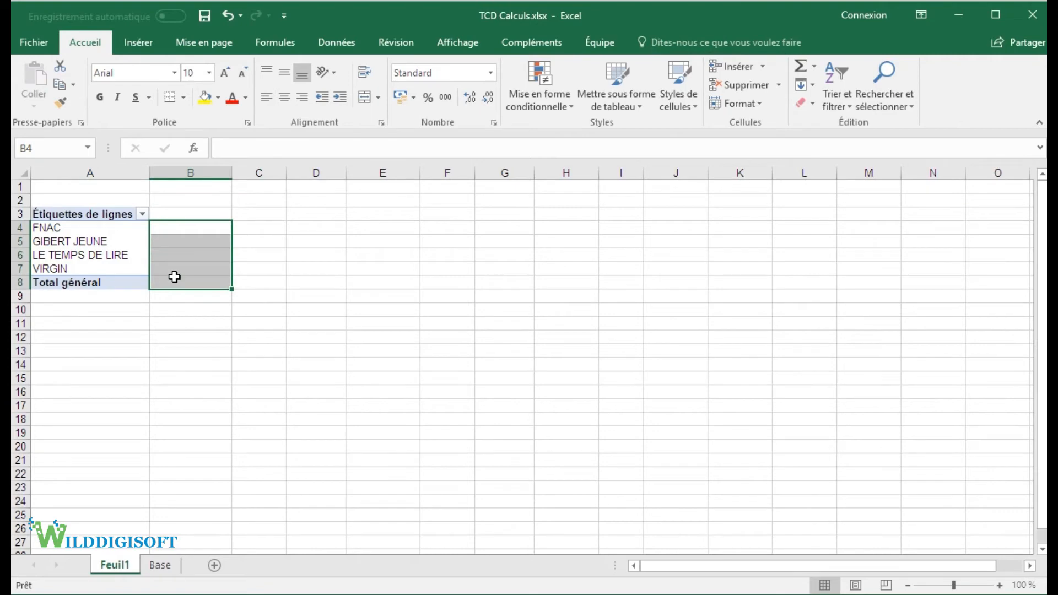
Step: Start a new calculated field in the pivot table and name it Montant GI
left_click(134, 255)
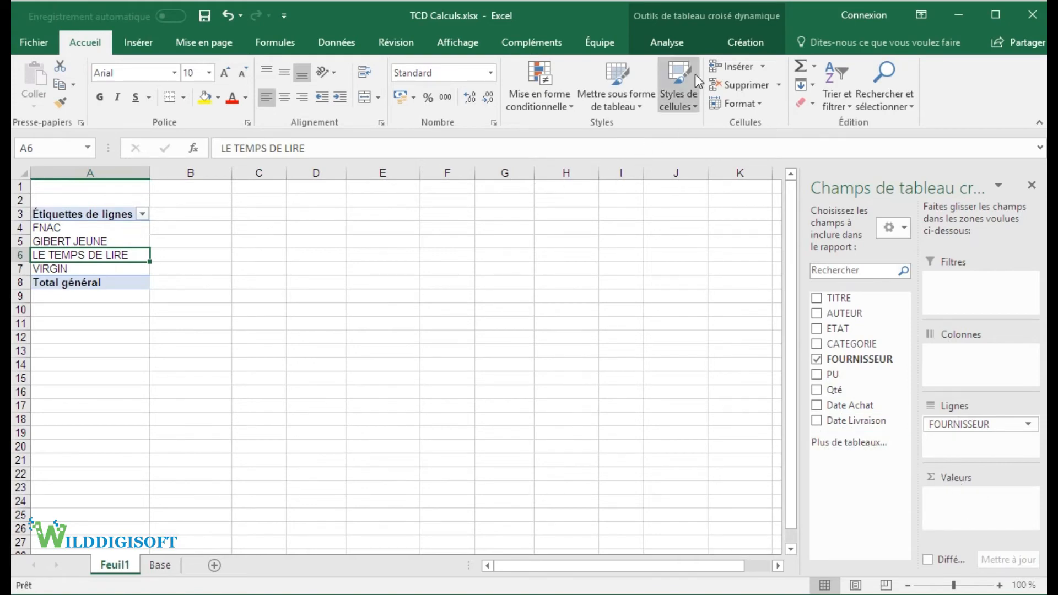
left_click(667, 41)
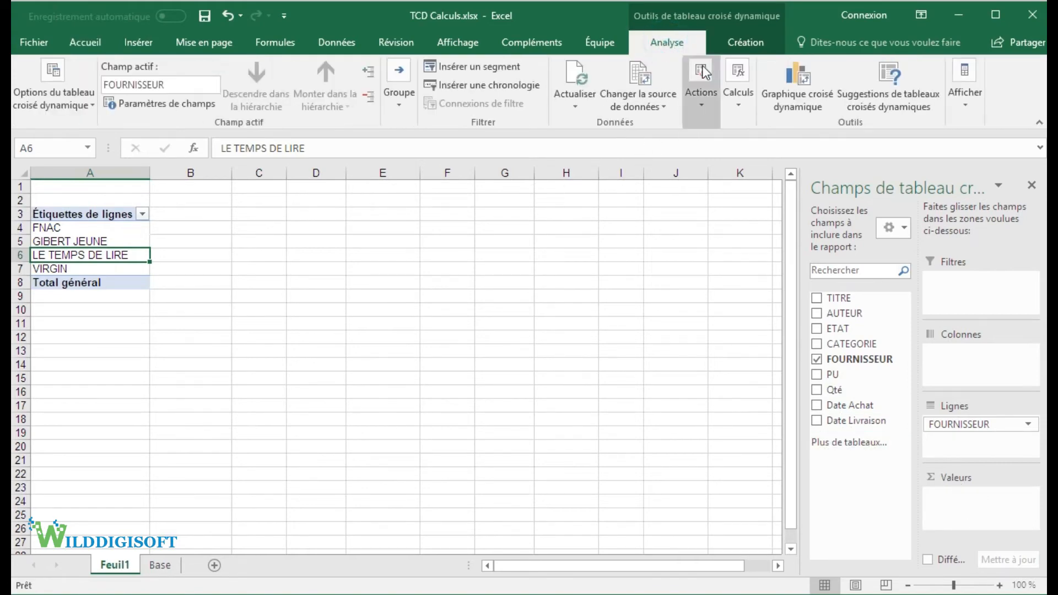
left_click(744, 99)
left_click(760, 174)
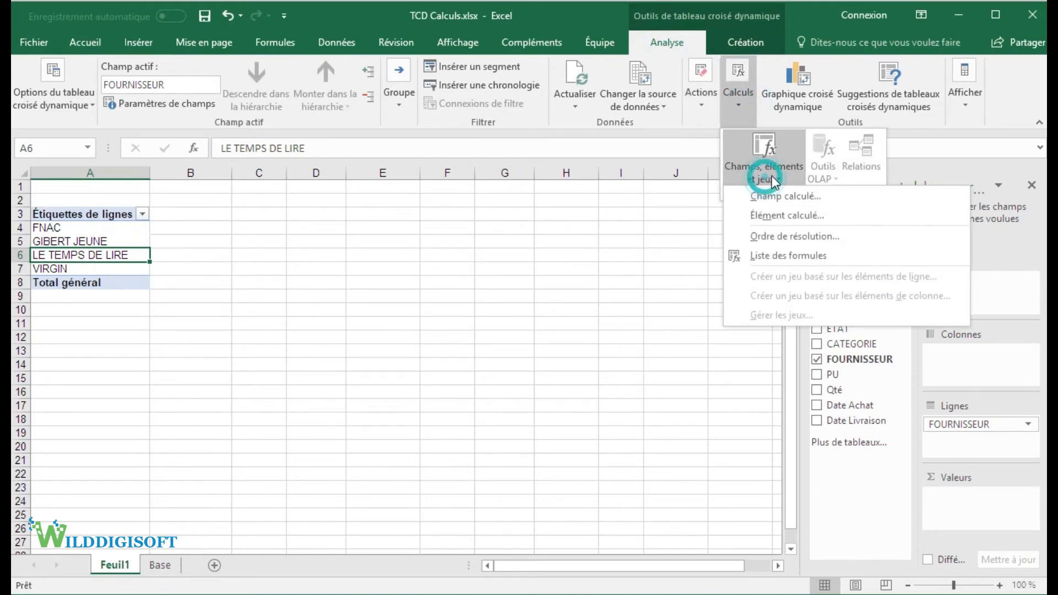
left_click(789, 198)
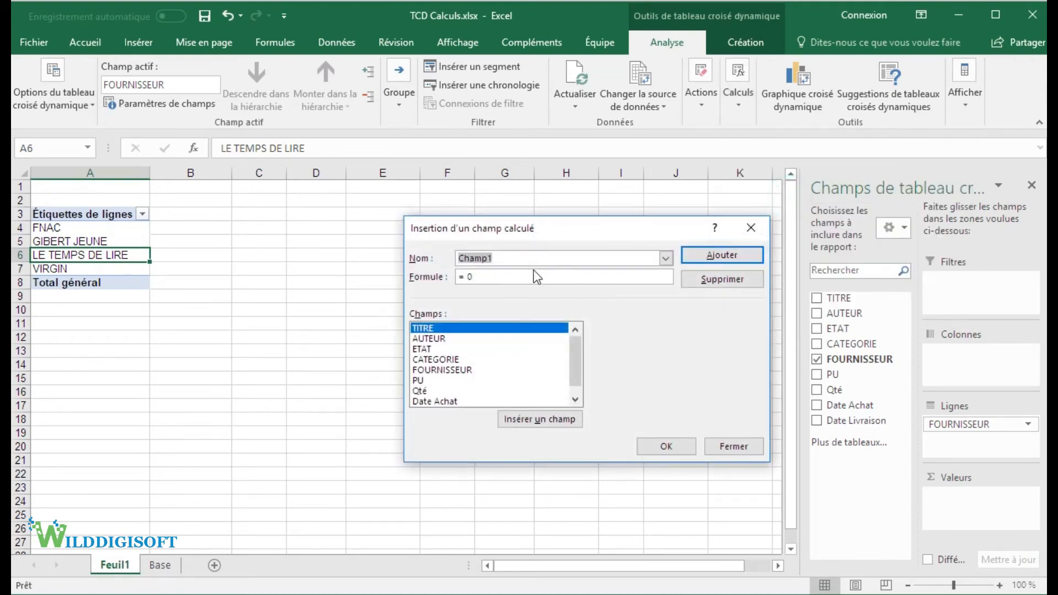
type("Montant Gl")
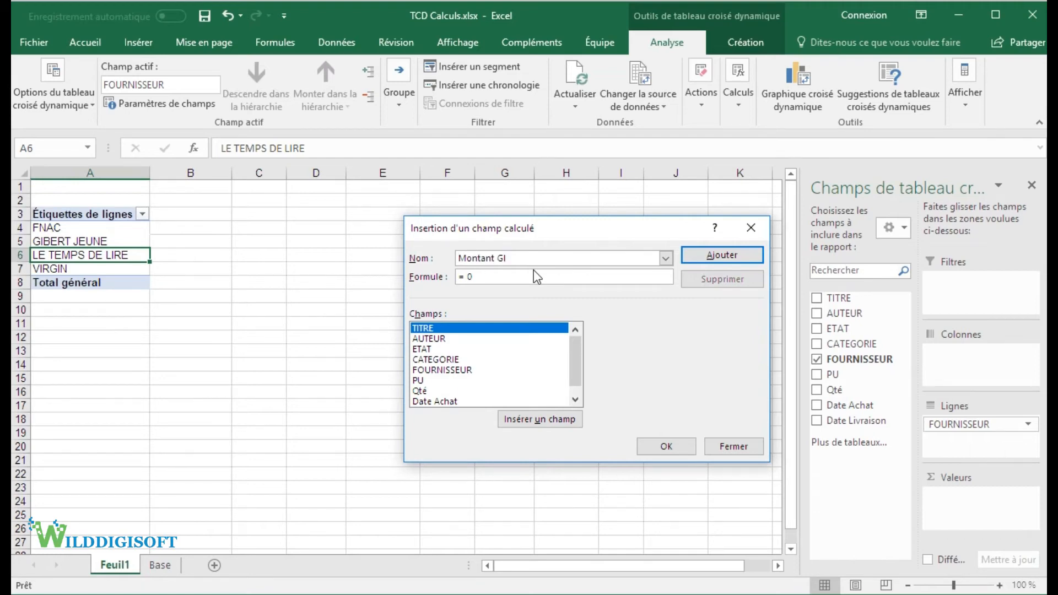
Step: Set the Montant GI field's formula to =Qté*PU and insert the calculated field into the pivot table
left_click_drag(515, 276, 456, 276)
scroll(573, 356, "down", 1)
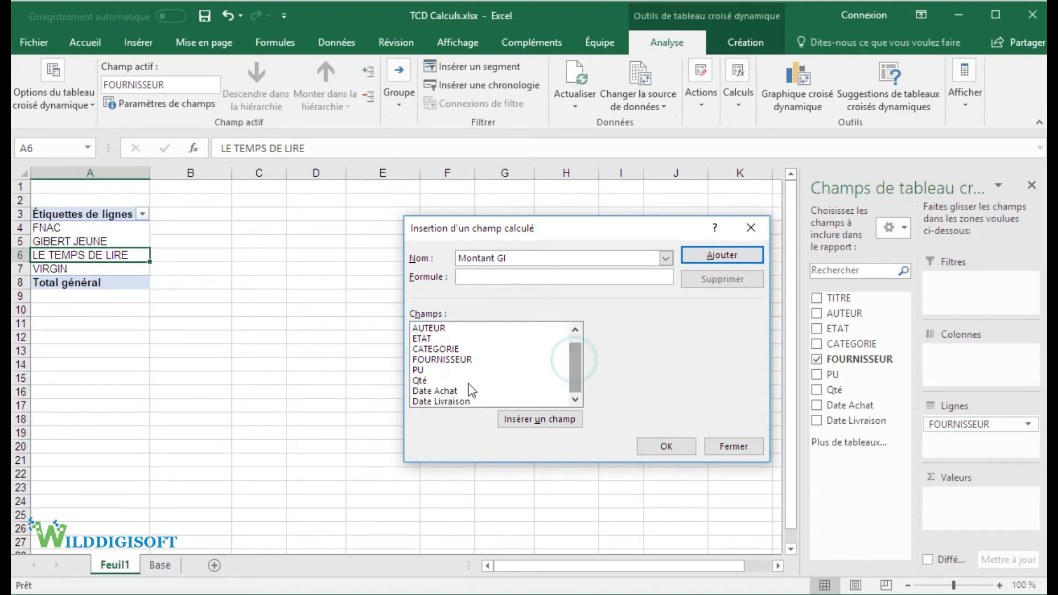
left_click(422, 370)
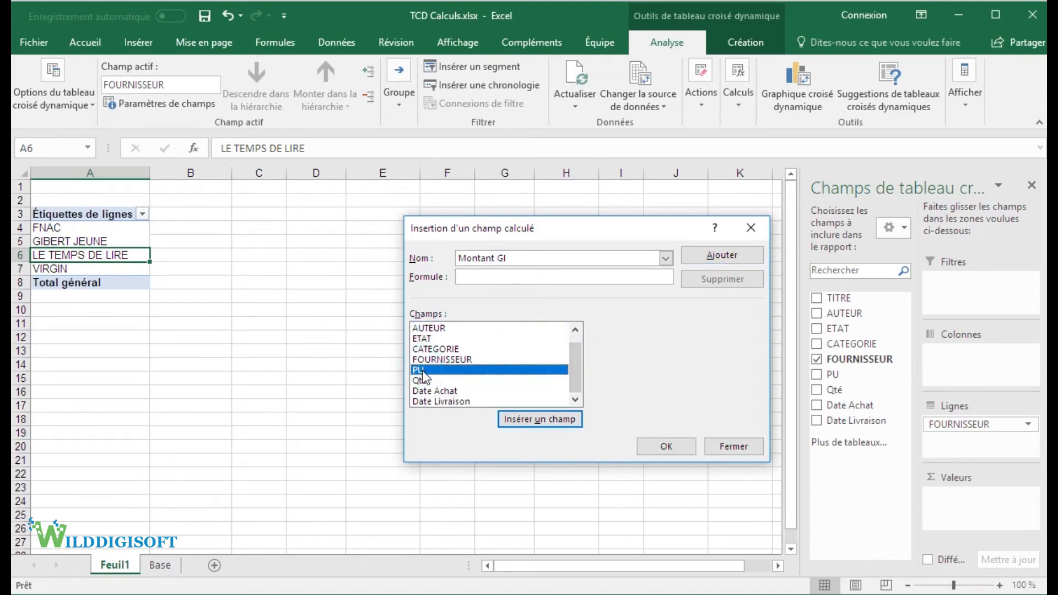
left_click(423, 380)
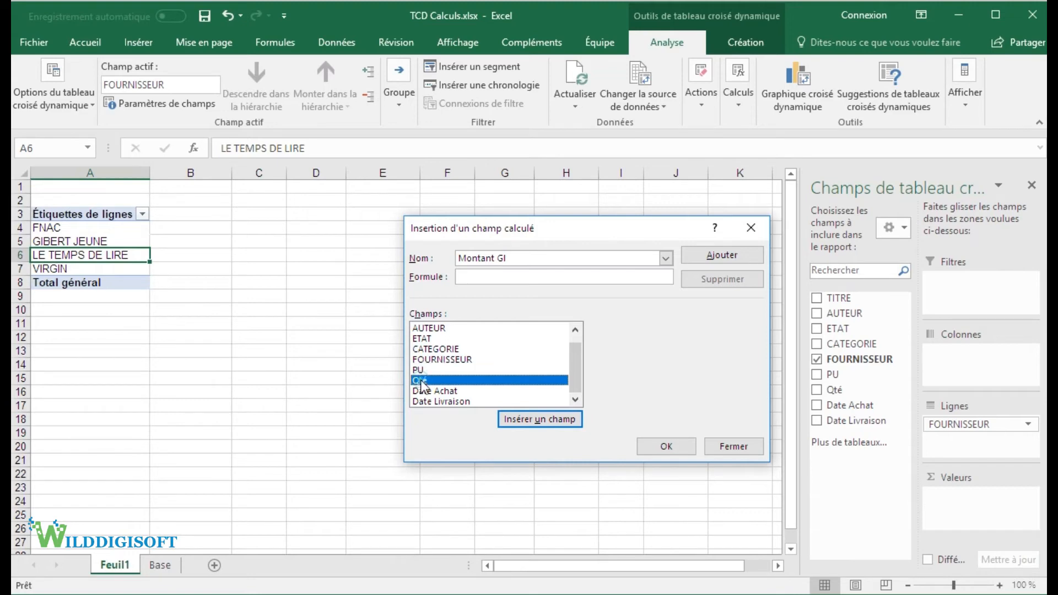
left_click(541, 419)
type("*")
left_click(425, 370)
left_click(548, 422)
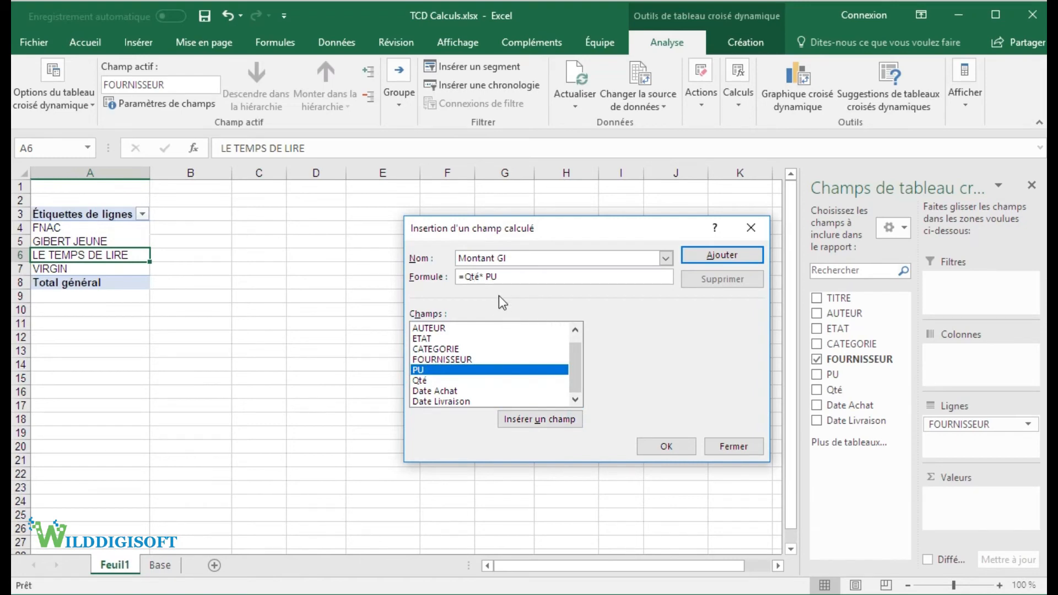
left_click(664, 445)
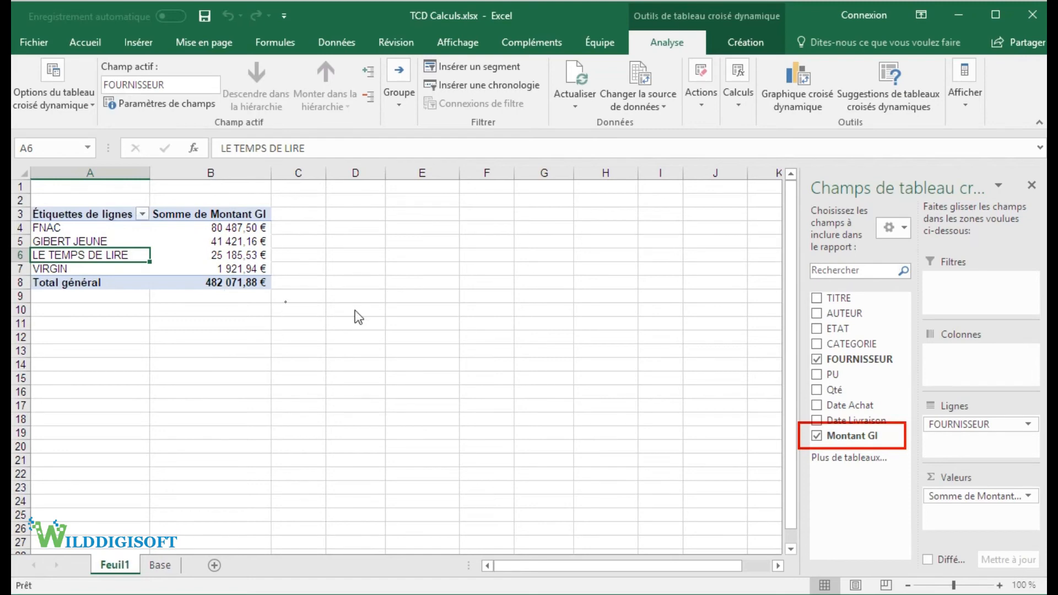
Step: Add ETAT beneath FOURNISSEUR in the pivot table rows
left_click(817, 436)
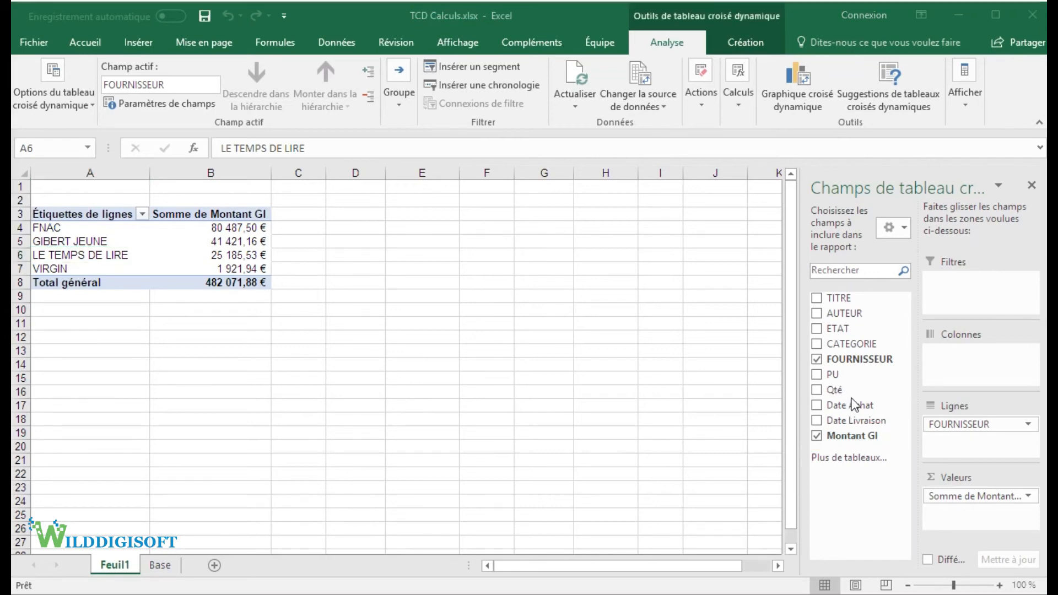
left_click_drag(838, 331, 987, 444)
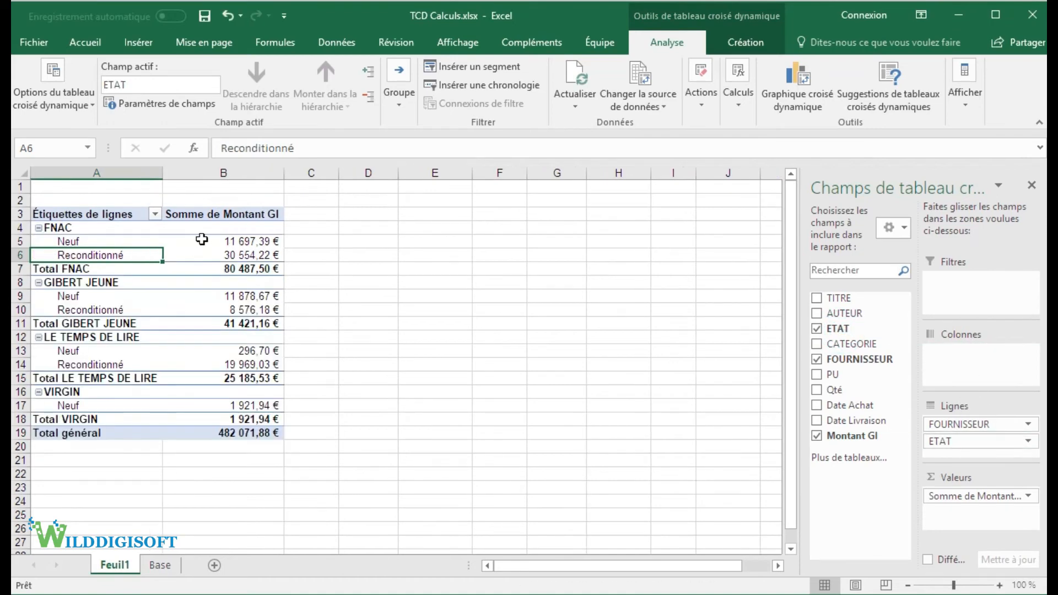
Step: Examine the Neuf and Reconditionné labels and their Montant GI amounts under FNAC in rows 5 and 6
mouse_move(246, 242)
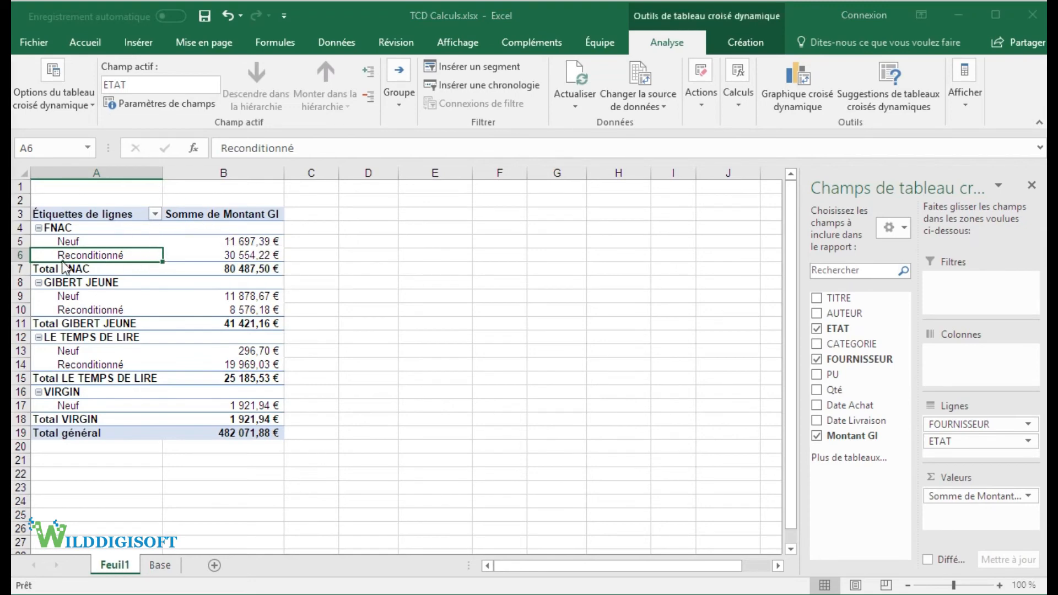
left_click_drag(56, 243, 89, 256)
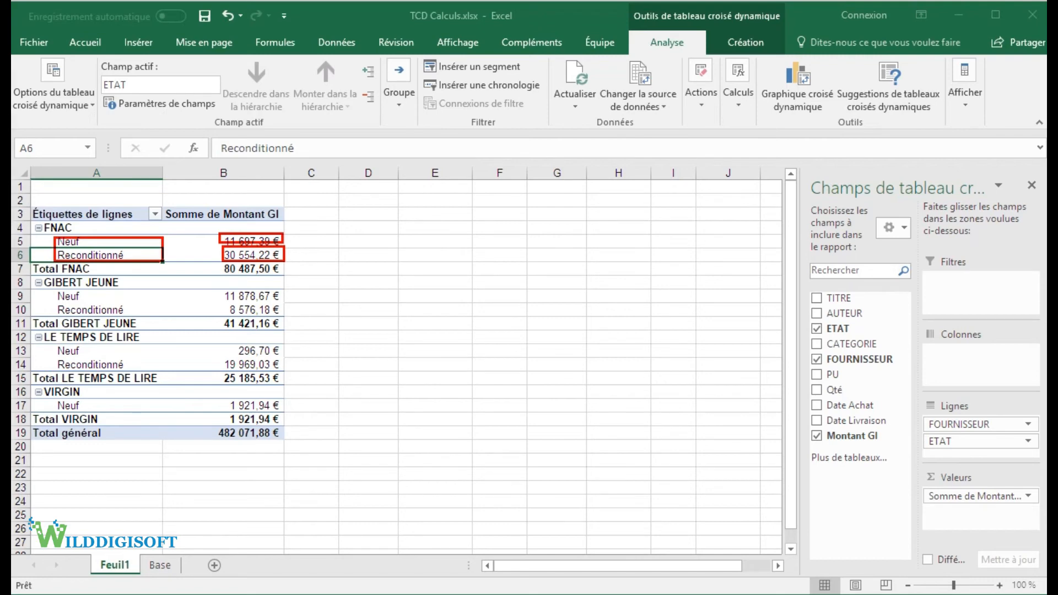
left_click(79, 244)
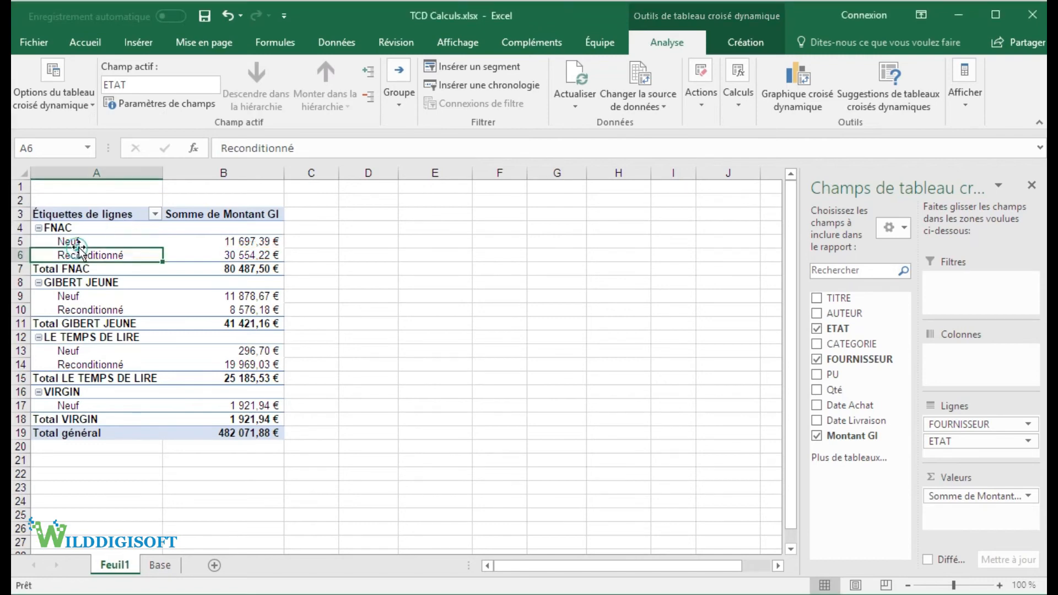
left_click(81, 254)
left_click(85, 241)
left_click(94, 254)
left_click(208, 254)
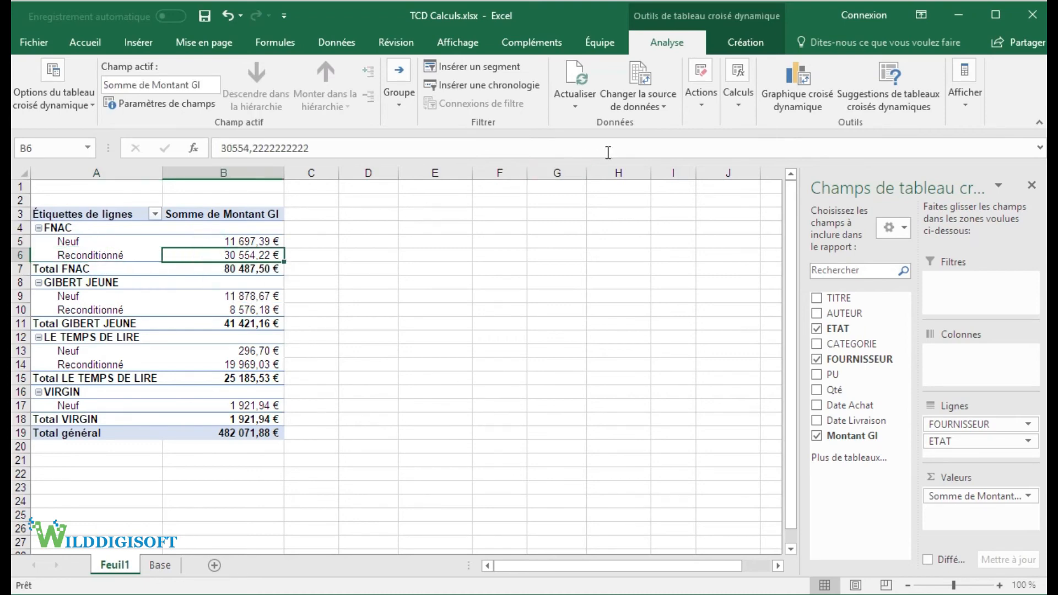
left_click(754, 100)
left_click(769, 171)
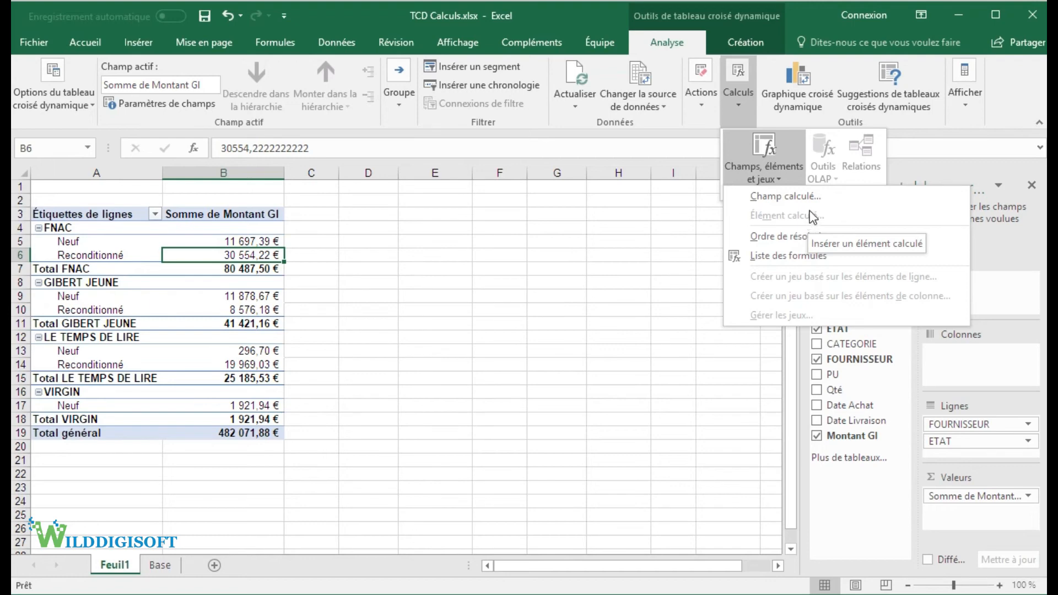
left_click(102, 255)
Step: Start a calculated item in the ETAT field from FNAC's Reconditionné label and name it Ecart Et
left_click(105, 249)
left_click(108, 254)
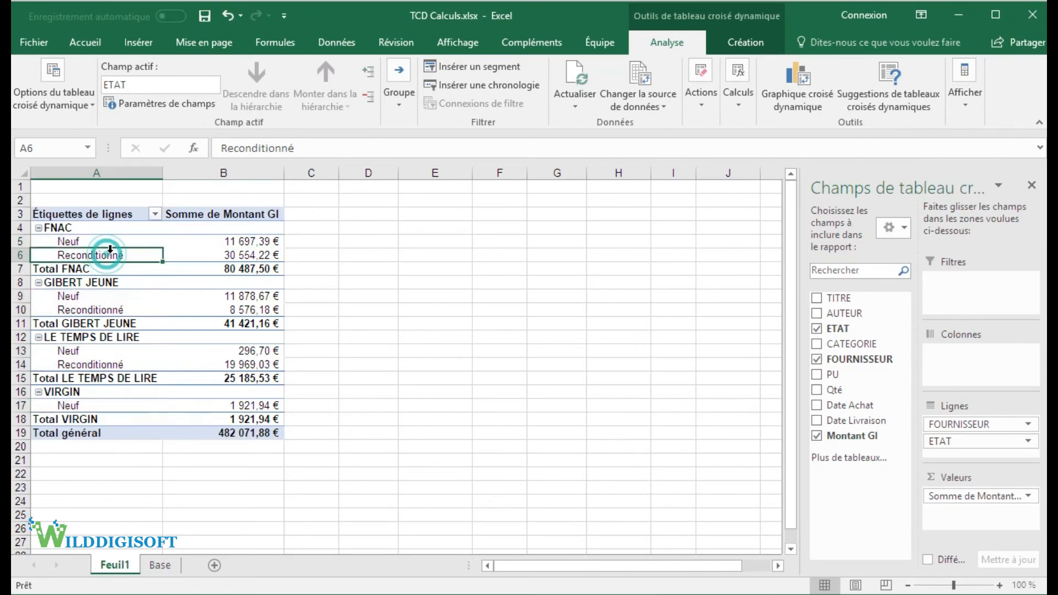
left_click(739, 95)
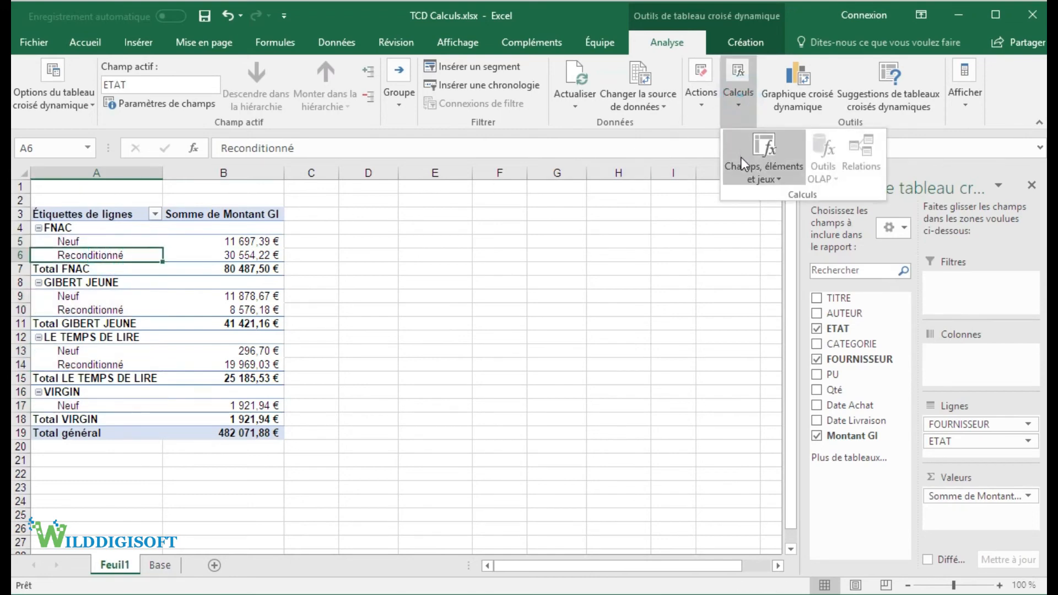
left_click(764, 159)
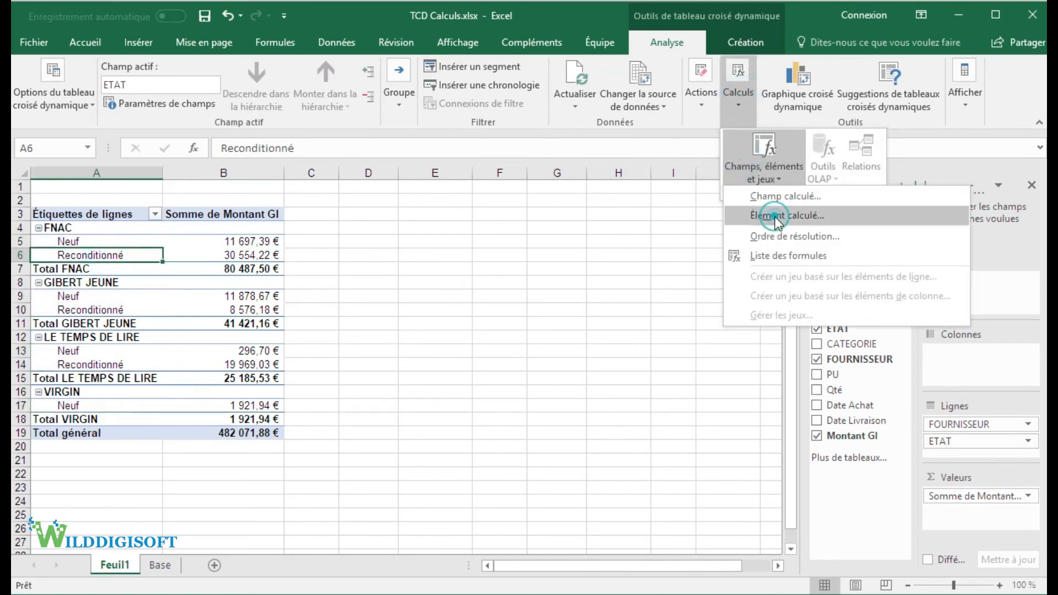
left_click(775, 217)
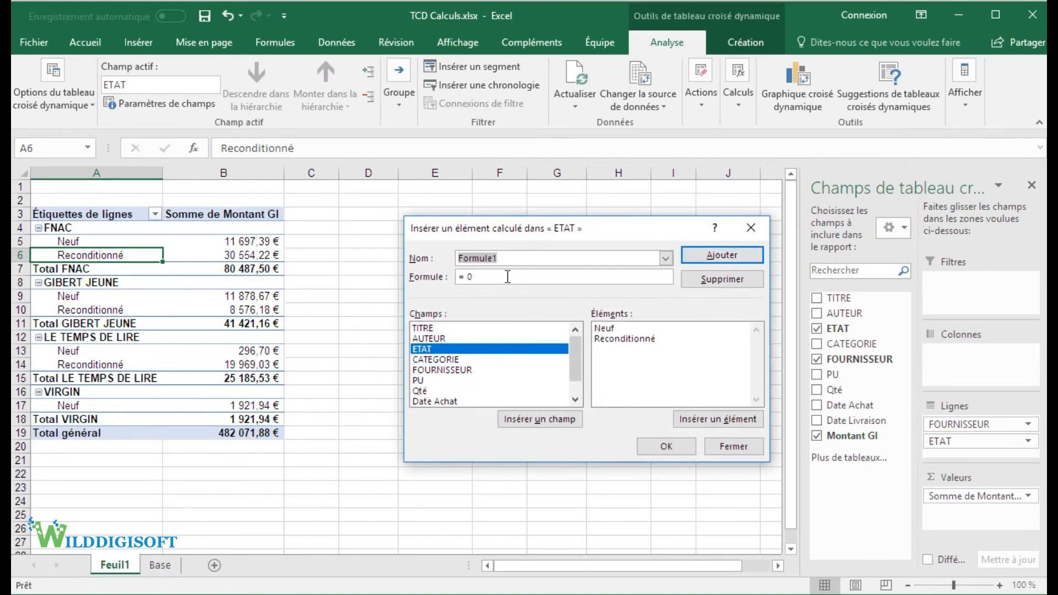
type("Ecart")
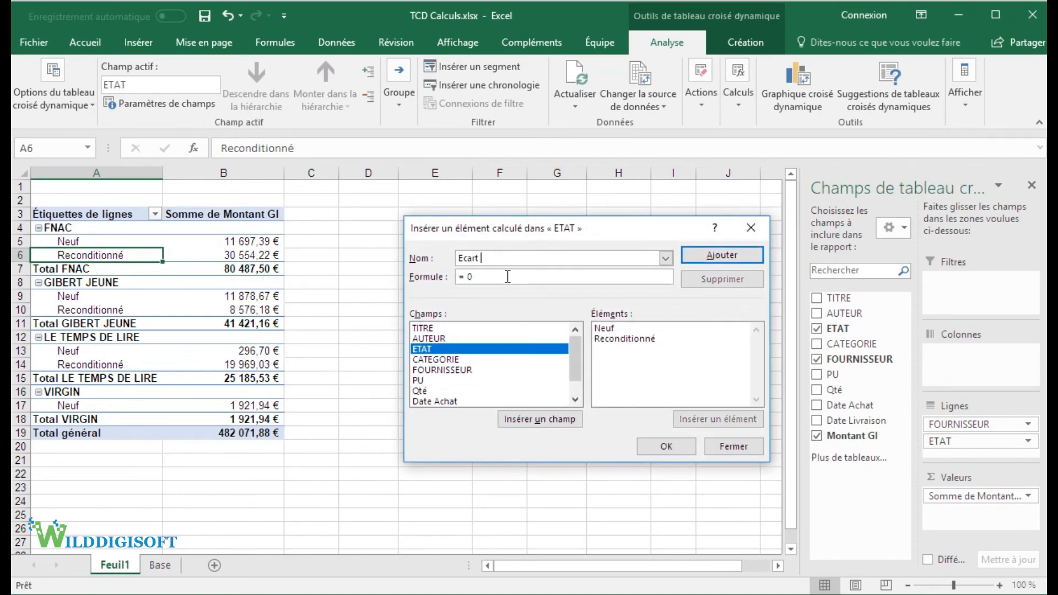
type(" Et,")
Step: Set the Ecart Et. item's formula to =Reconditionné-Neuf and insert the calculated item into ETAT
double_click(502, 277)
key("BackSpace")
left_click(438, 359)
left_click(432, 349)
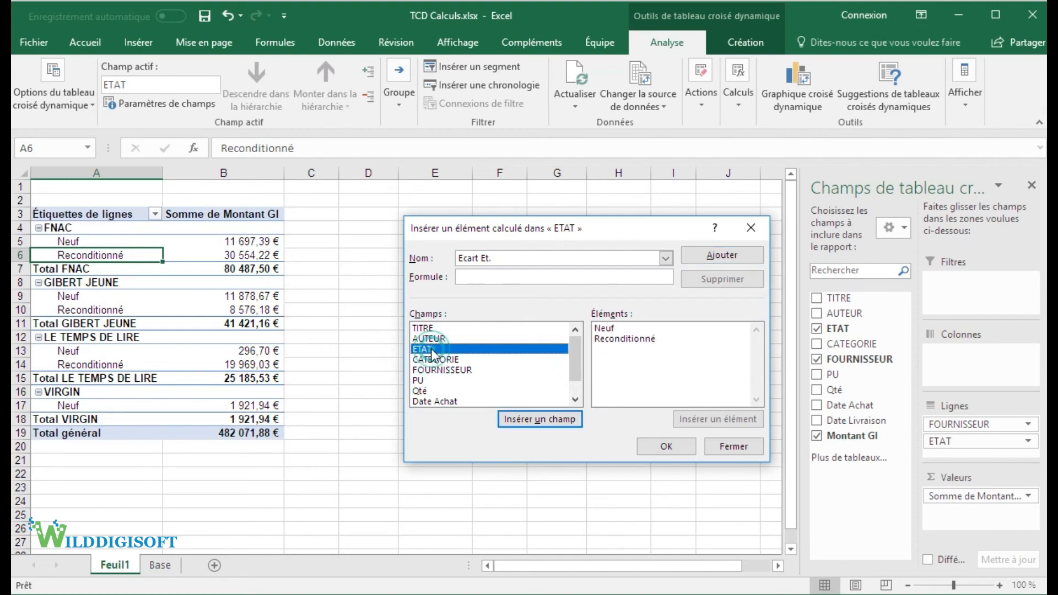
left_click(612, 339)
left_click(691, 421)
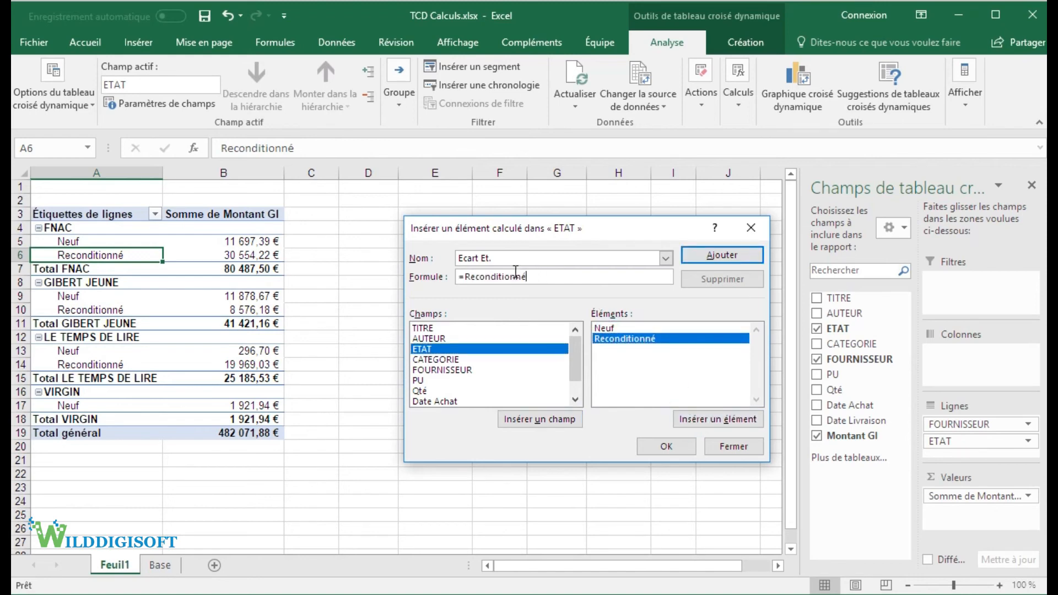
type("-")
left_click(612, 329)
left_click(695, 417)
left_click_drag(571, 276, 456, 273)
left_click(655, 444)
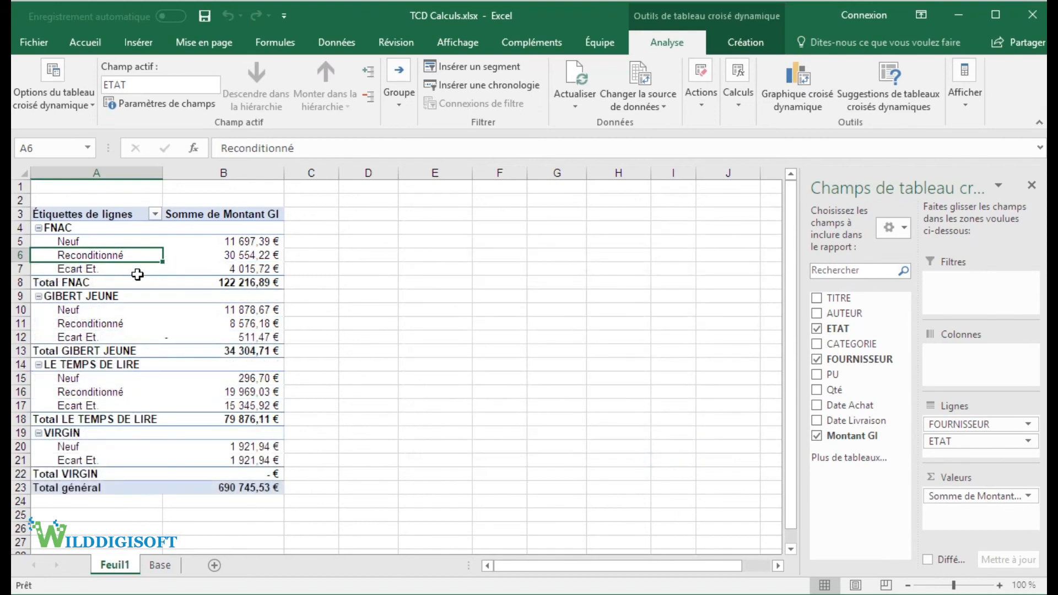
Step: Examine FNAC's Ecart Et. row and the whole Somme de Montant GI column
left_click(103, 268)
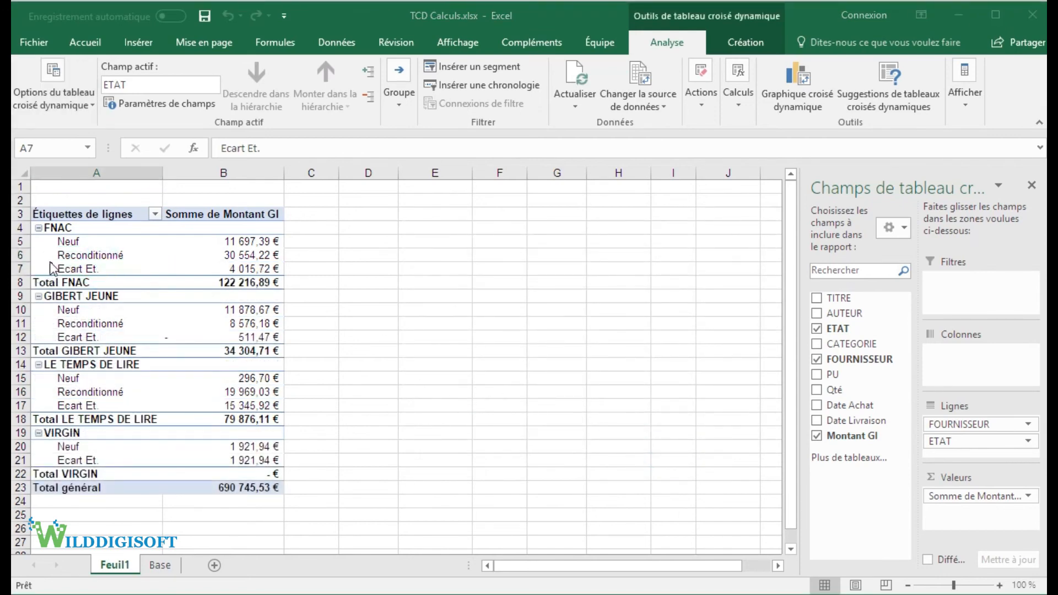
left_click_drag(30, 267, 283, 275)
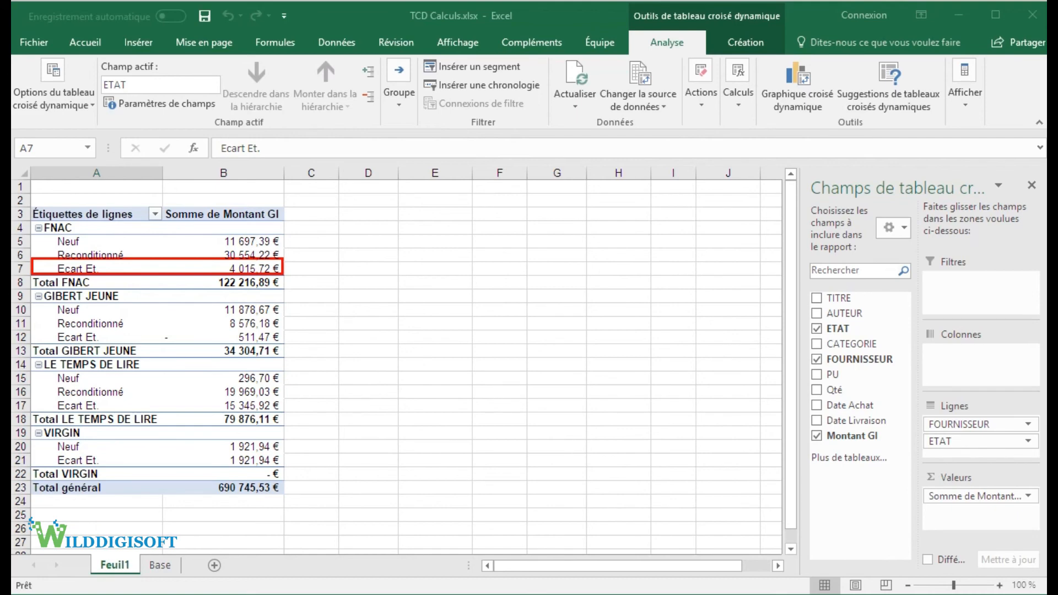
left_click_drag(166, 210, 281, 494)
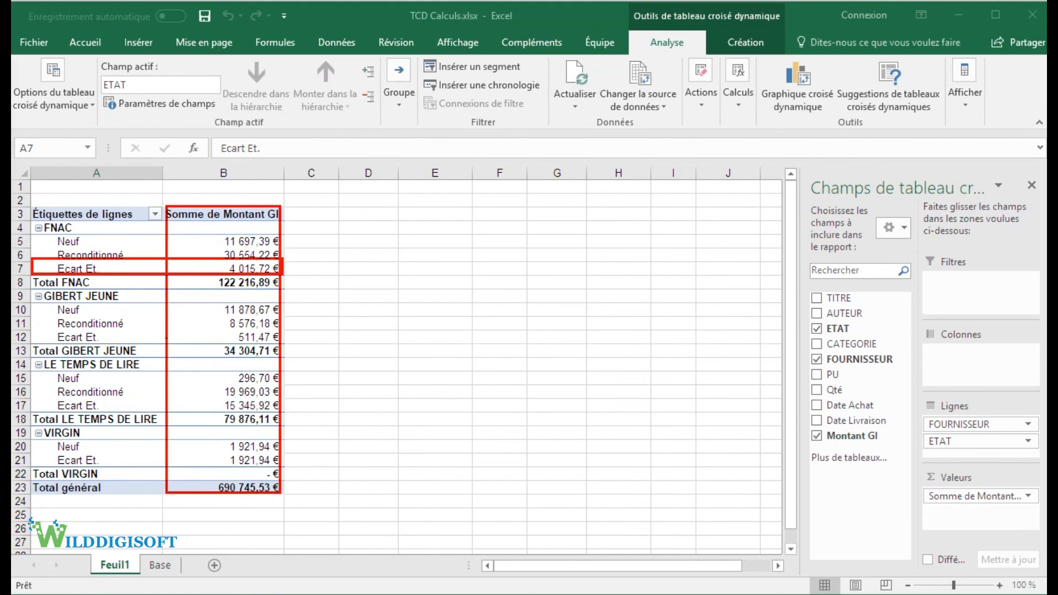
left_click(11, 49)
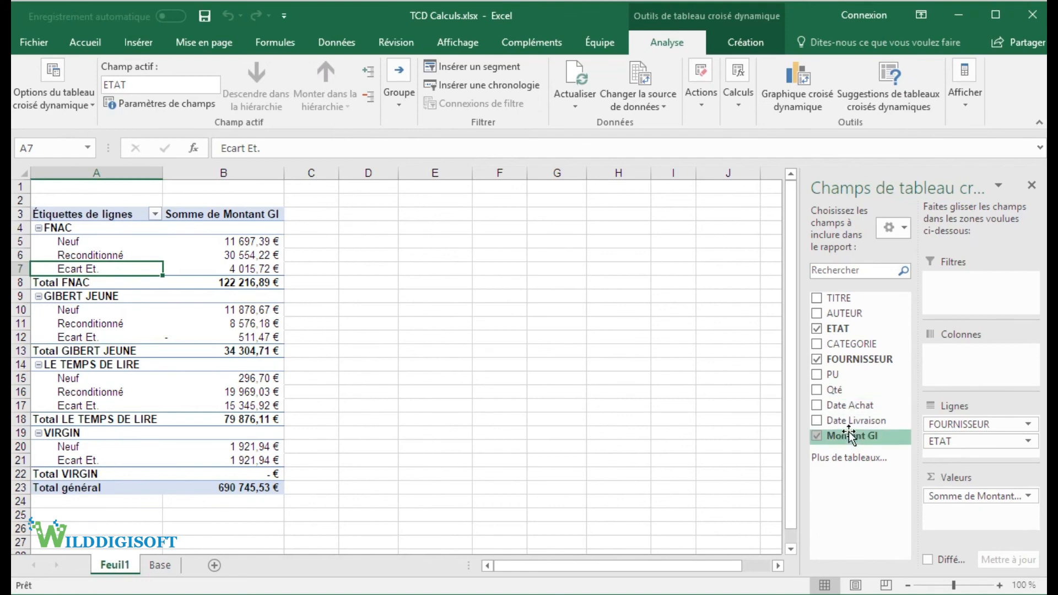
Step: Generate the list of the pivot table's calculated field and calculated item formulas
left_click(730, 95)
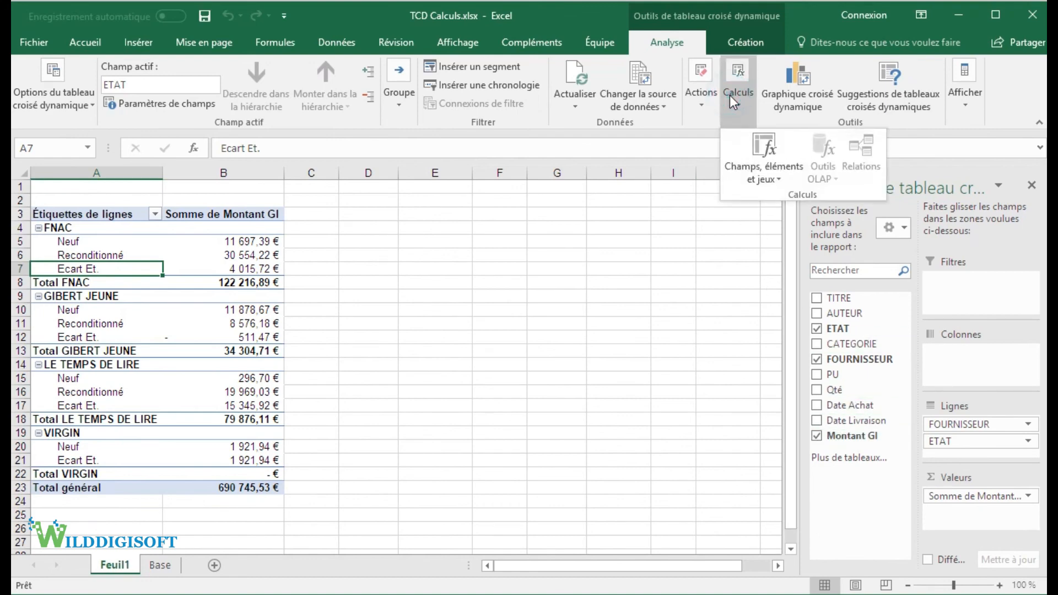
left_click(776, 176)
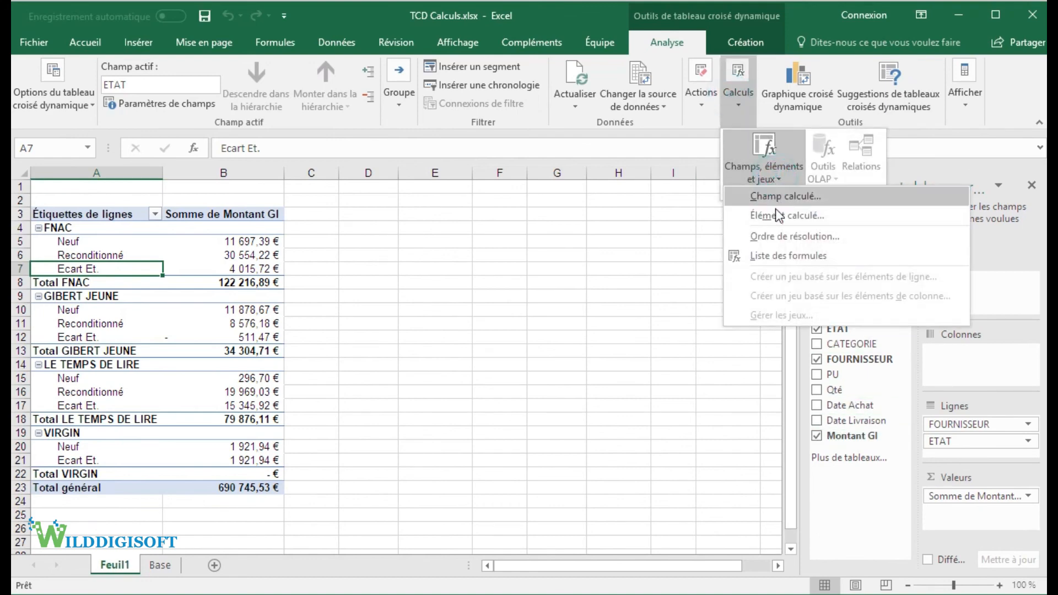
left_click(787, 255)
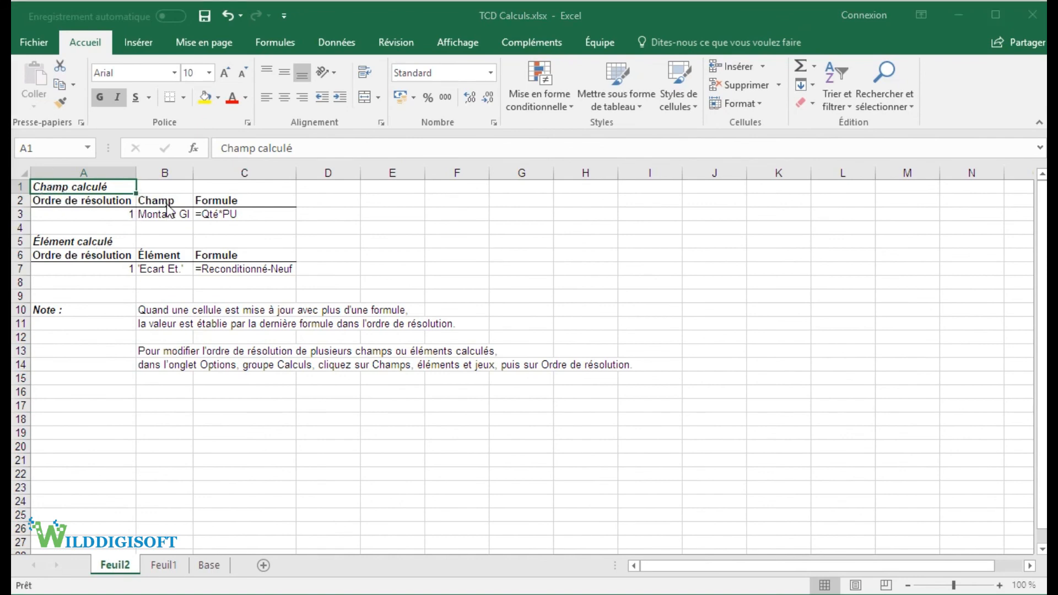
Step: Examine the formulas listed for Montant GI and Ecart Et., and return to the pivot table on Feuil1
left_click_drag(123, 193, 297, 222)
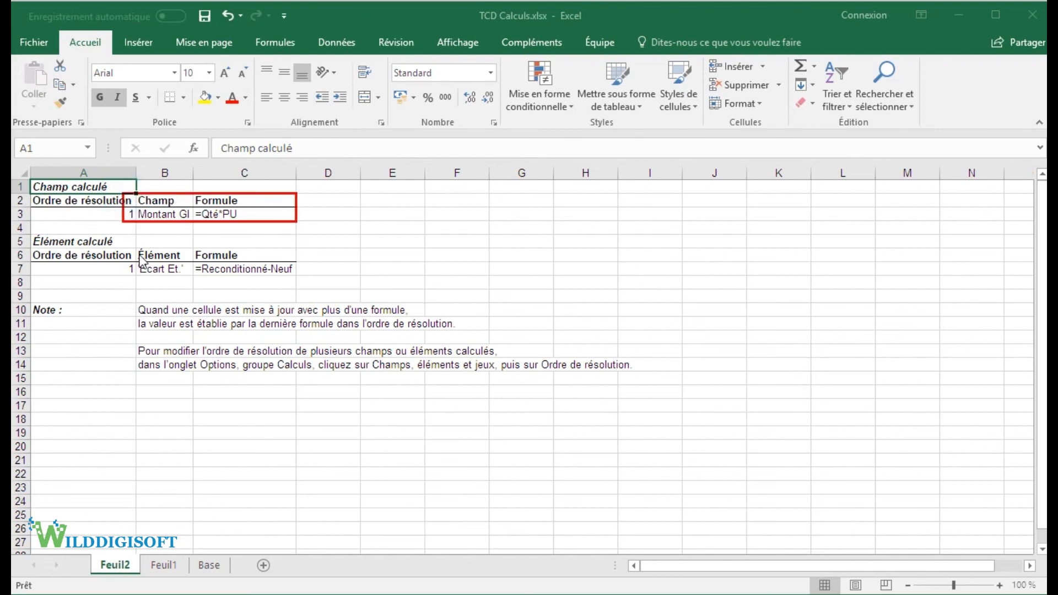
left_click_drag(131, 247, 299, 282)
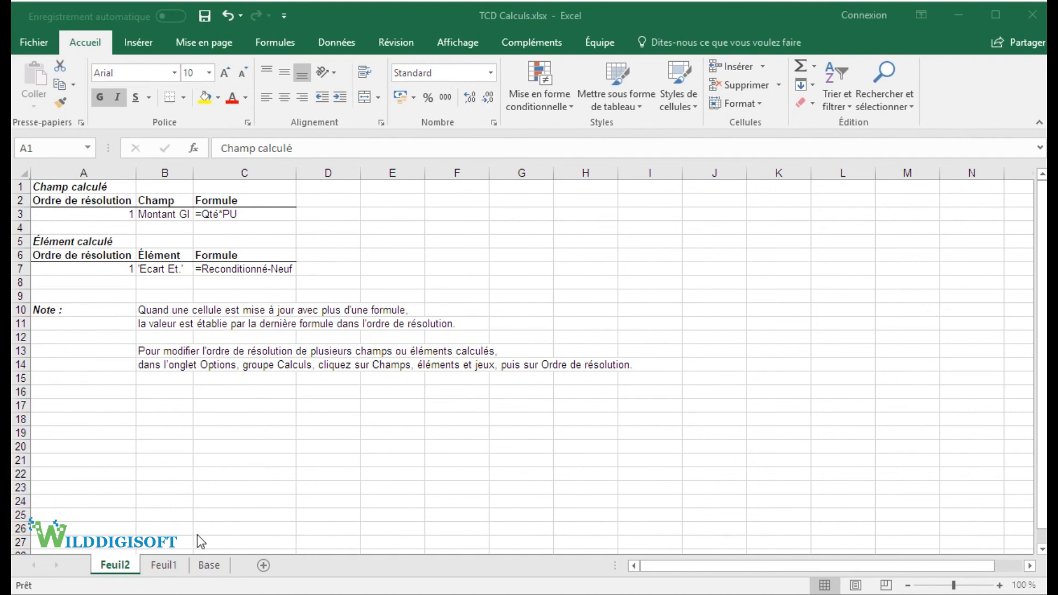
left_click(164, 565)
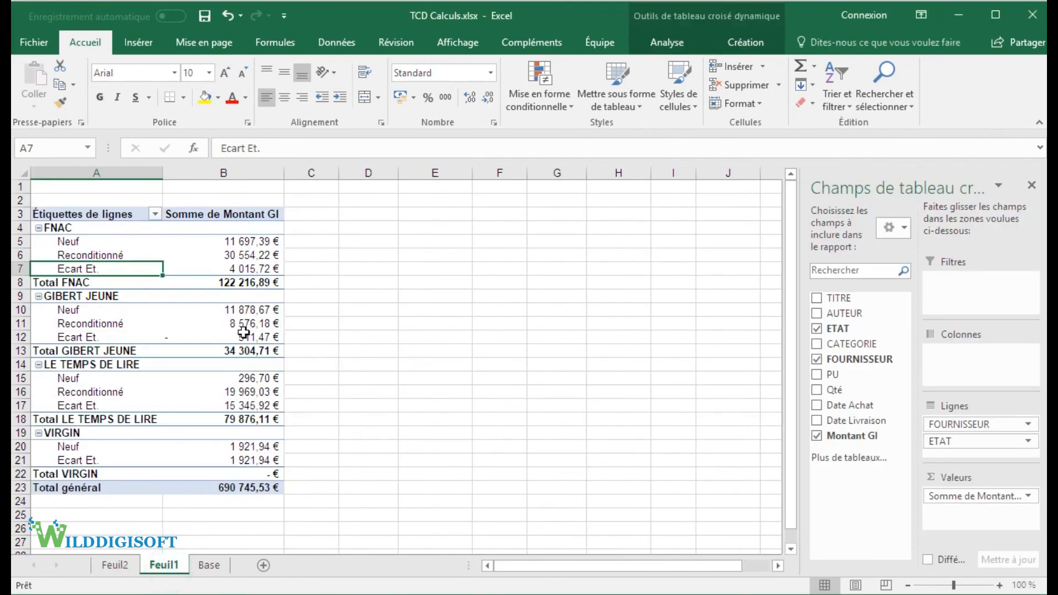
Step: Delete the calculated field Montant GI from the pivot table on Feuil1
left_click(230, 272)
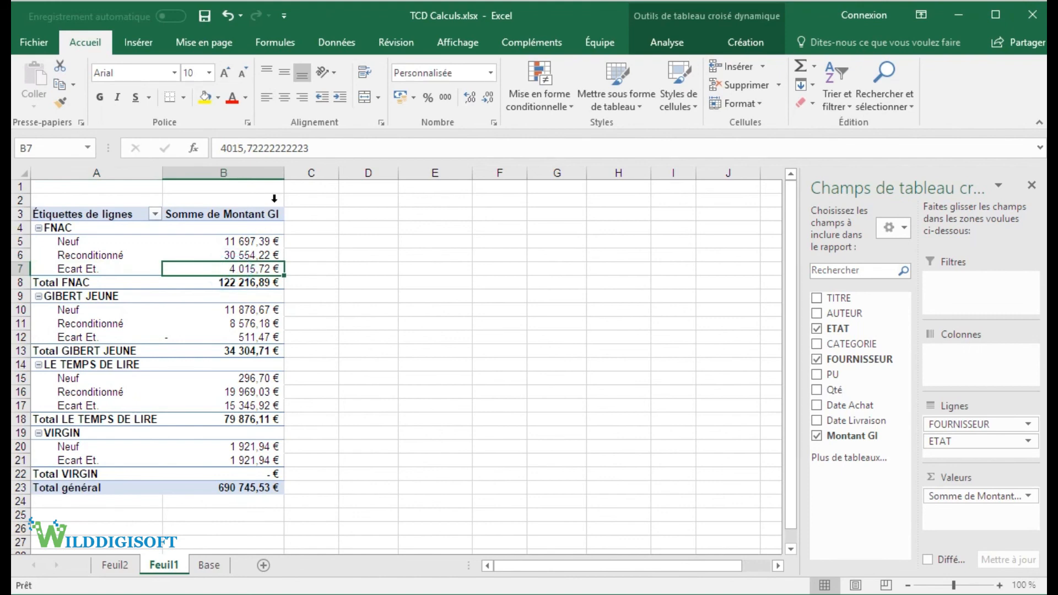
left_click(667, 42)
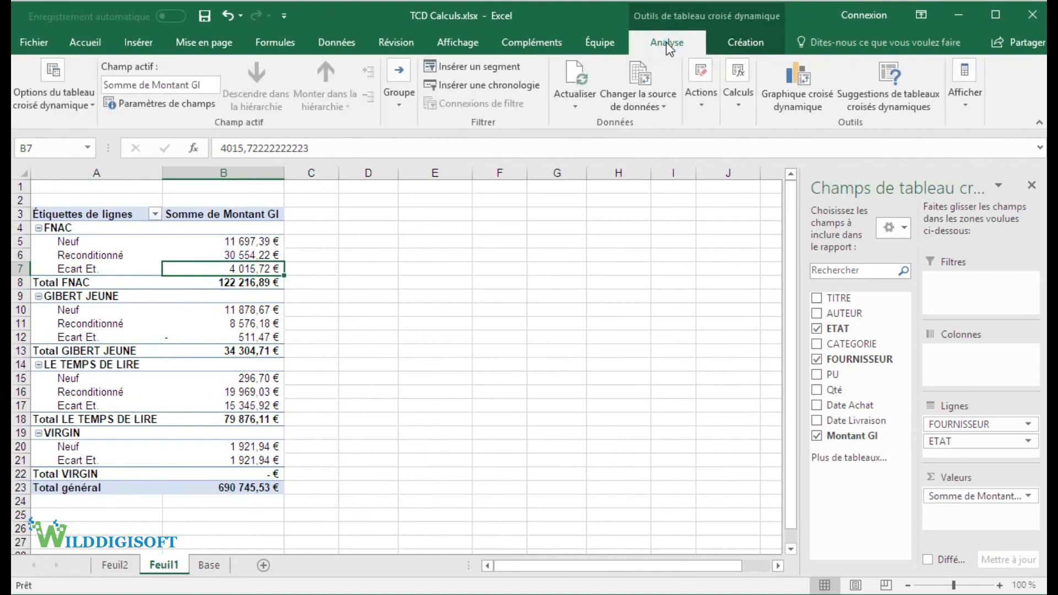
left_click(733, 94)
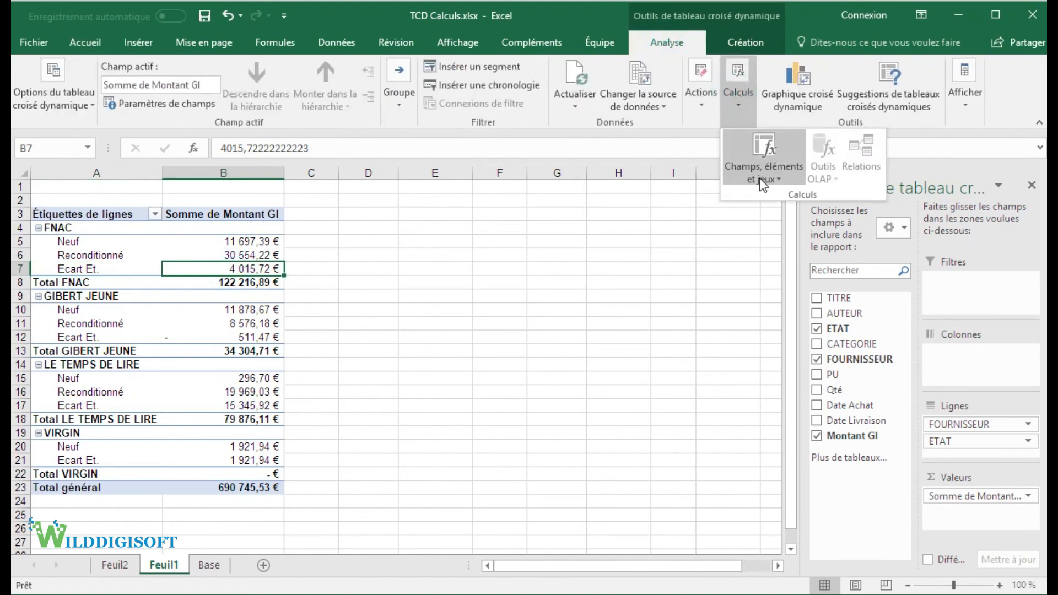
left_click(763, 177)
left_click(762, 198)
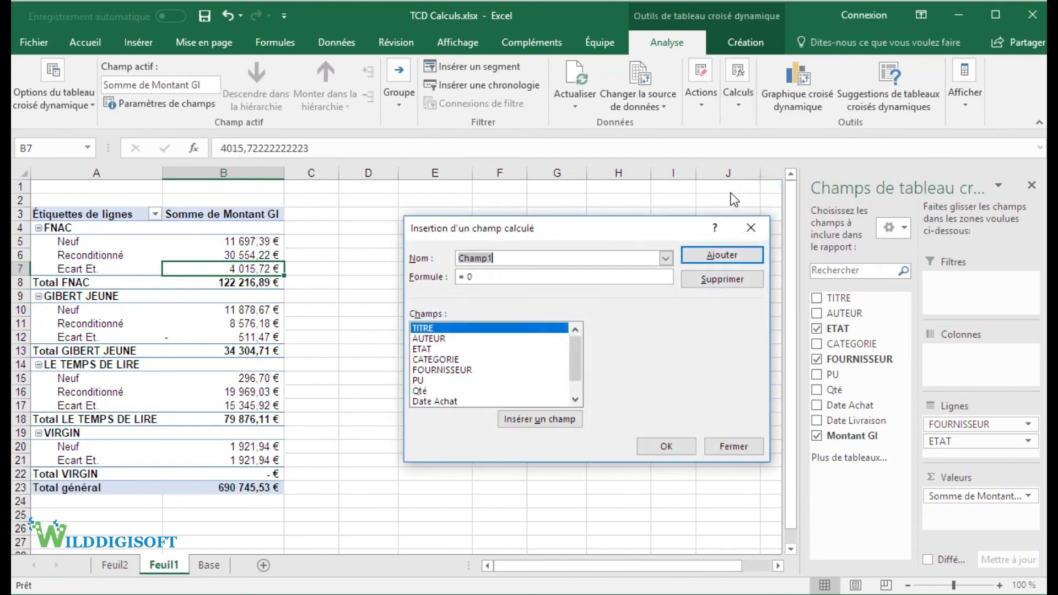
left_click(666, 258)
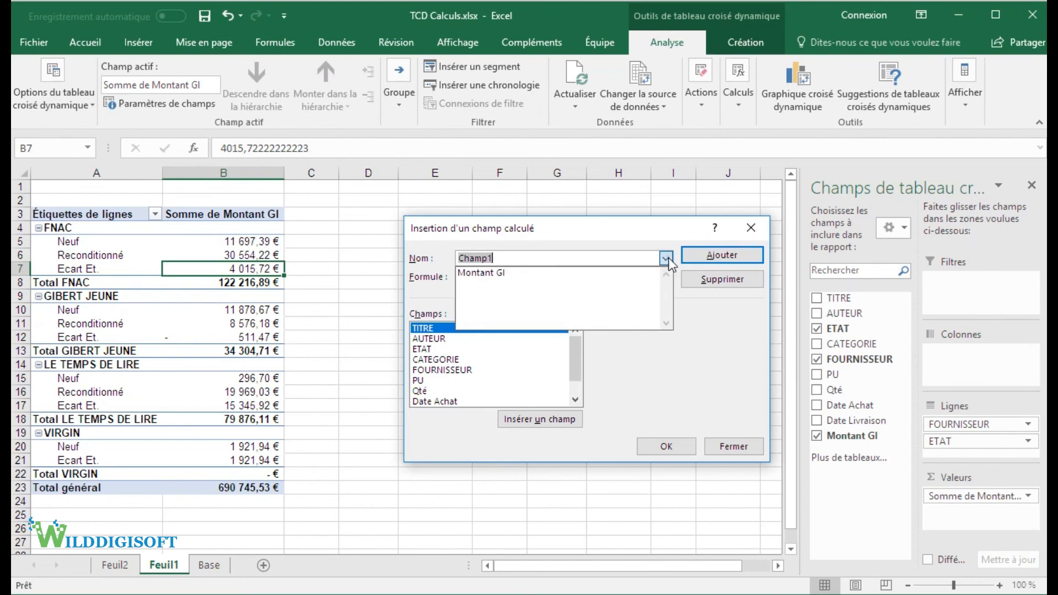
left_click(492, 272)
left_click(519, 276)
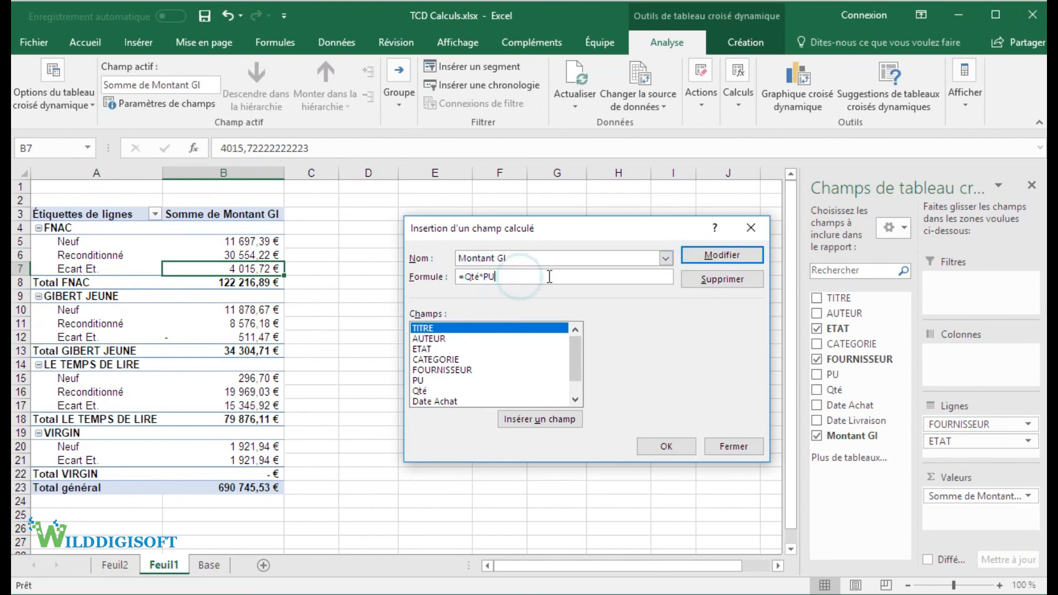
left_click(721, 278)
left_click(659, 445)
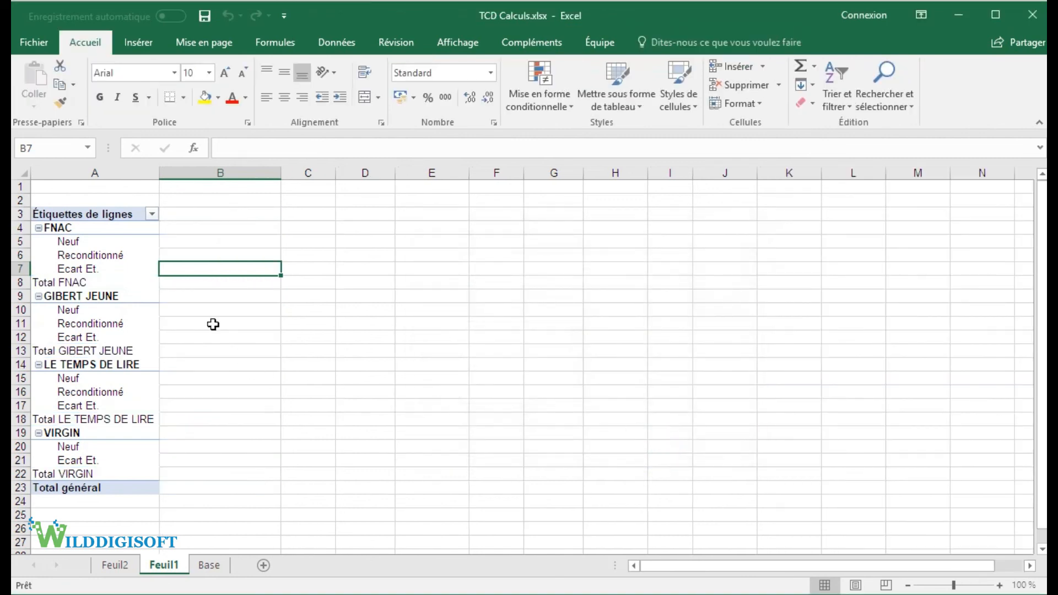
Step: Delete the calculated item Ecart Et. from the ETAT field of the pivot table
left_click(64, 270)
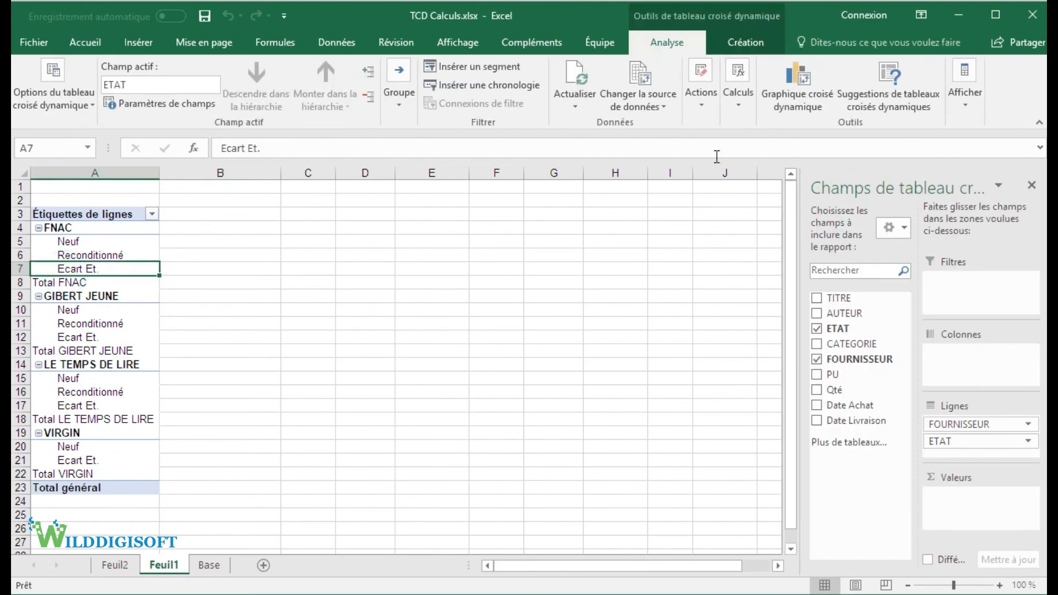
left_click(738, 99)
left_click(762, 168)
left_click(771, 216)
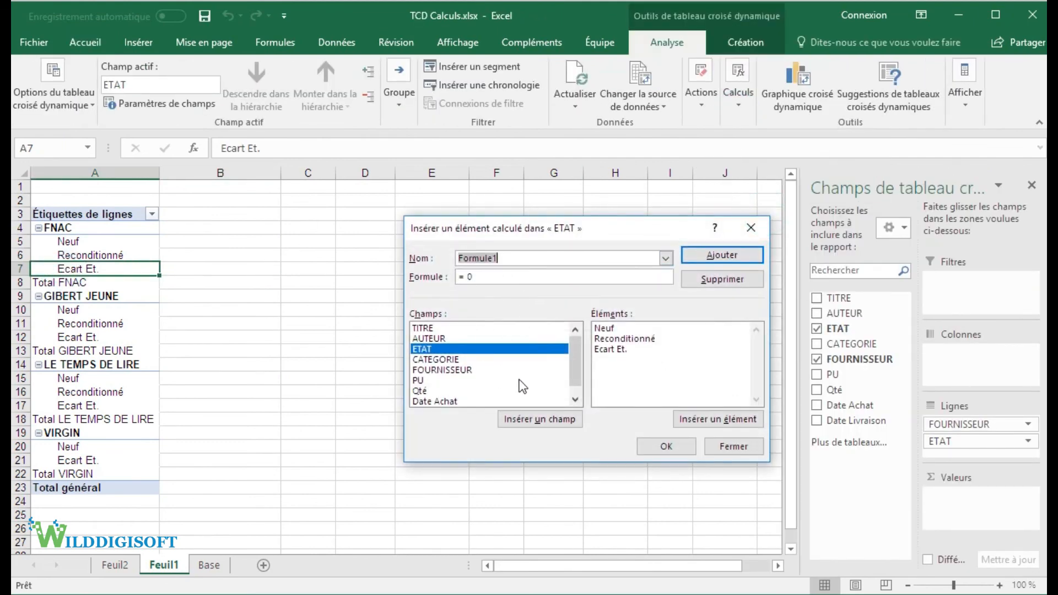
left_click(666, 258)
left_click(562, 273)
left_click(745, 283)
left_click(657, 444)
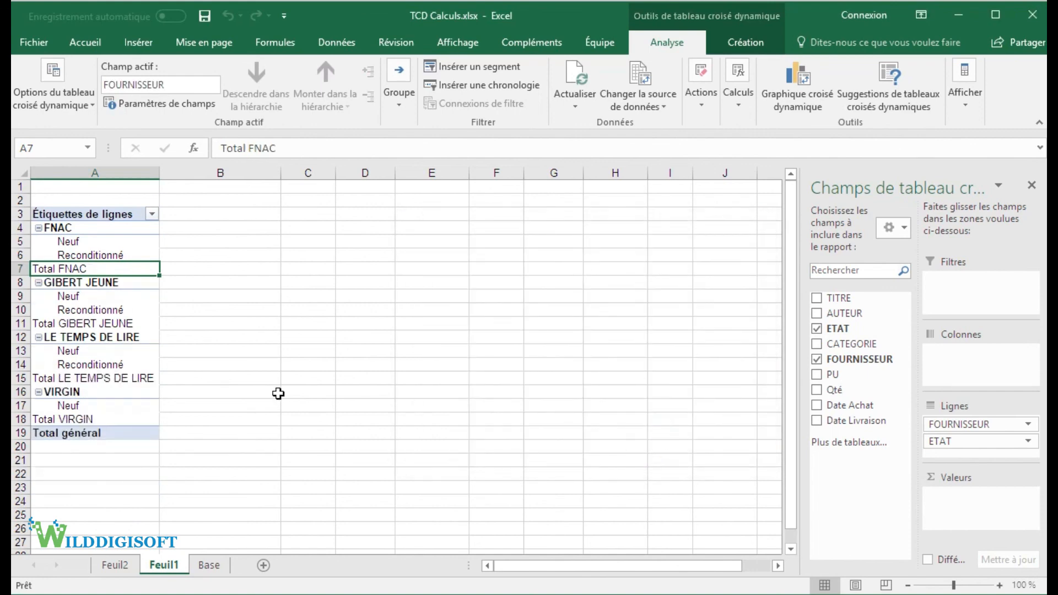